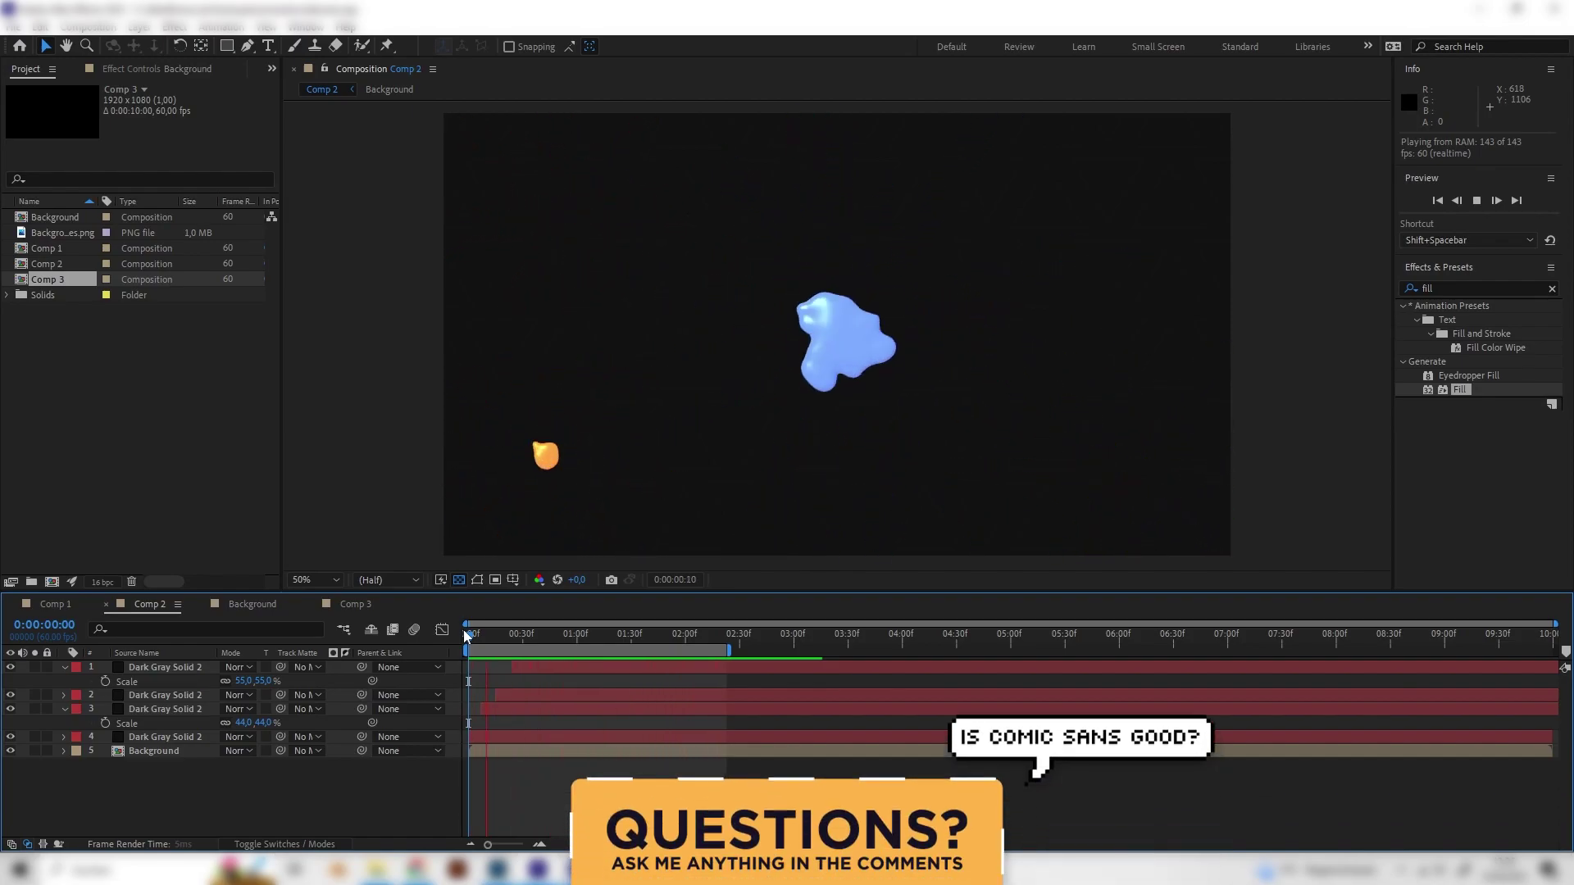
Step: In Comp 3, add a new 1920×1080 solid named Dark Gray Solid 3 above Background
left_click(357, 604)
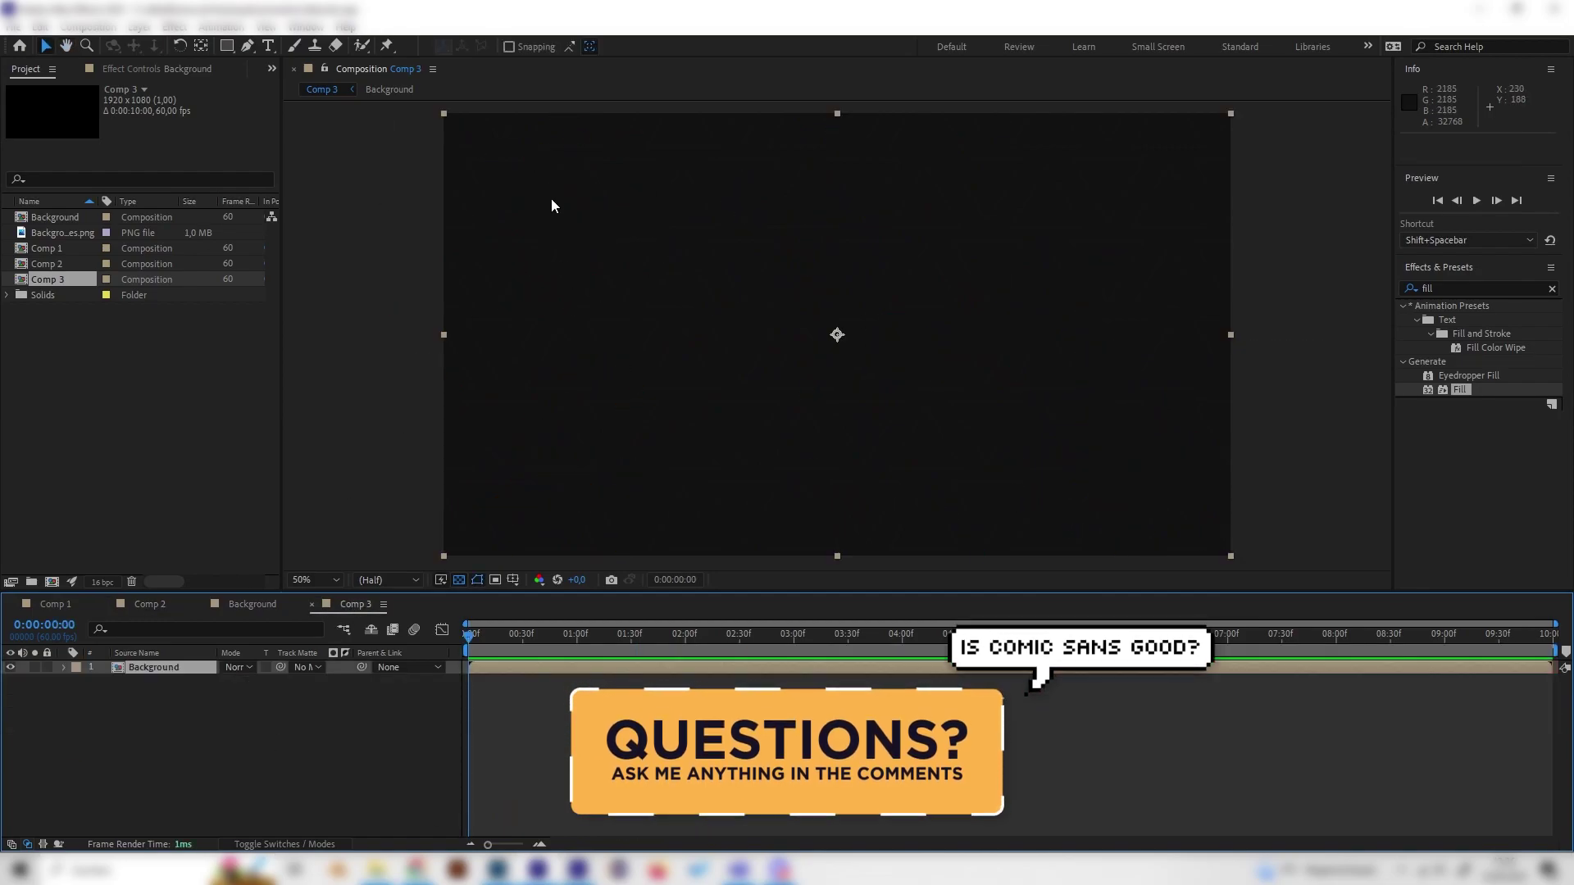
right_click(267, 701)
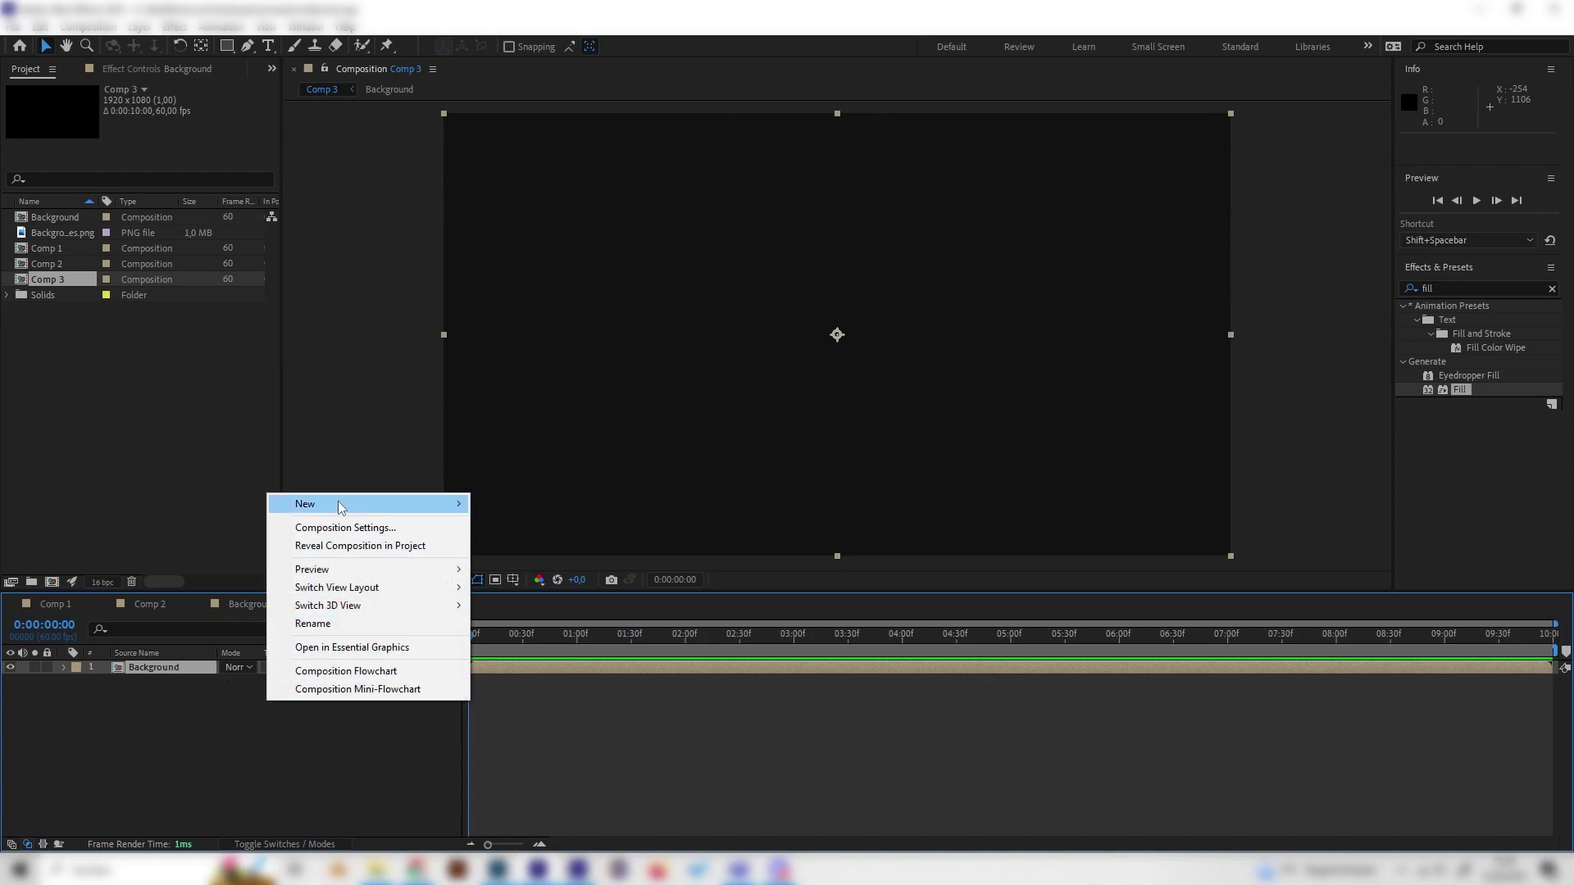
mouse_move(340, 502)
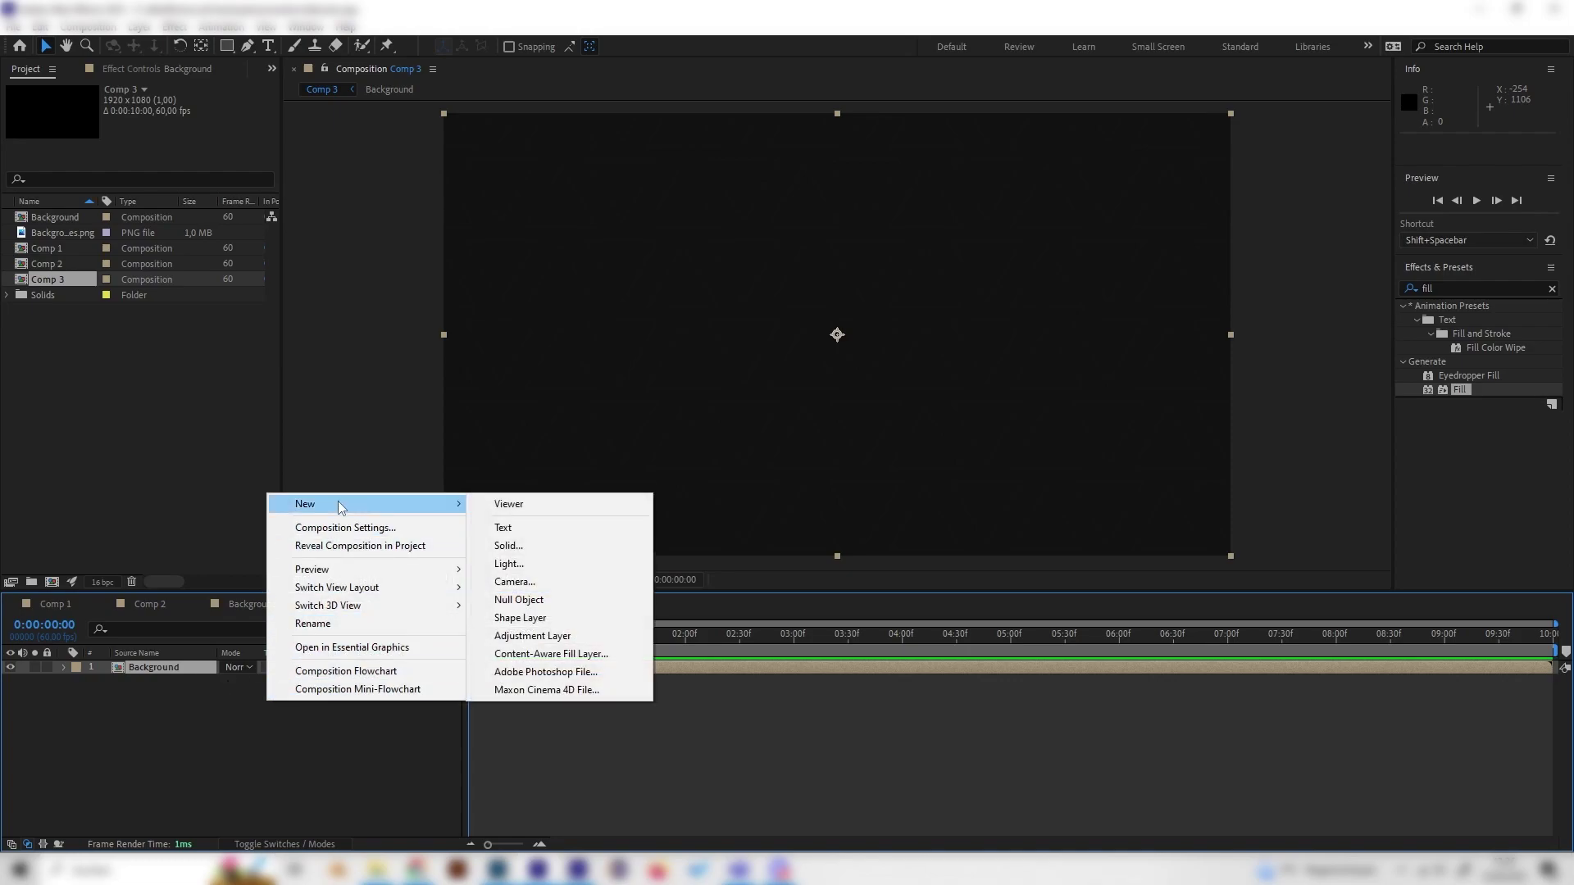
left_click(507, 547)
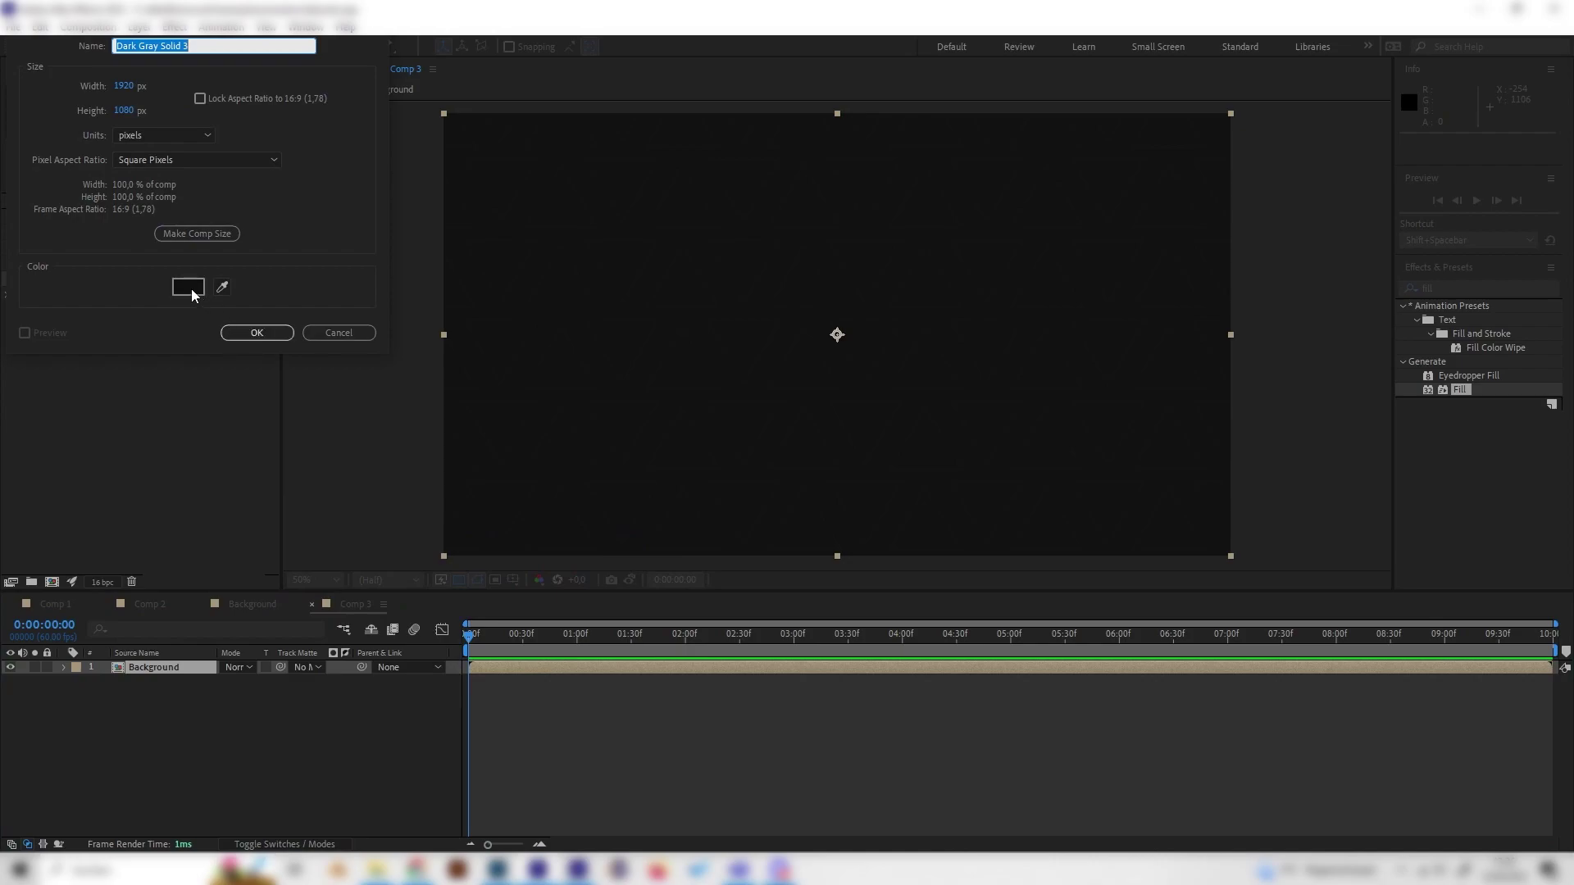
left_click(257, 332)
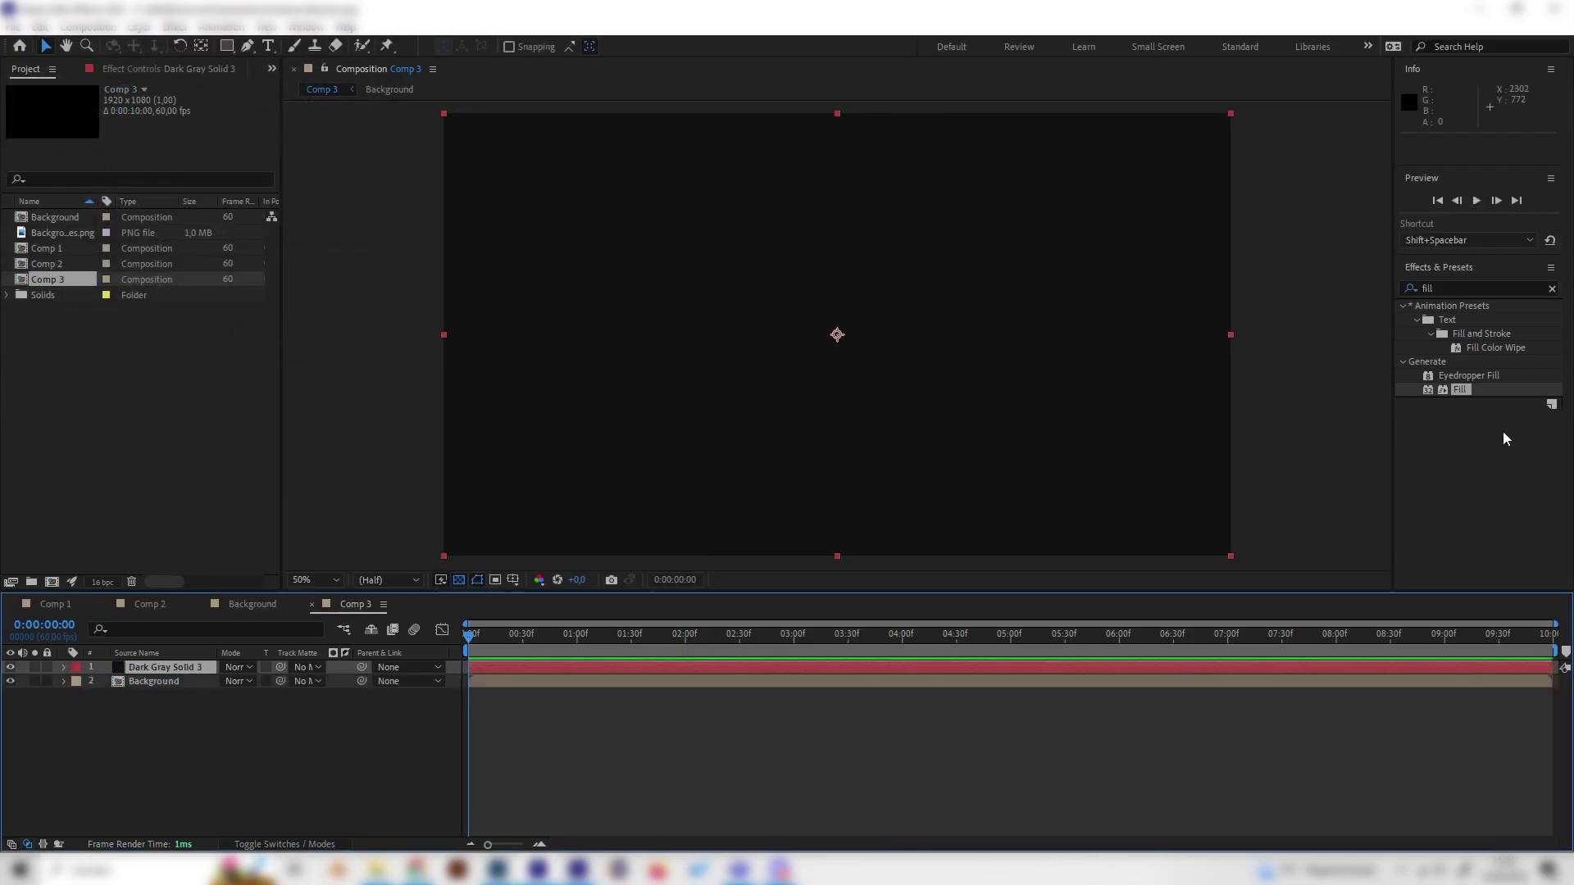
Step: Apply the Fill effect to Dark Gray Solid 3 and set its colour to blue #3076F8
left_click_drag(1457, 392, 198, 668)
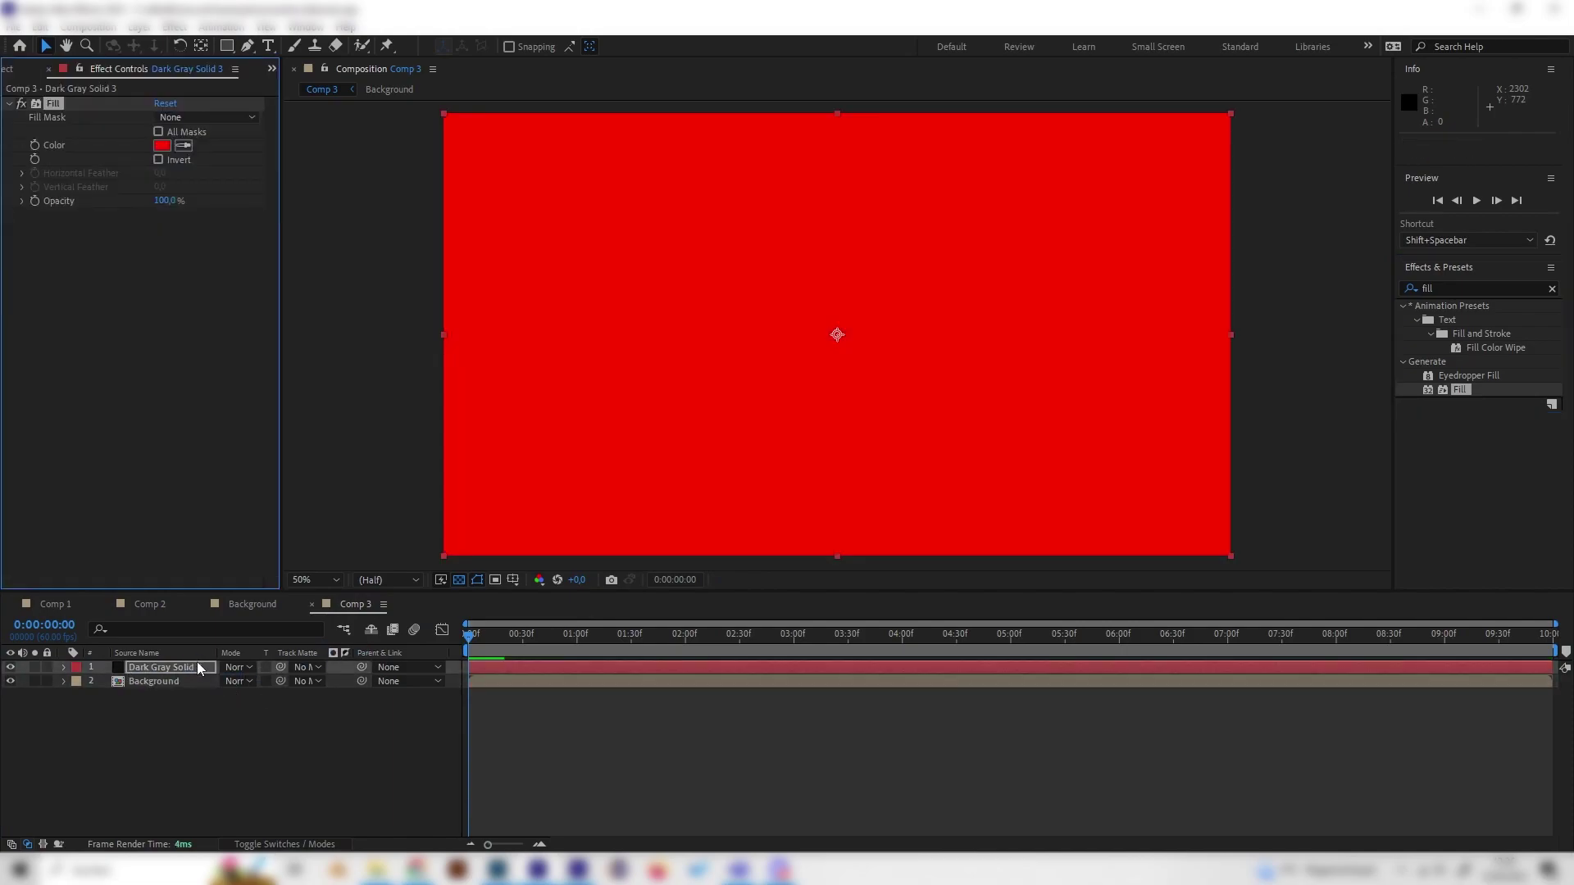
left_click(1473, 288)
key("BackSpace")
left_click(1419, 285)
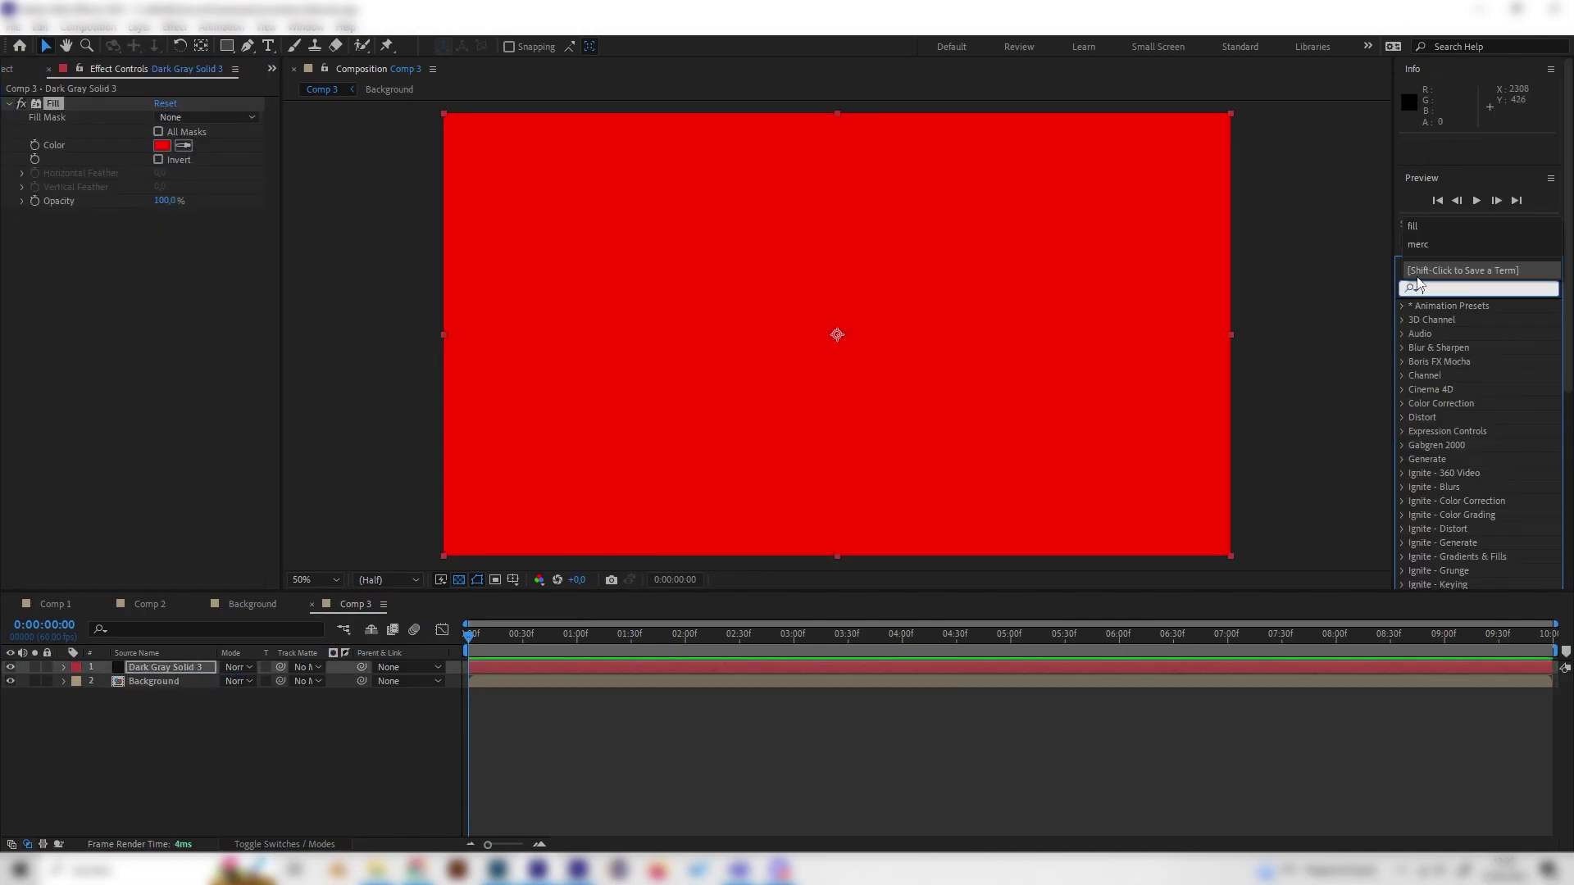
type("fill")
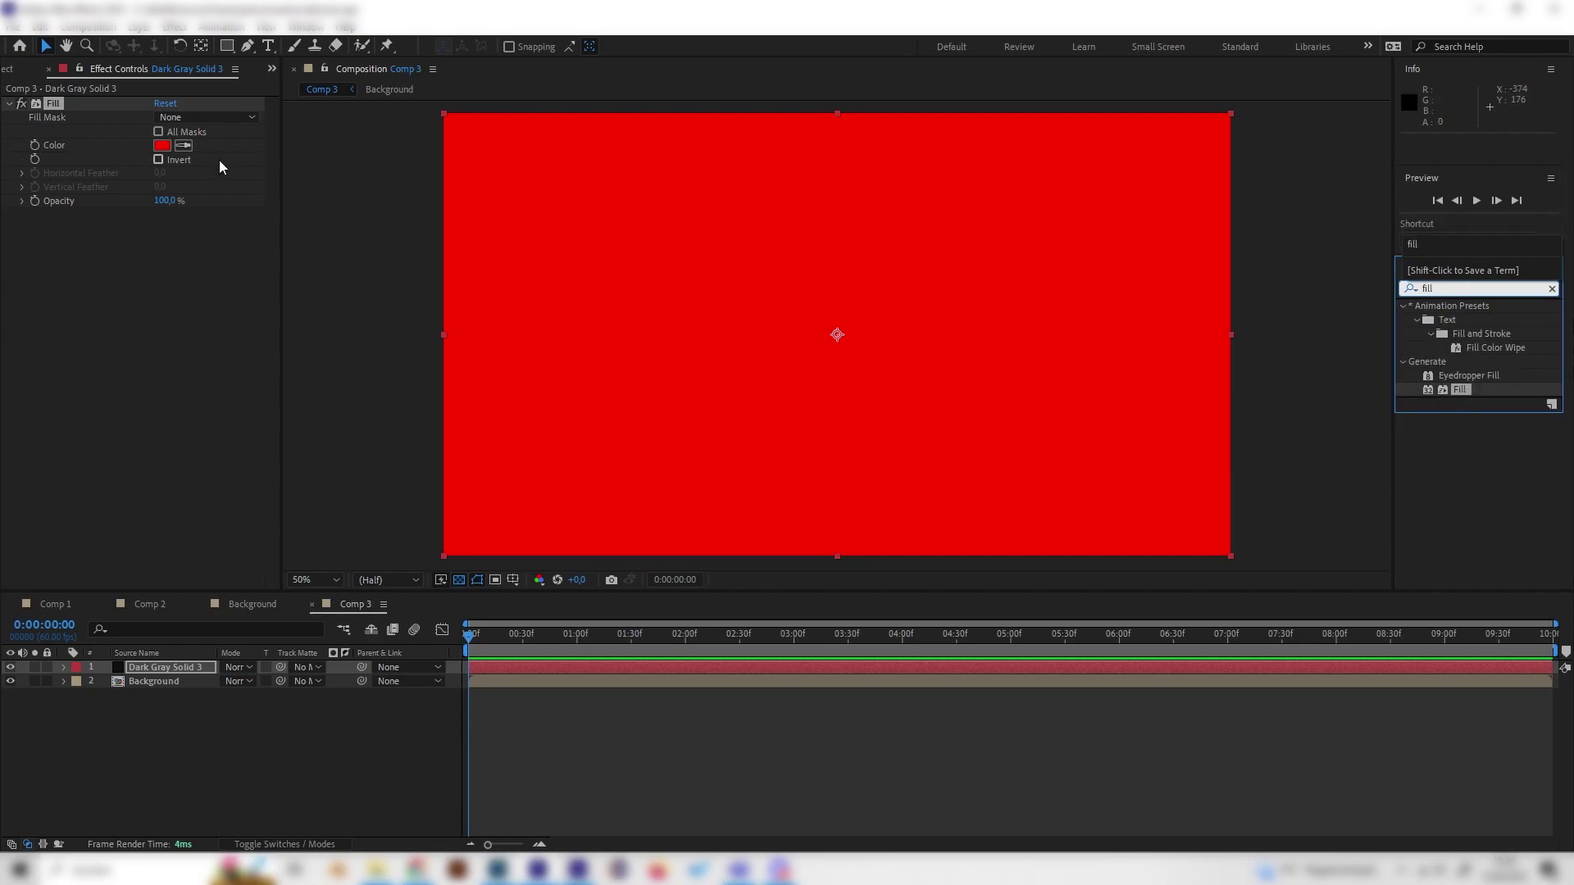
left_click(161, 145)
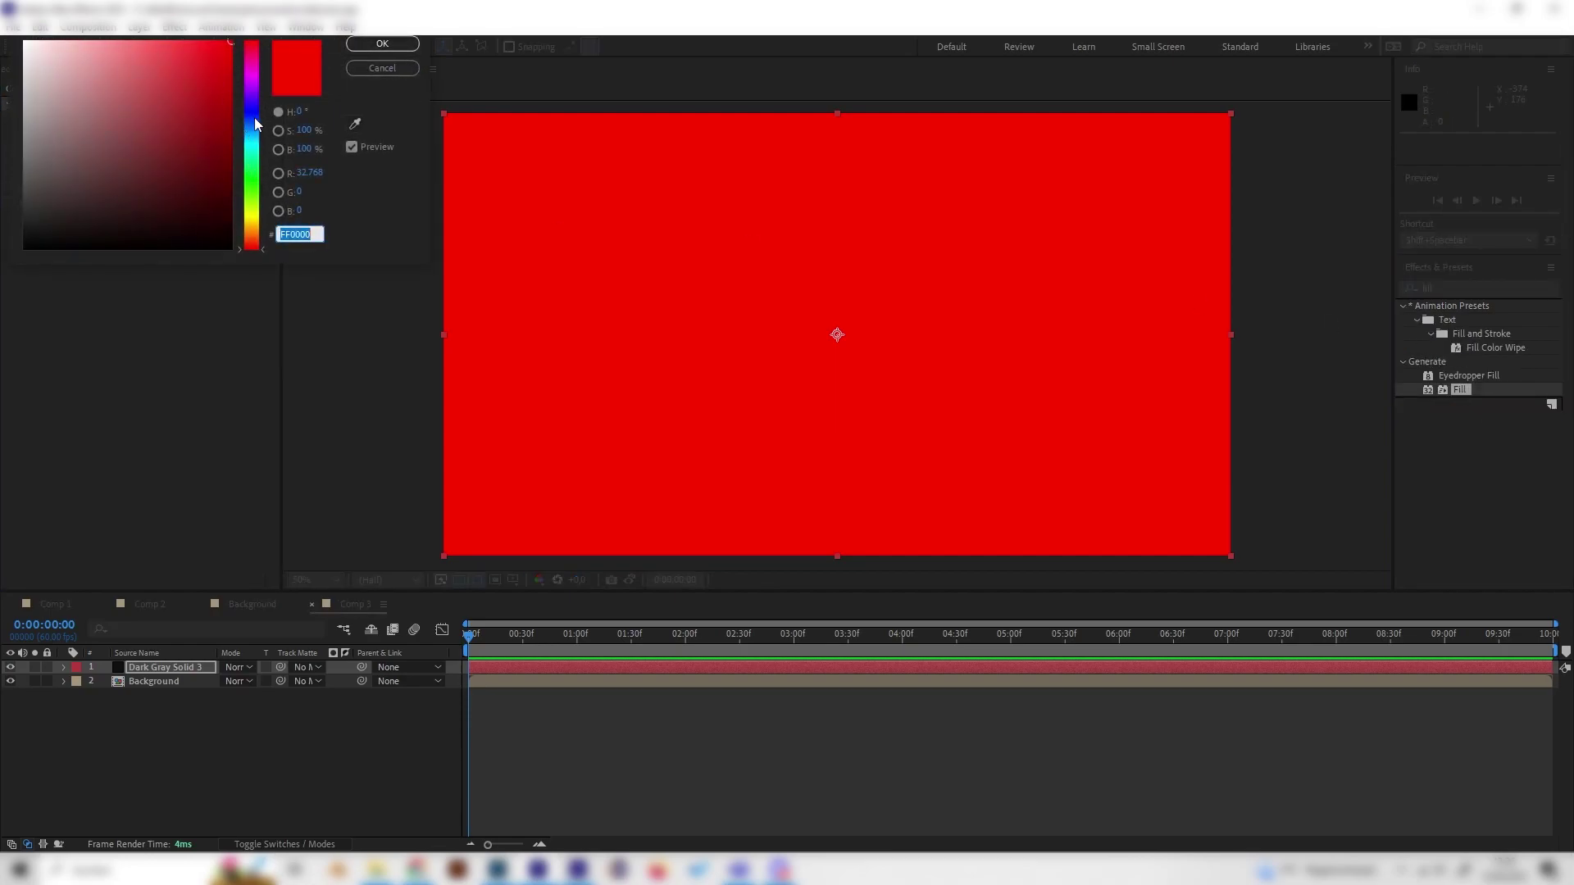
left_click(256, 125)
left_click_drag(193, 64, 187, 56)
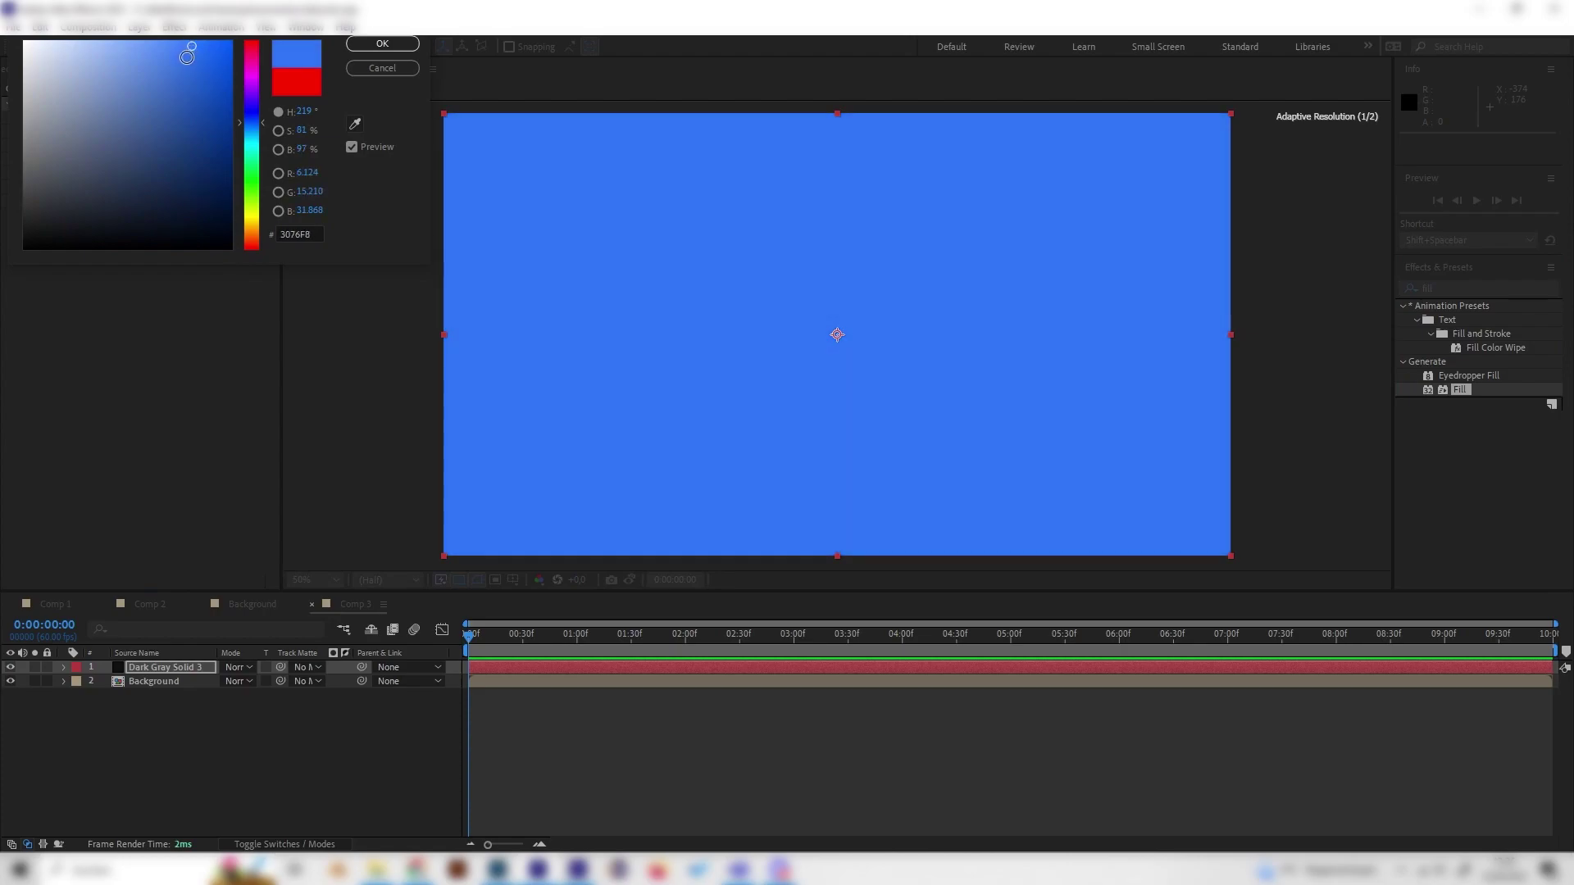
left_click(351, 42)
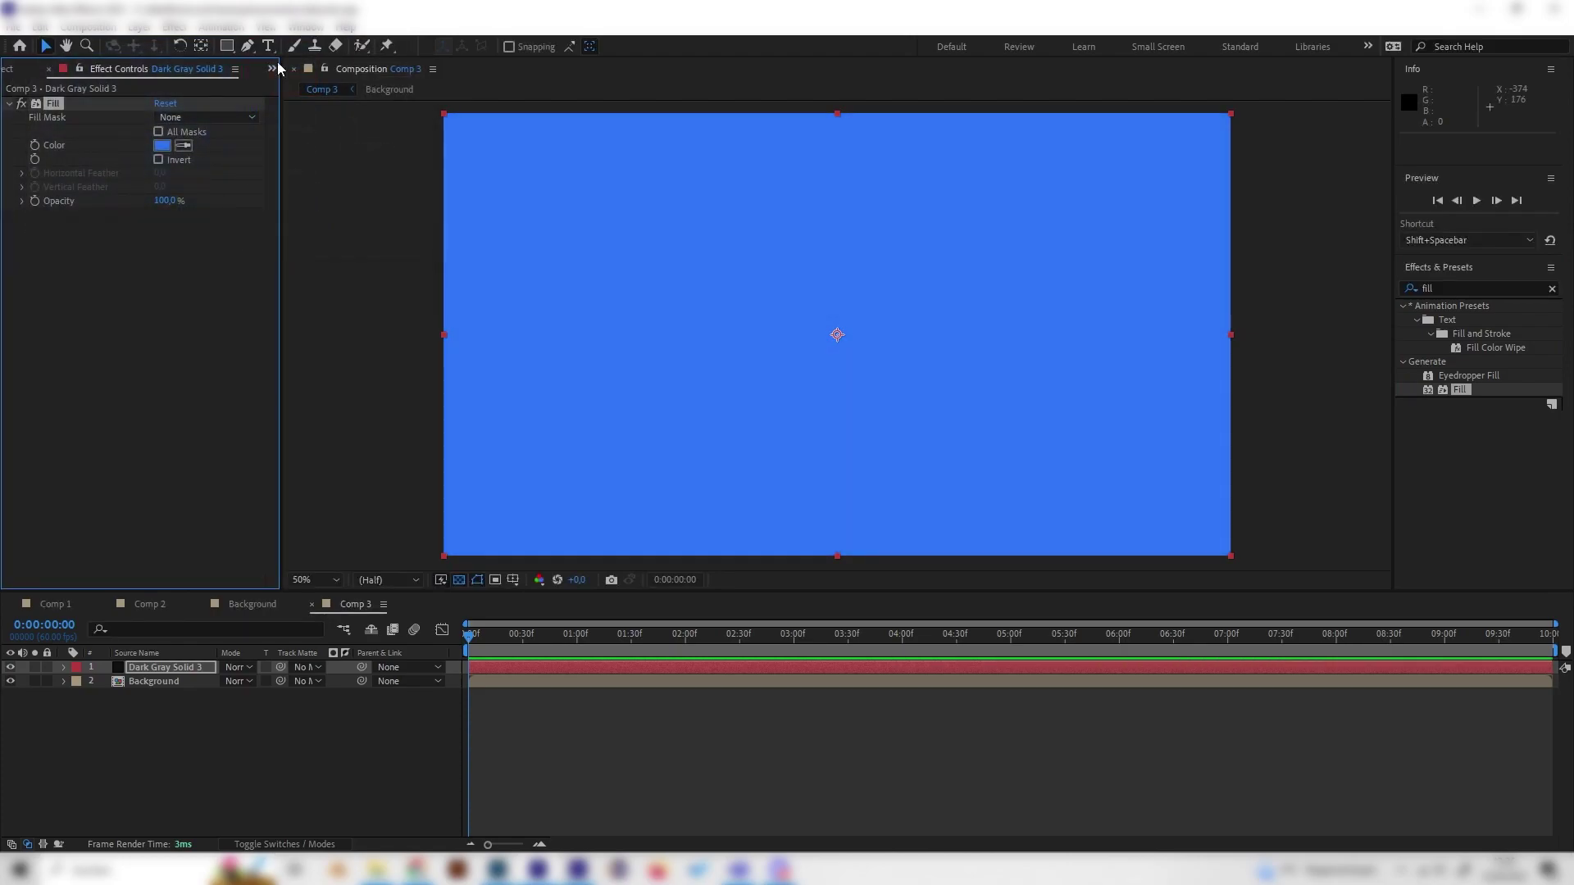
Step: Apply CC Mr. Mercury from an effects search for 'merc', then scrub ahead to watch the blobs spread
left_click(1443, 288)
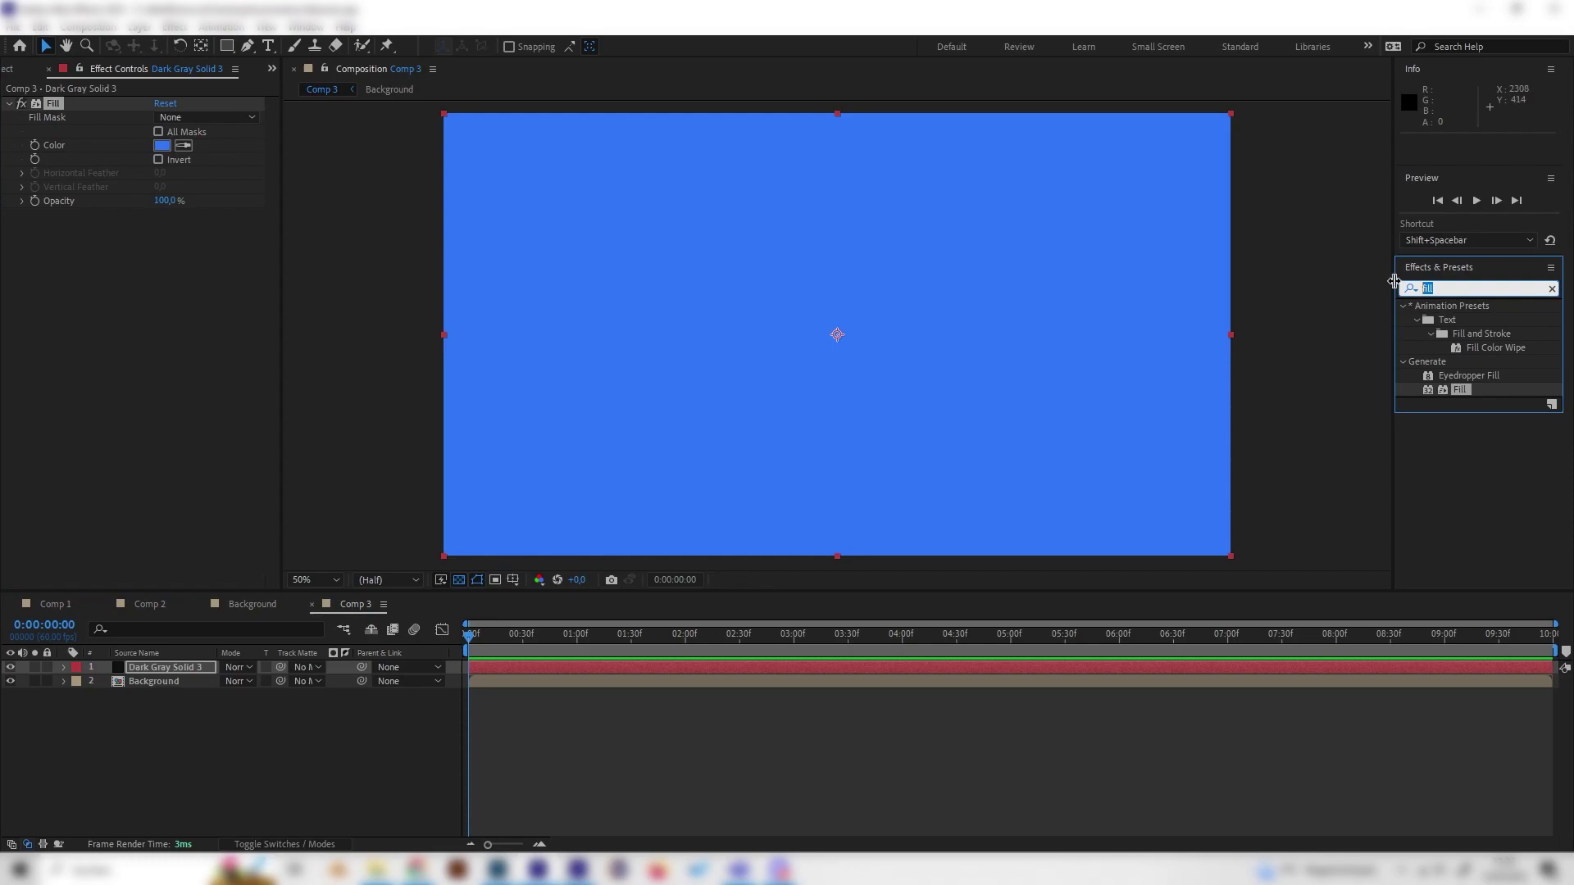
type("m")
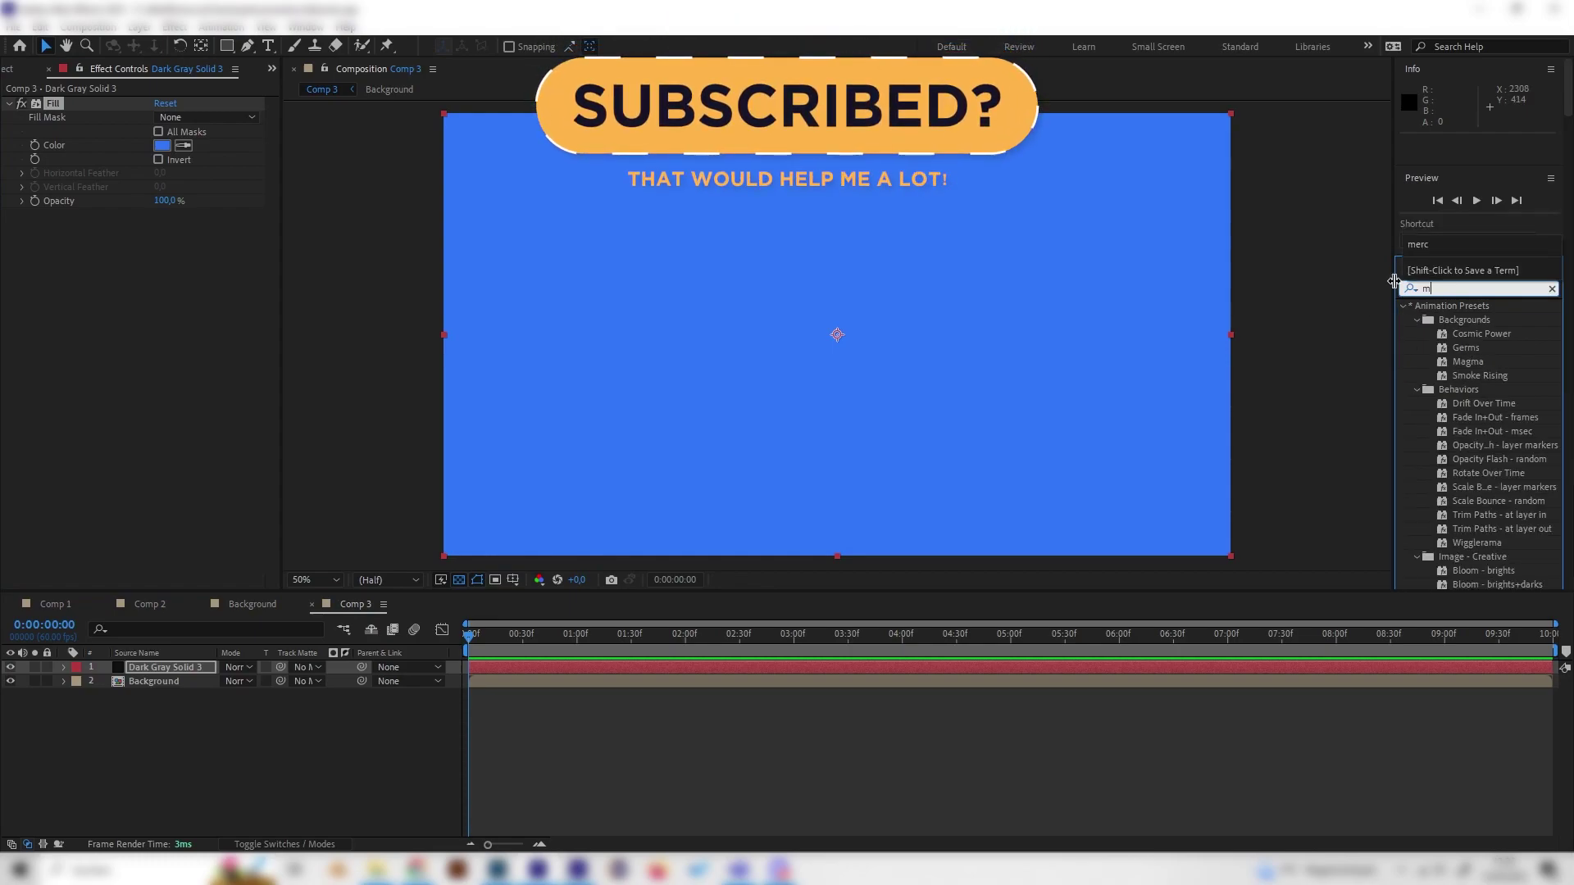
type("er")
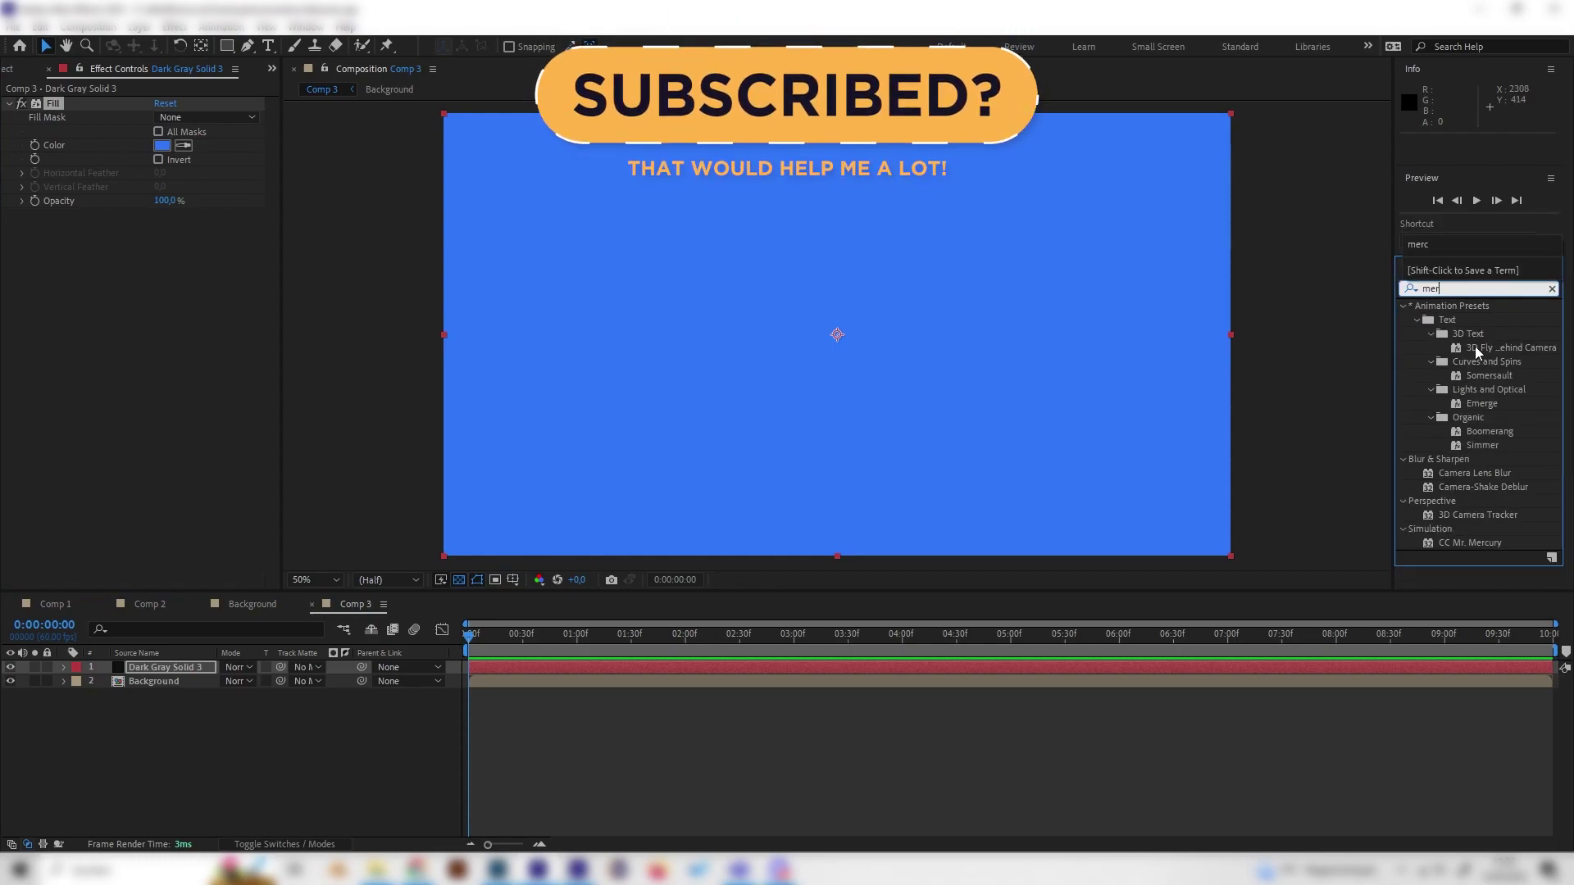
left_click(1472, 542)
left_click(1452, 289)
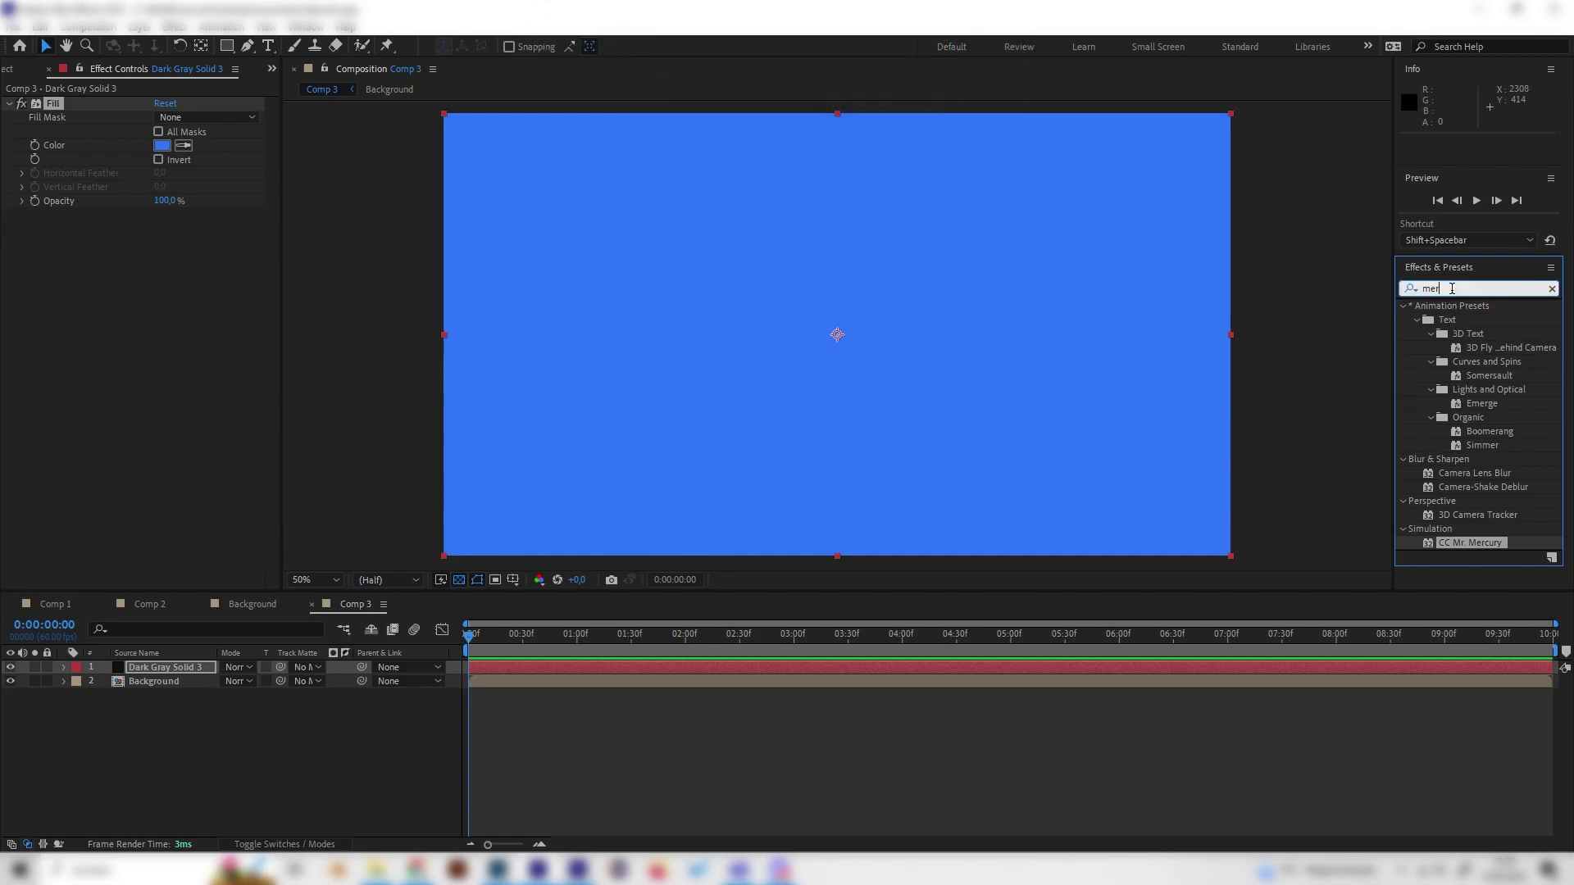
type("c")
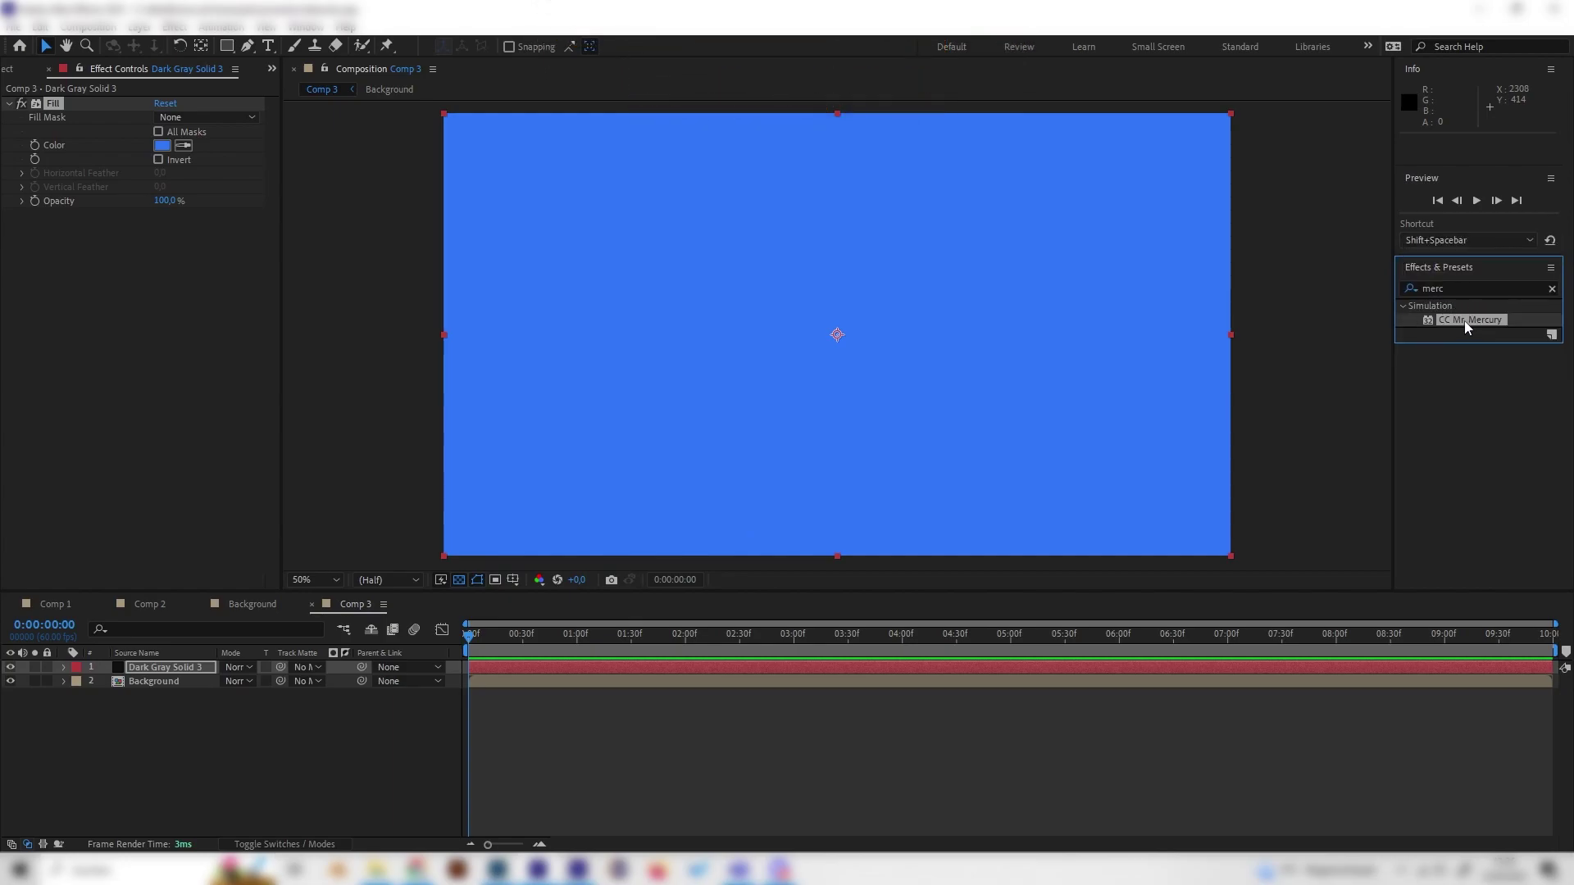
left_click_drag(1468, 320, 132, 390)
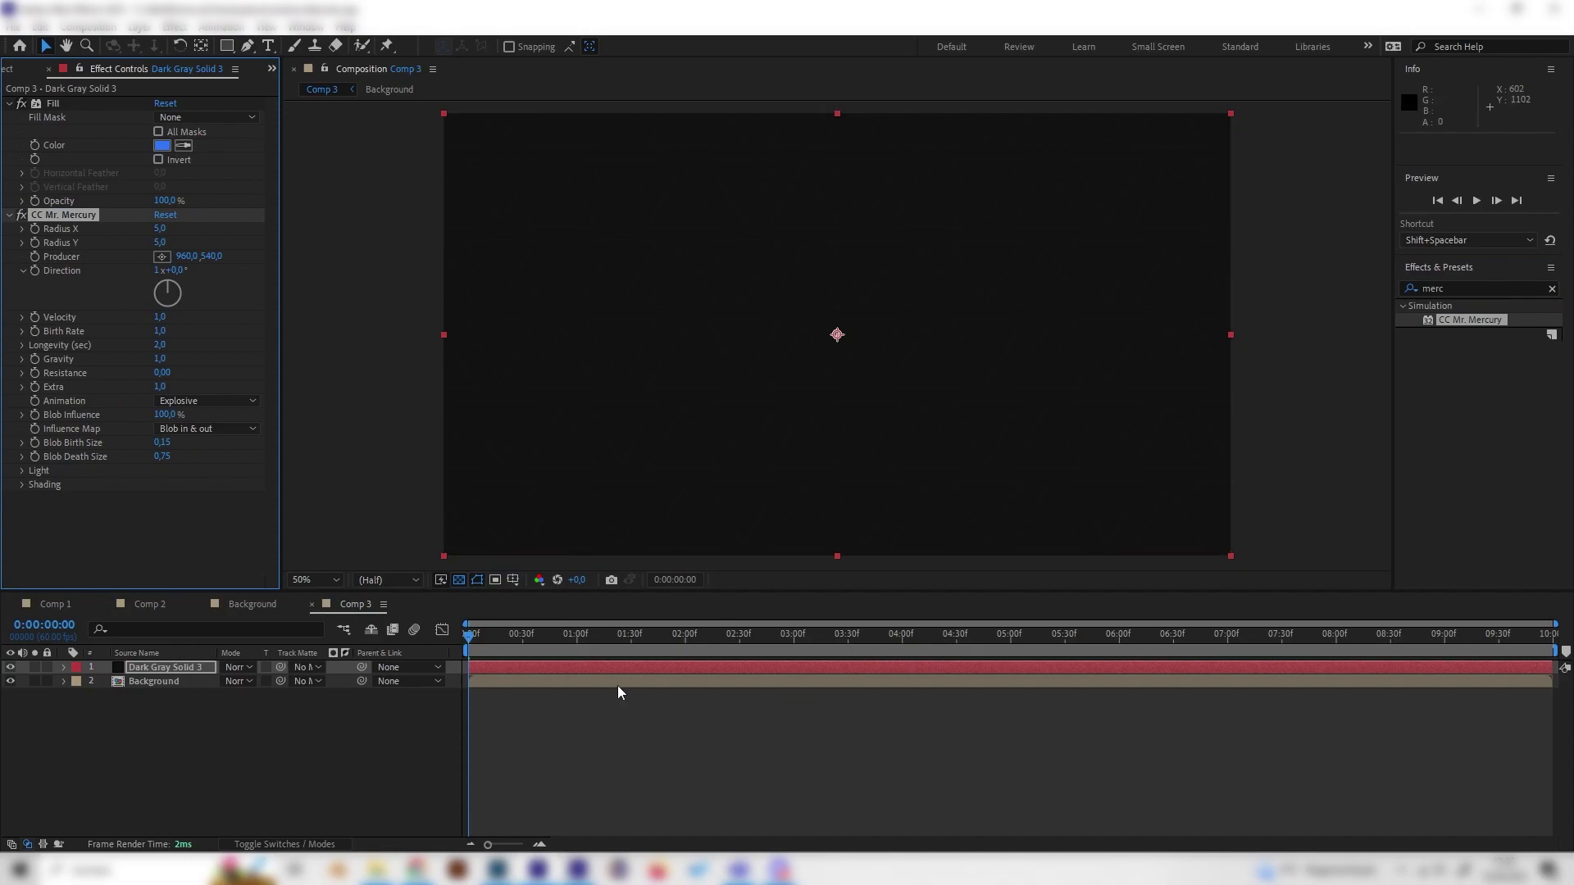
left_click_drag(469, 636, 582, 641)
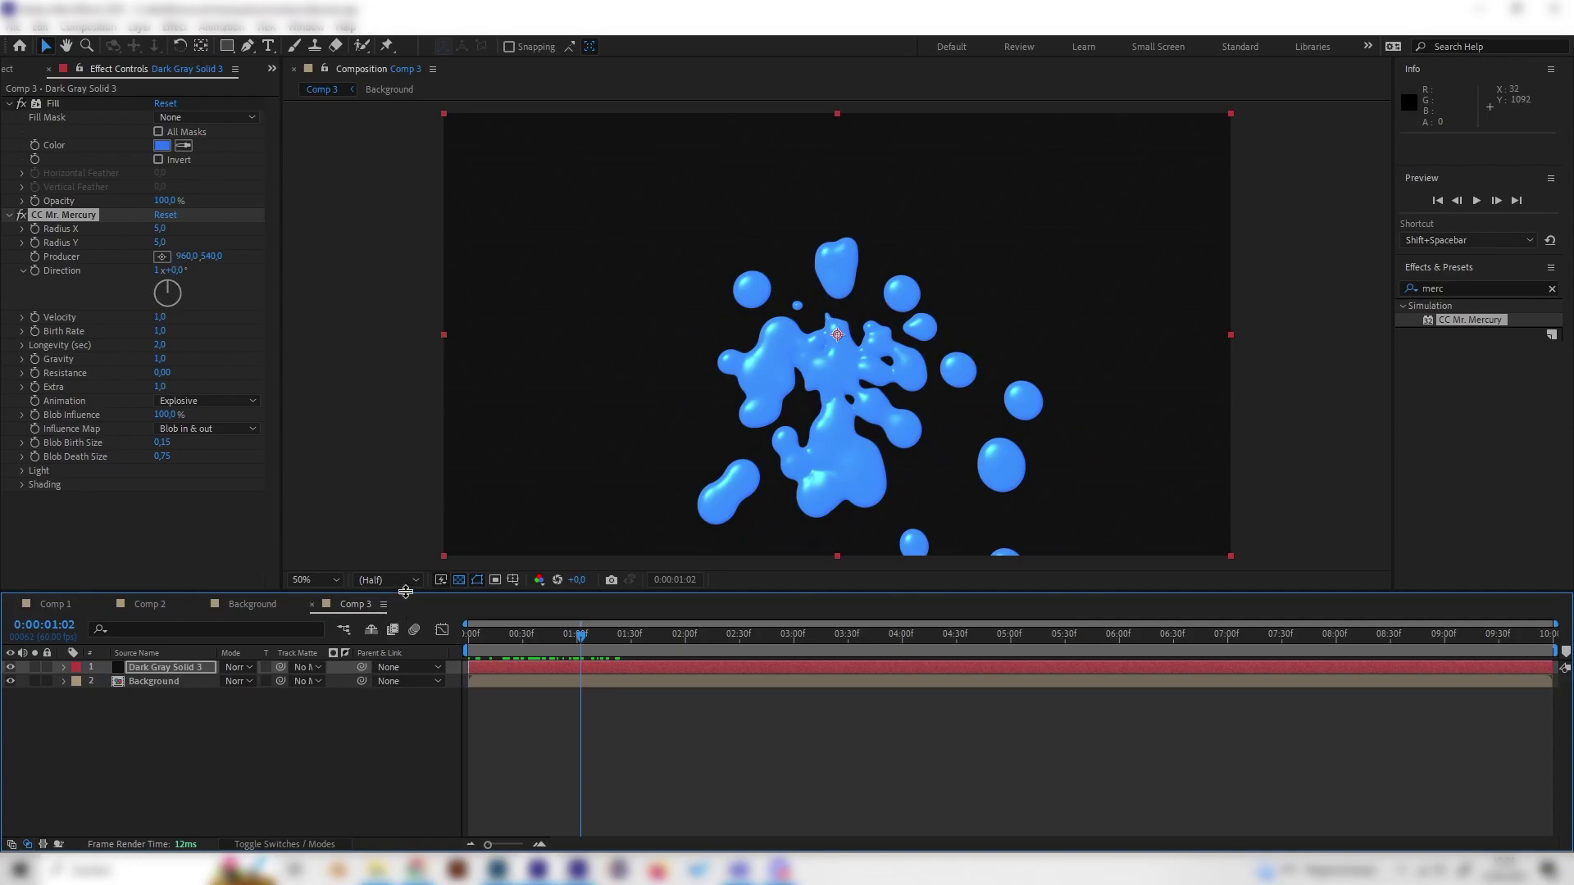
left_click_drag(577, 643, 458, 668)
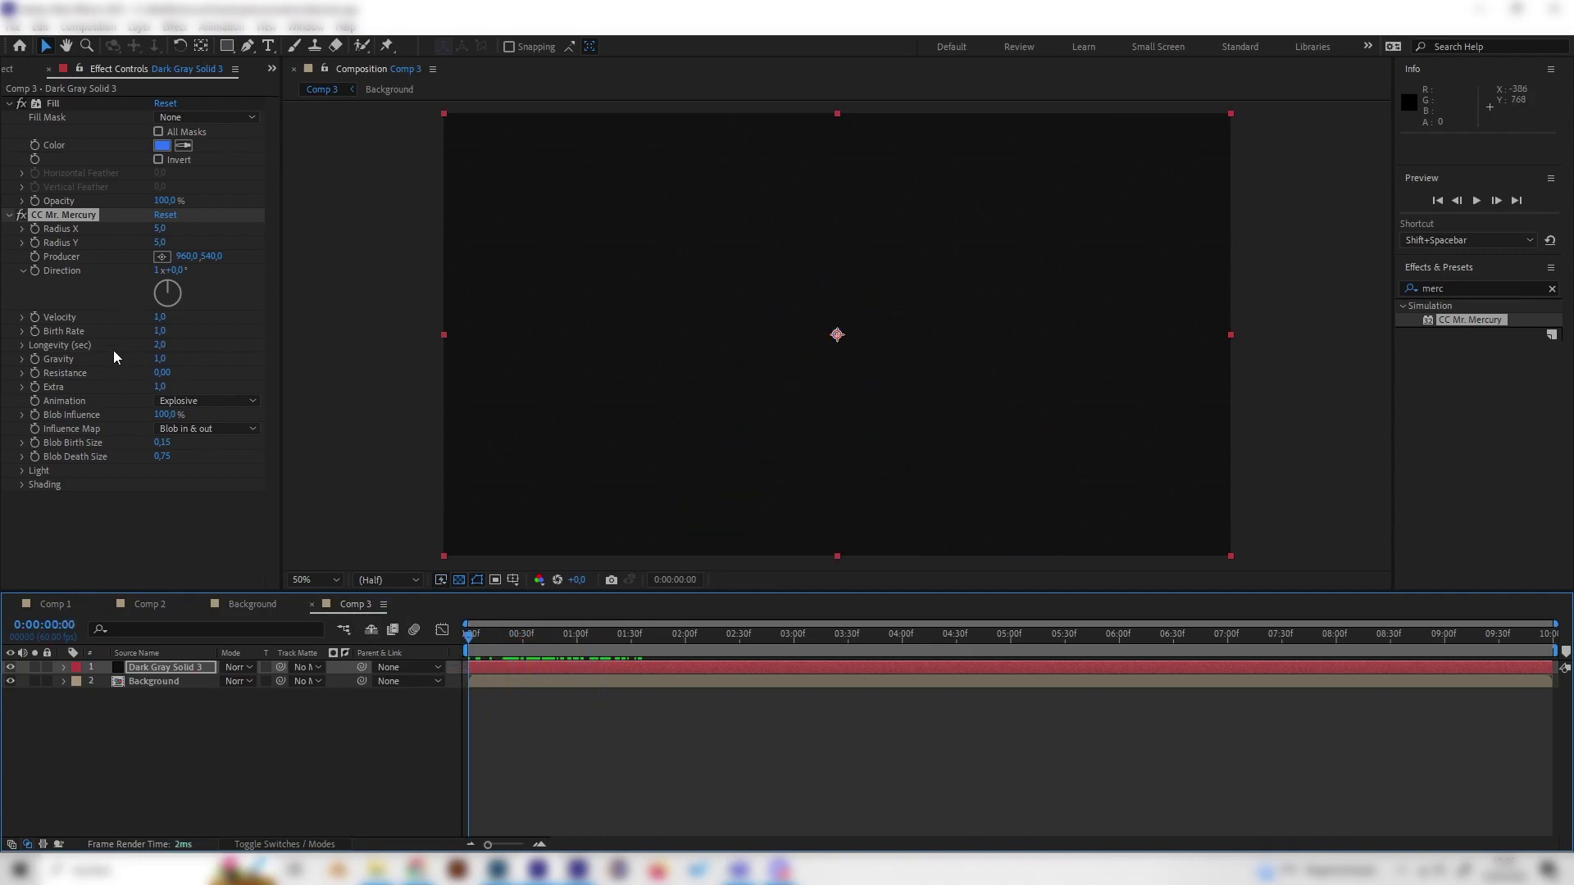
Step: Set CC Mr. Mercury Birth Rate to 3,5 and add a keyframe for it
left_click(162, 329)
type("3,5")
key("Return")
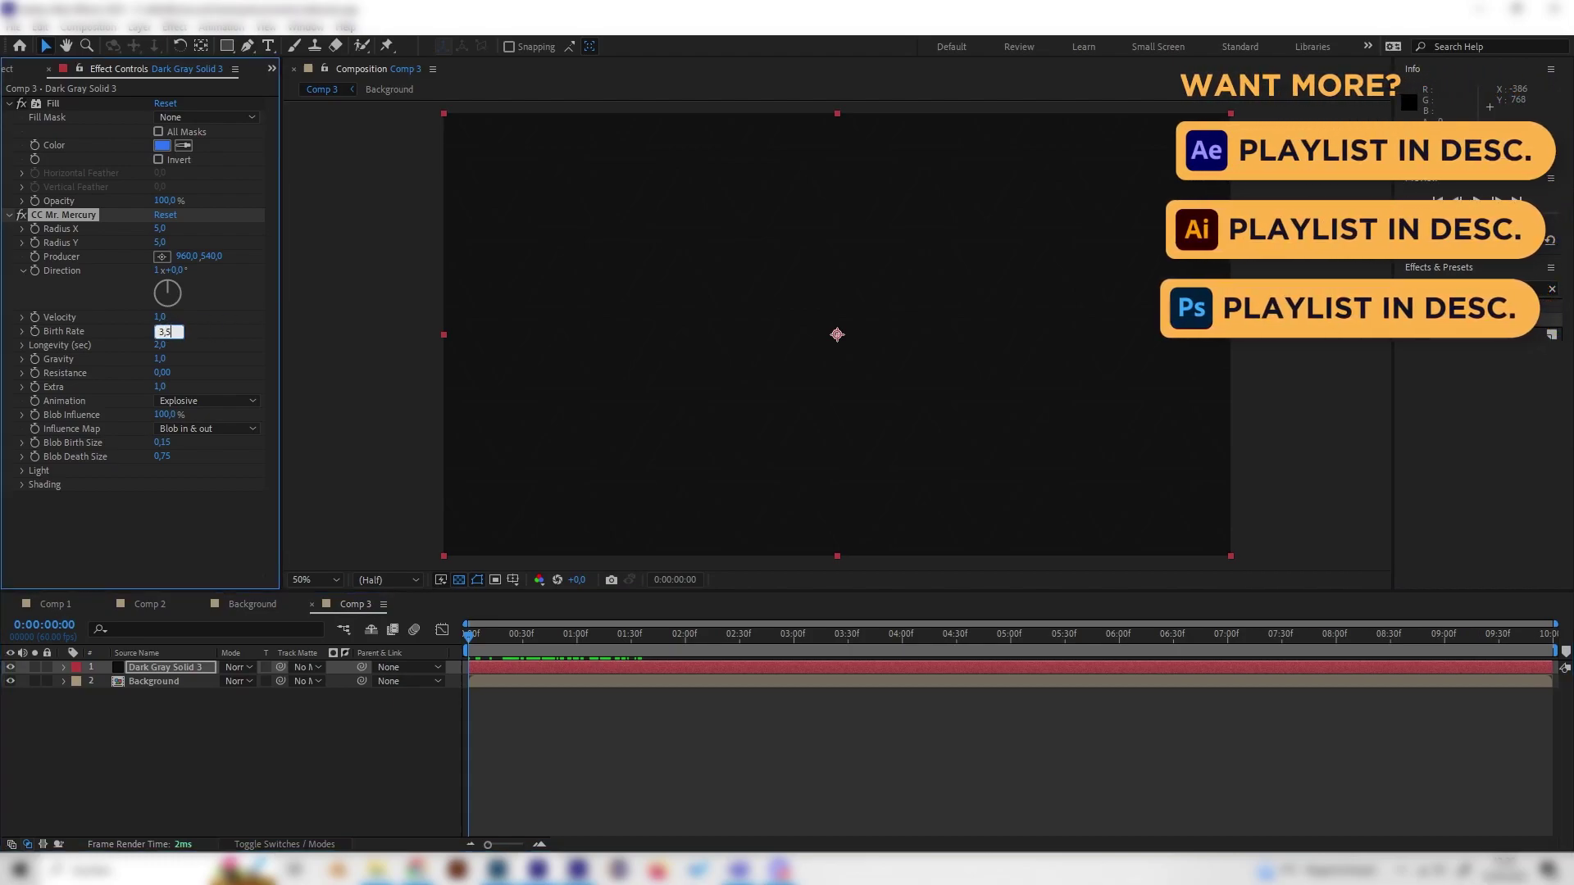
left_click(35, 331)
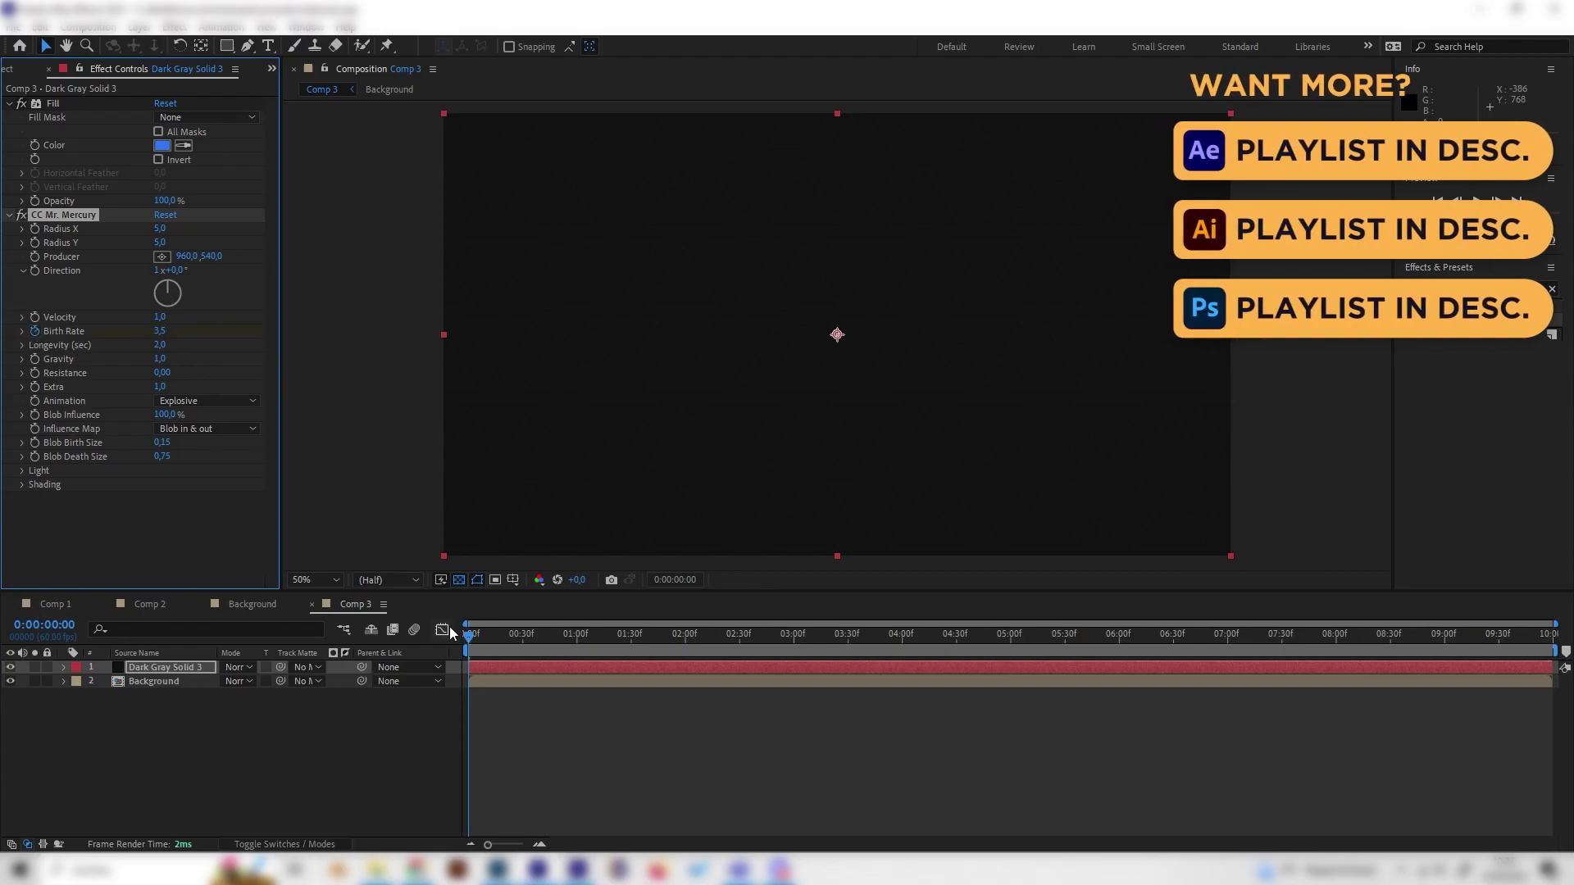
Step: Keyframe Birth Rate to 0 at frame 13 so the splash bursts once, and preview it
left_click_drag(483, 636, 507, 637)
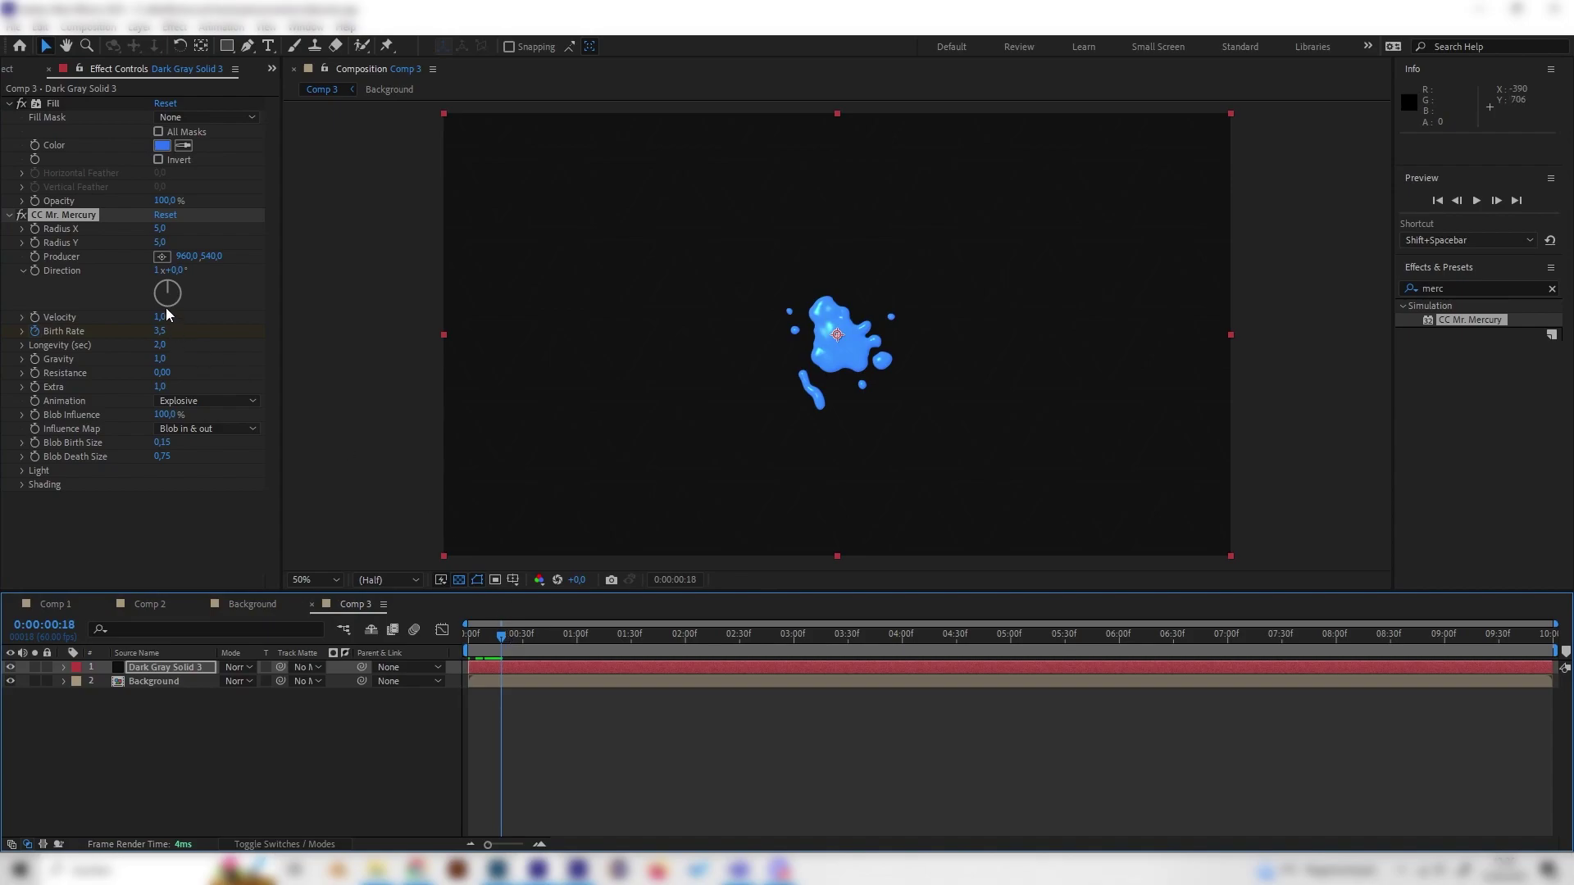
left_click(160, 331)
key("Return")
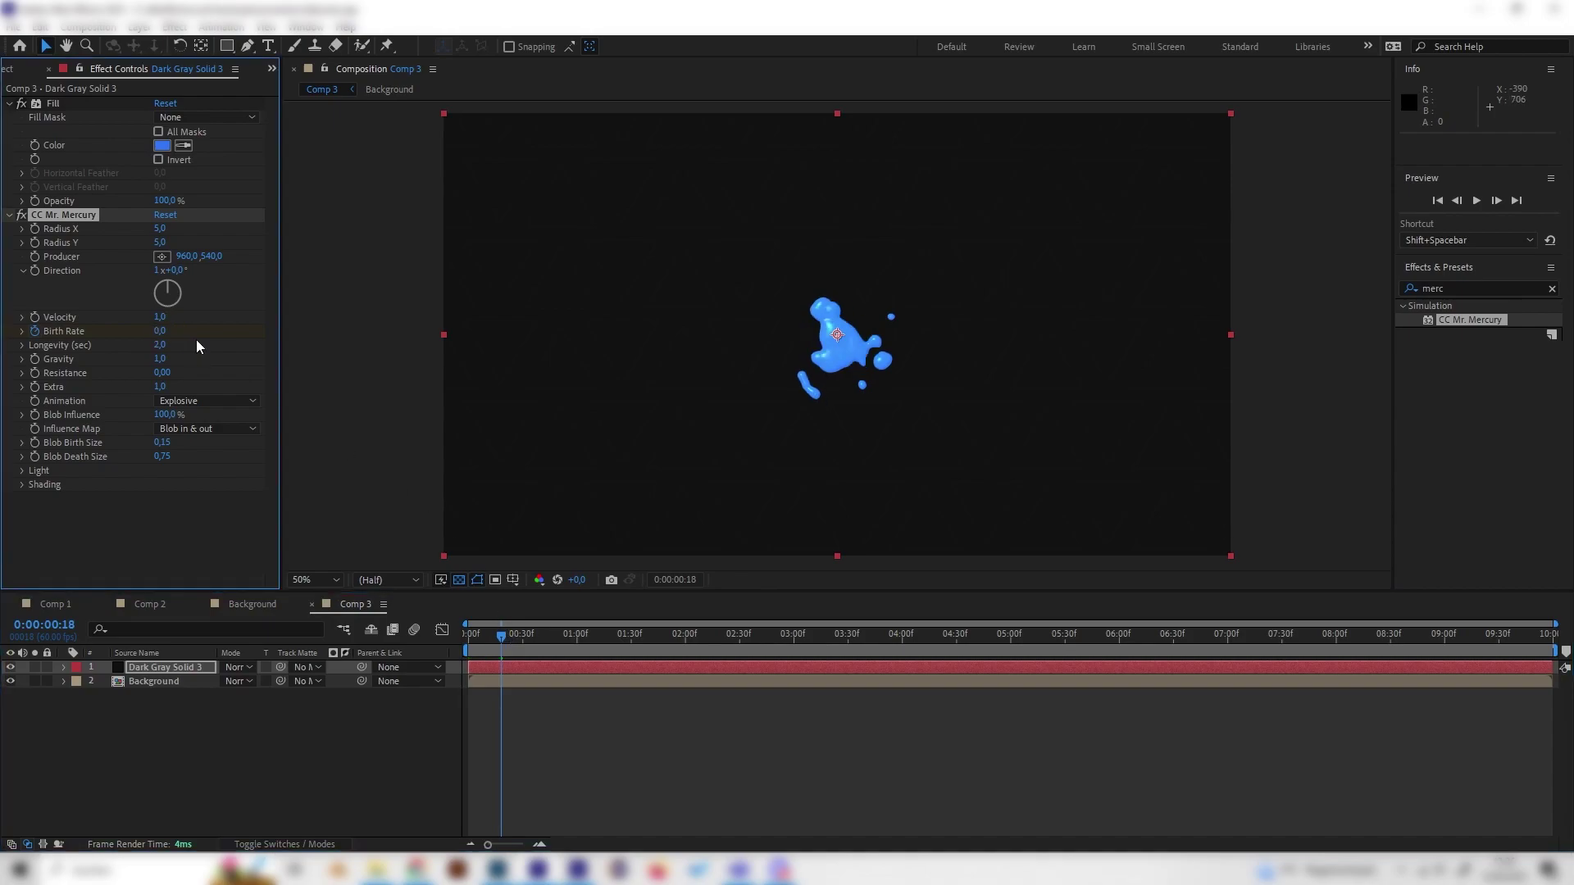
key("ctrl+z")
key("space")
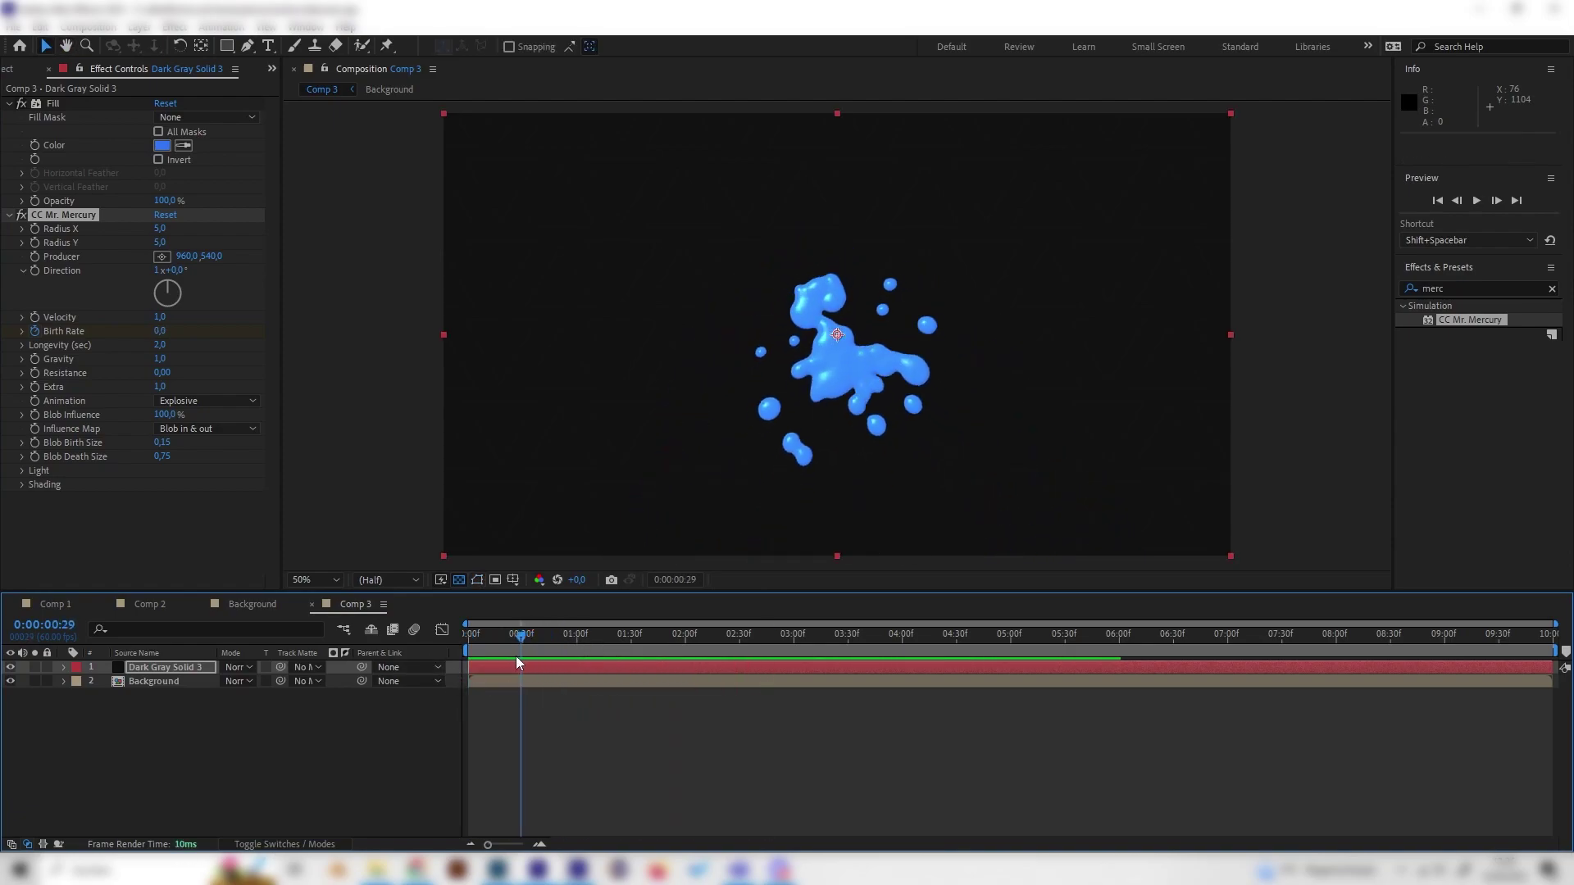
key("ctrl+shift+z")
Step: Set Gravity to 0 and preview the splash from the start
left_click_drag(500, 634, 539, 635)
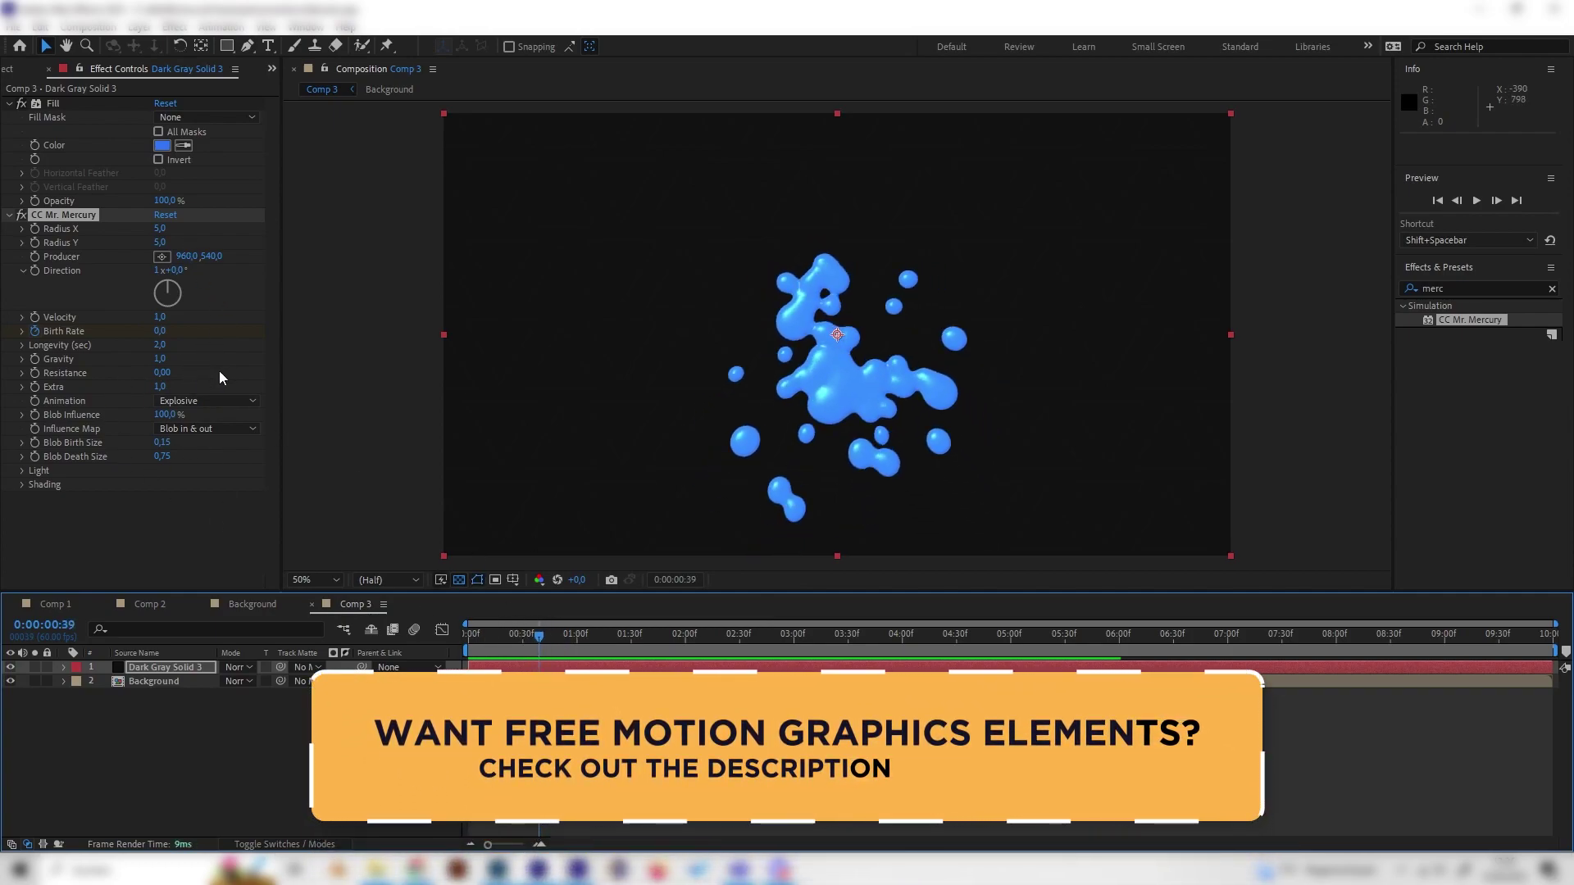
left_click(159, 360)
type("0")
key("Return")
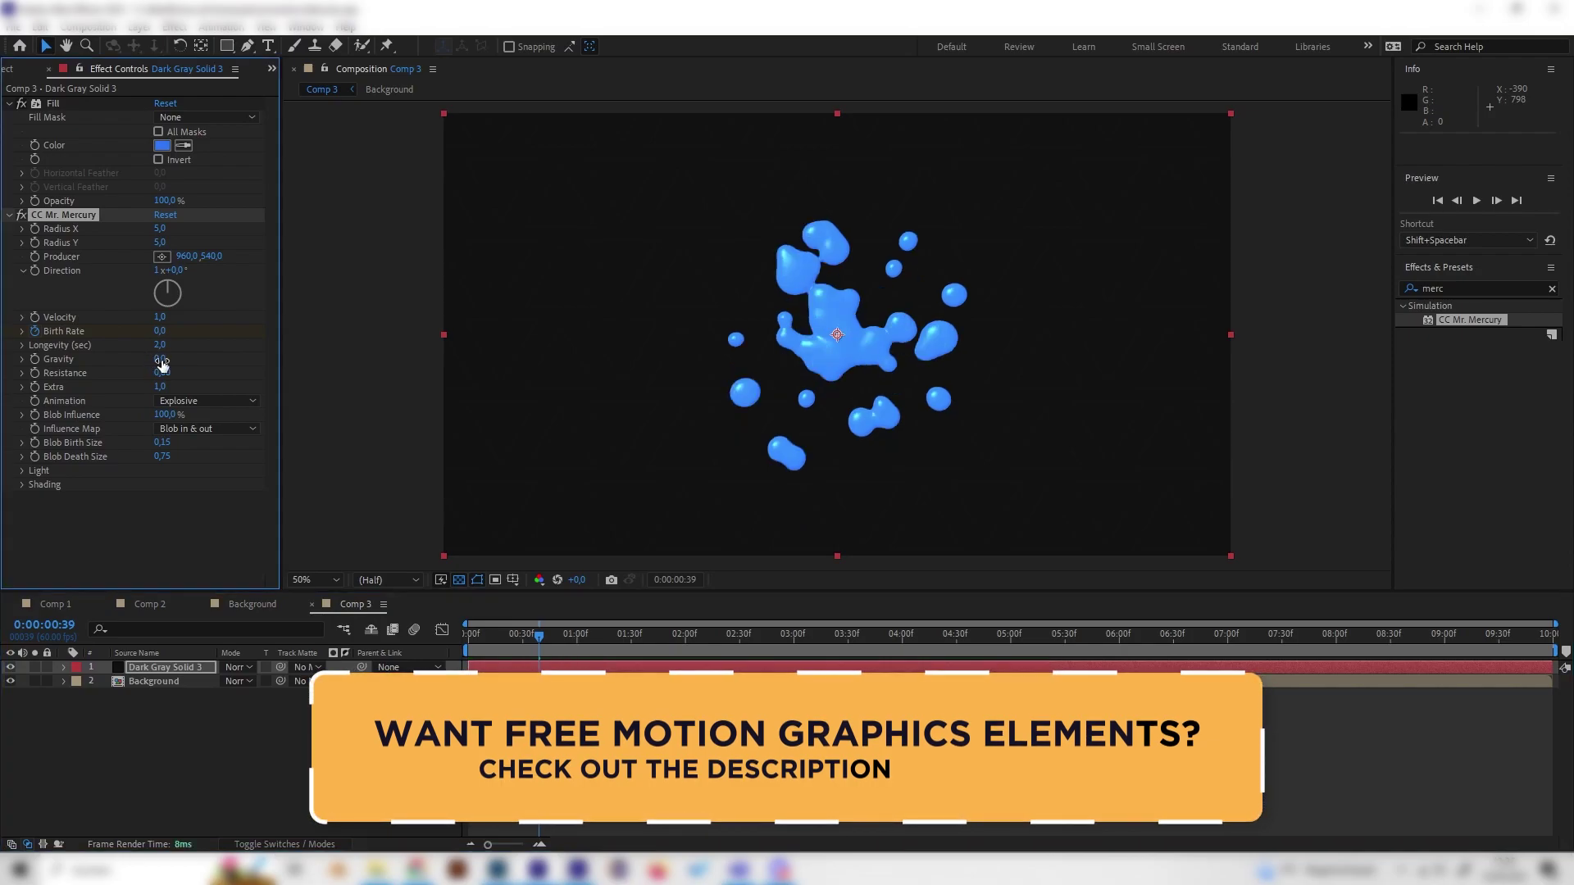
left_click_drag(537, 639, 372, 629)
key("space")
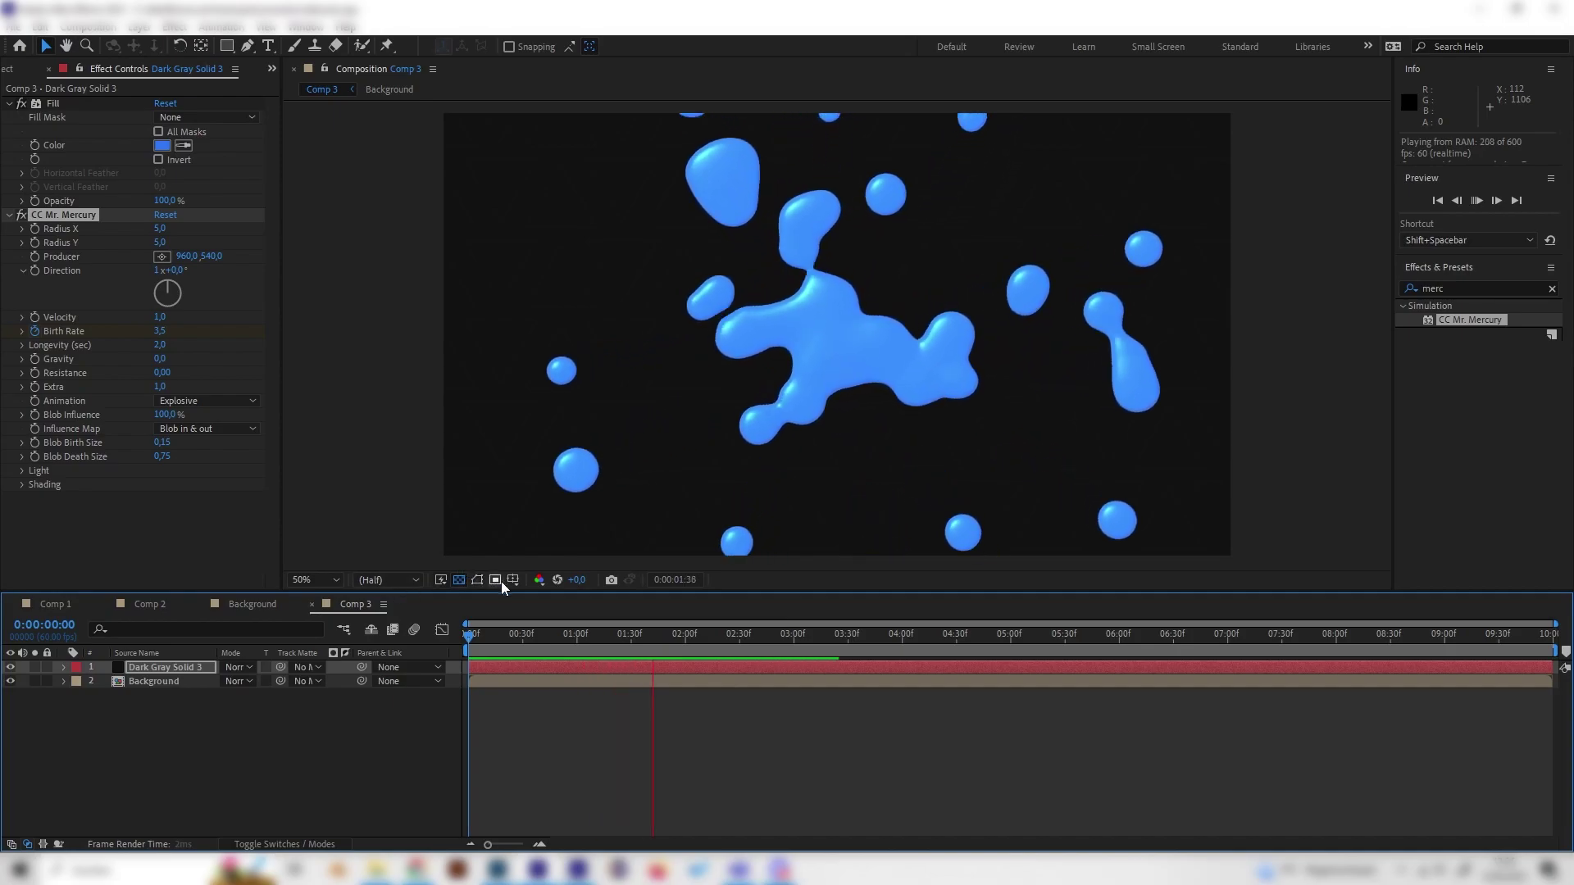
key("space")
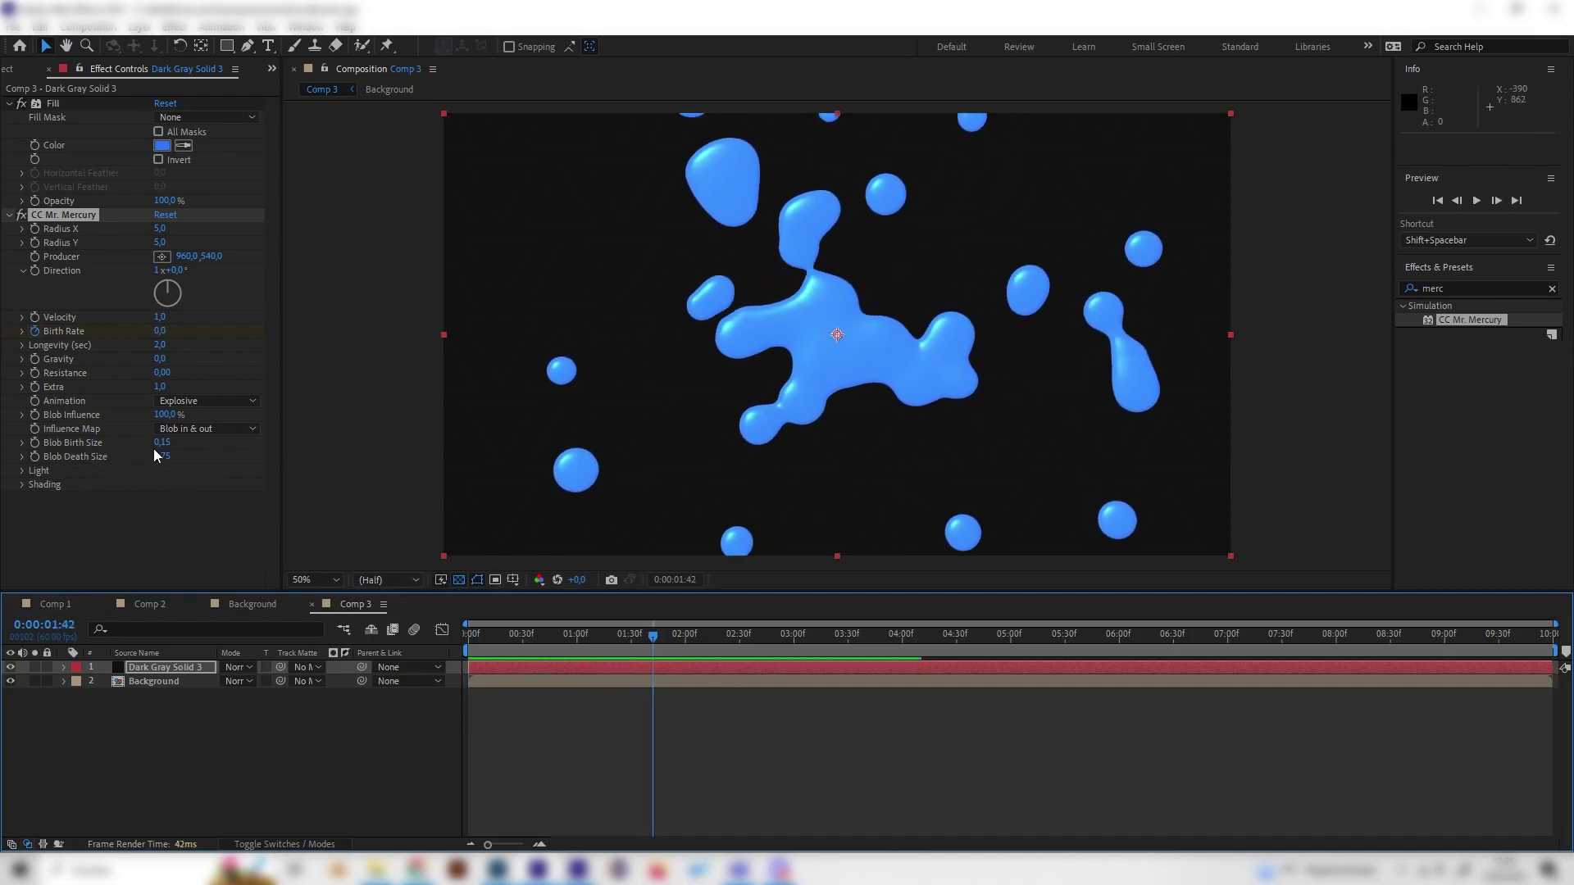
Step: Set Blob Birth Size to 0,40 and Blob Death Size to 0, then preview the burst
left_click(181, 464)
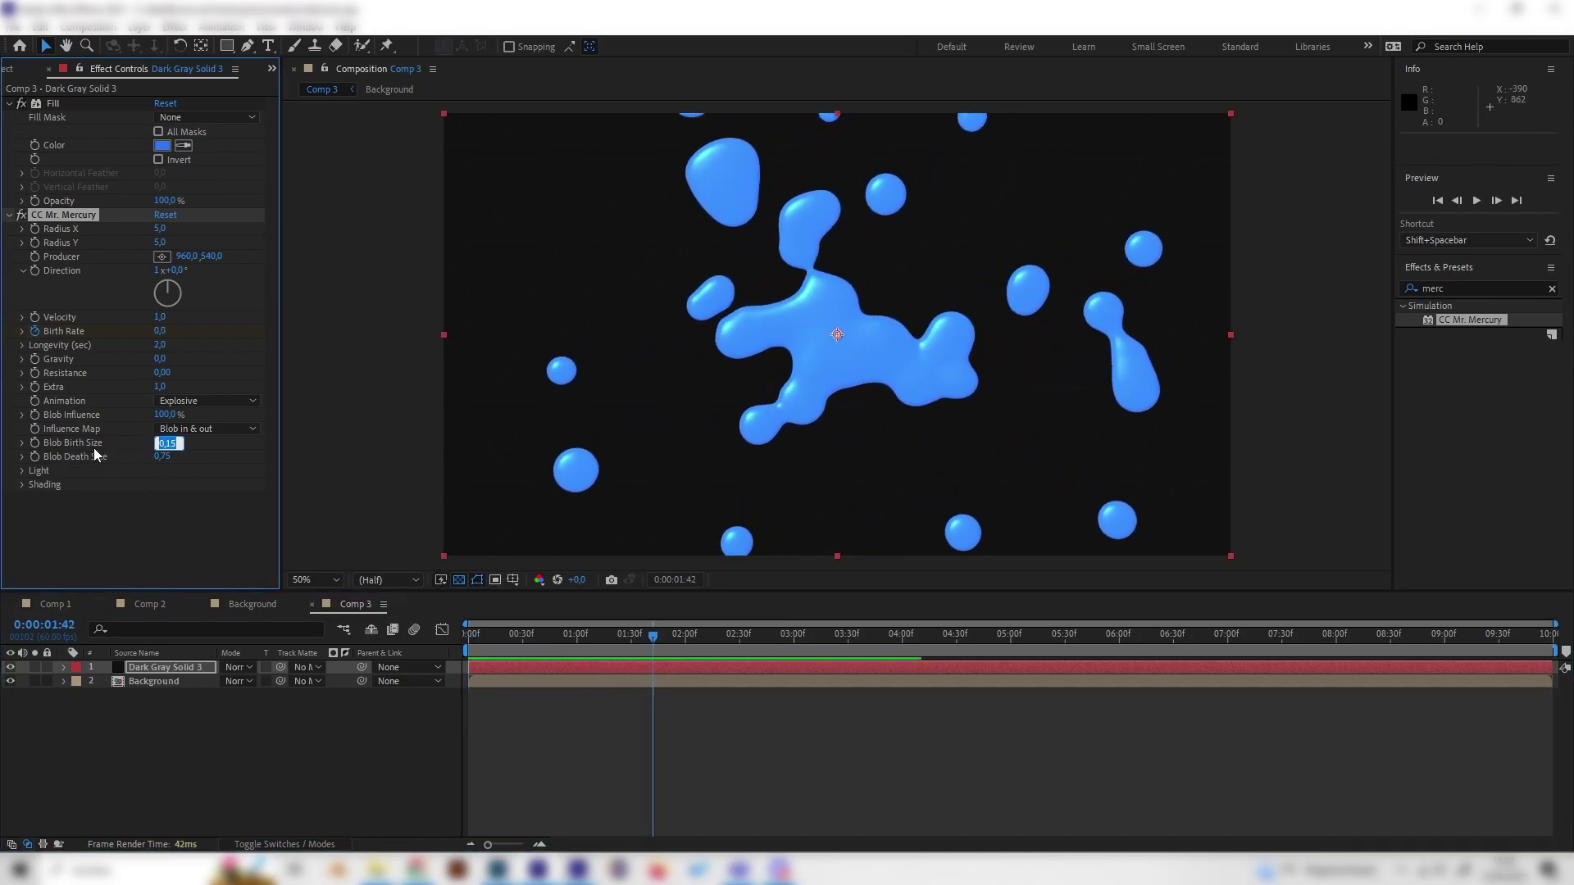
type("0,40")
key("Tab")
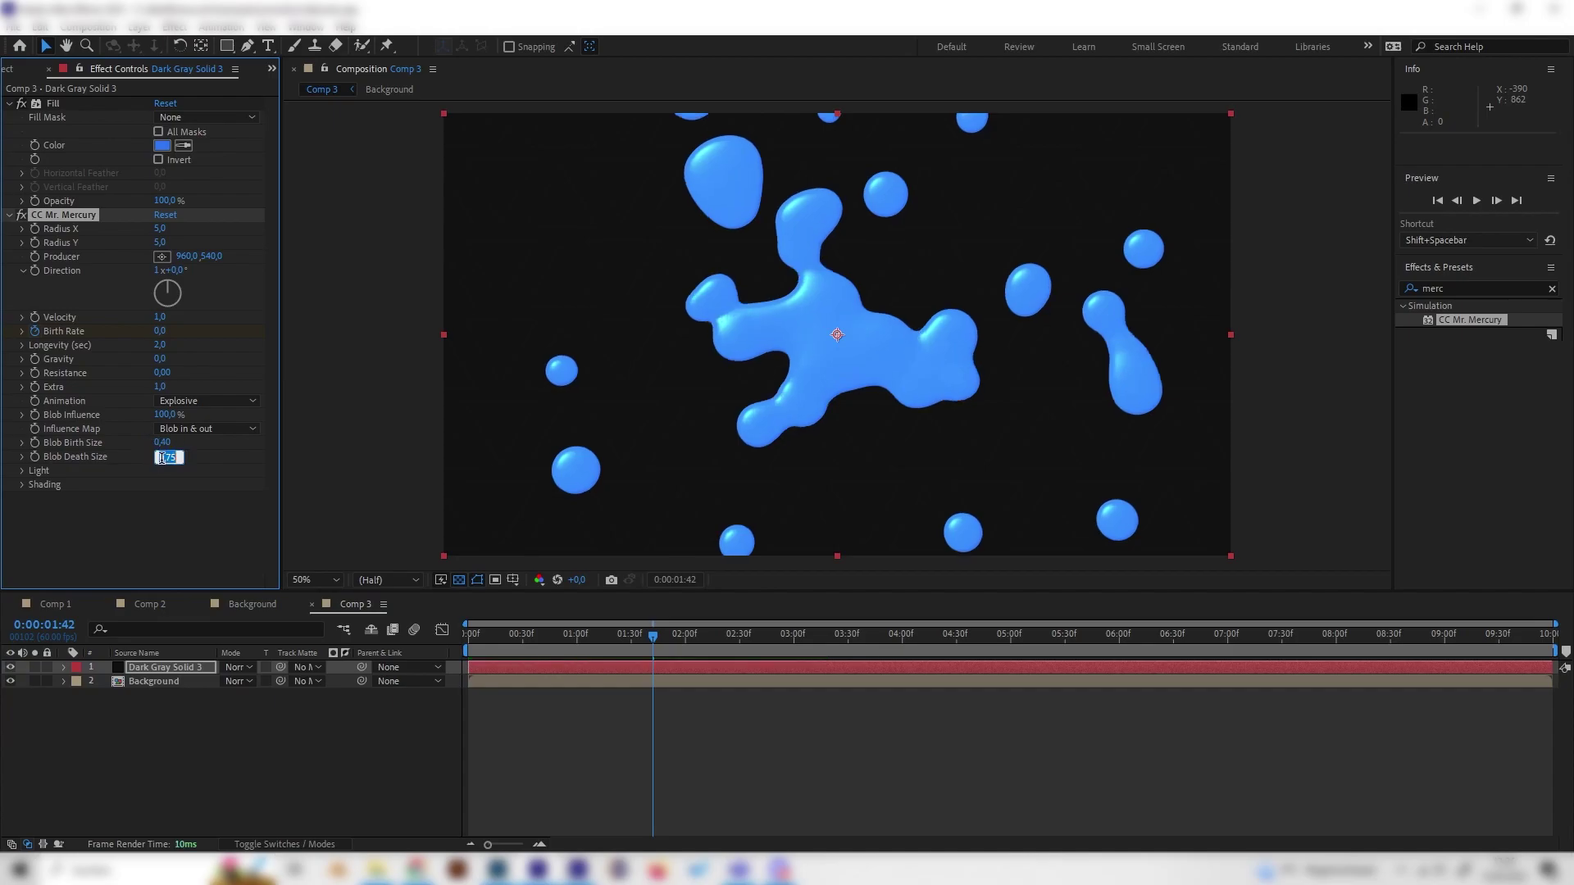
type("0")
key("Return")
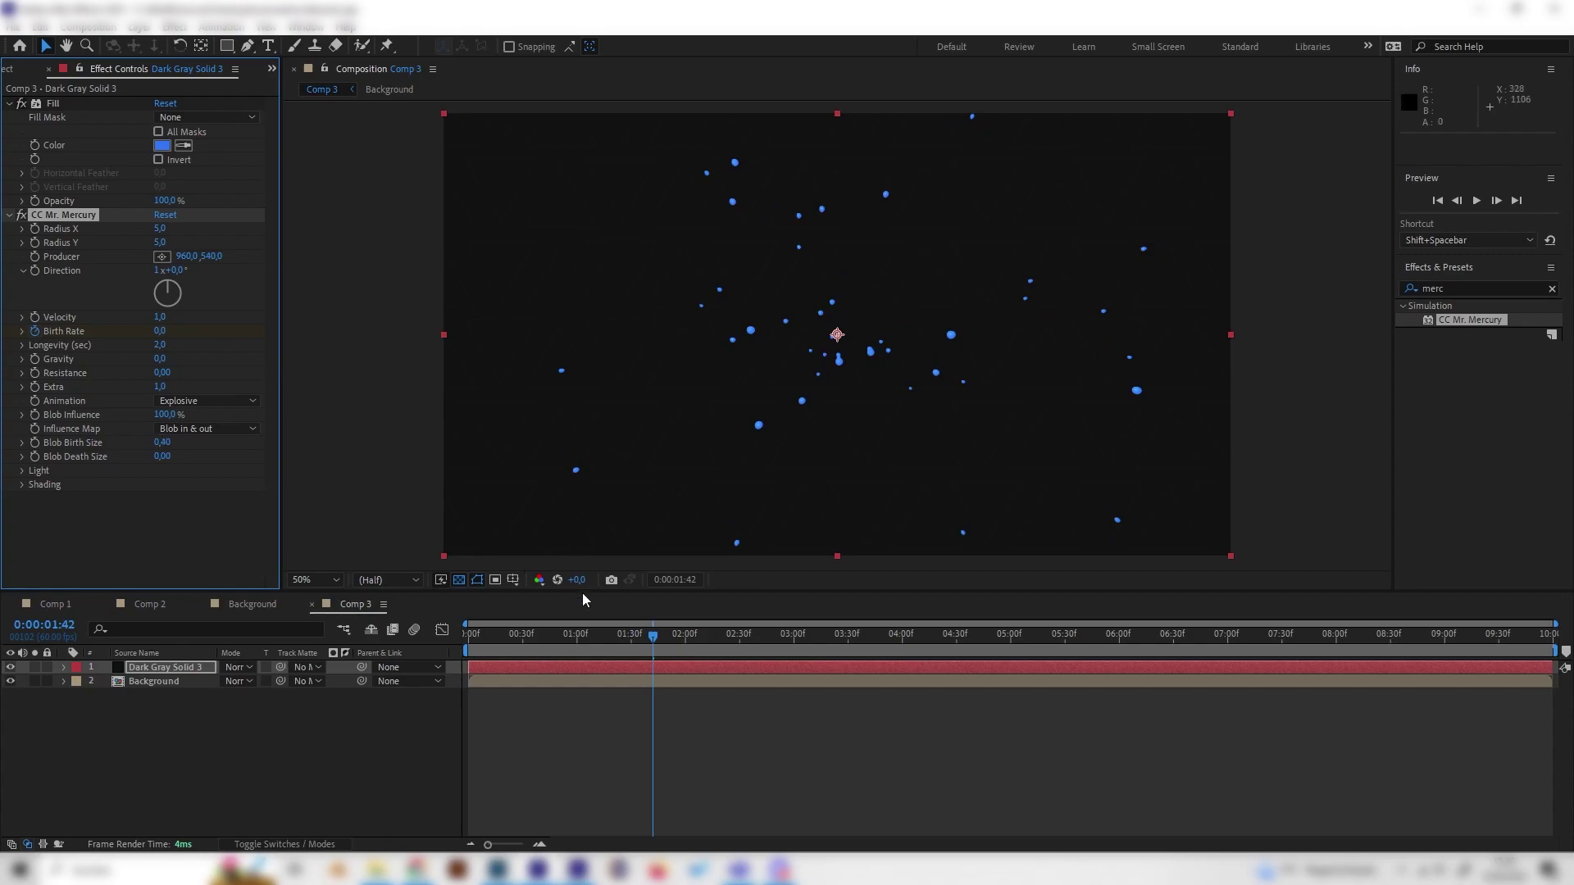
left_click_drag(584, 636, 397, 668)
key("space")
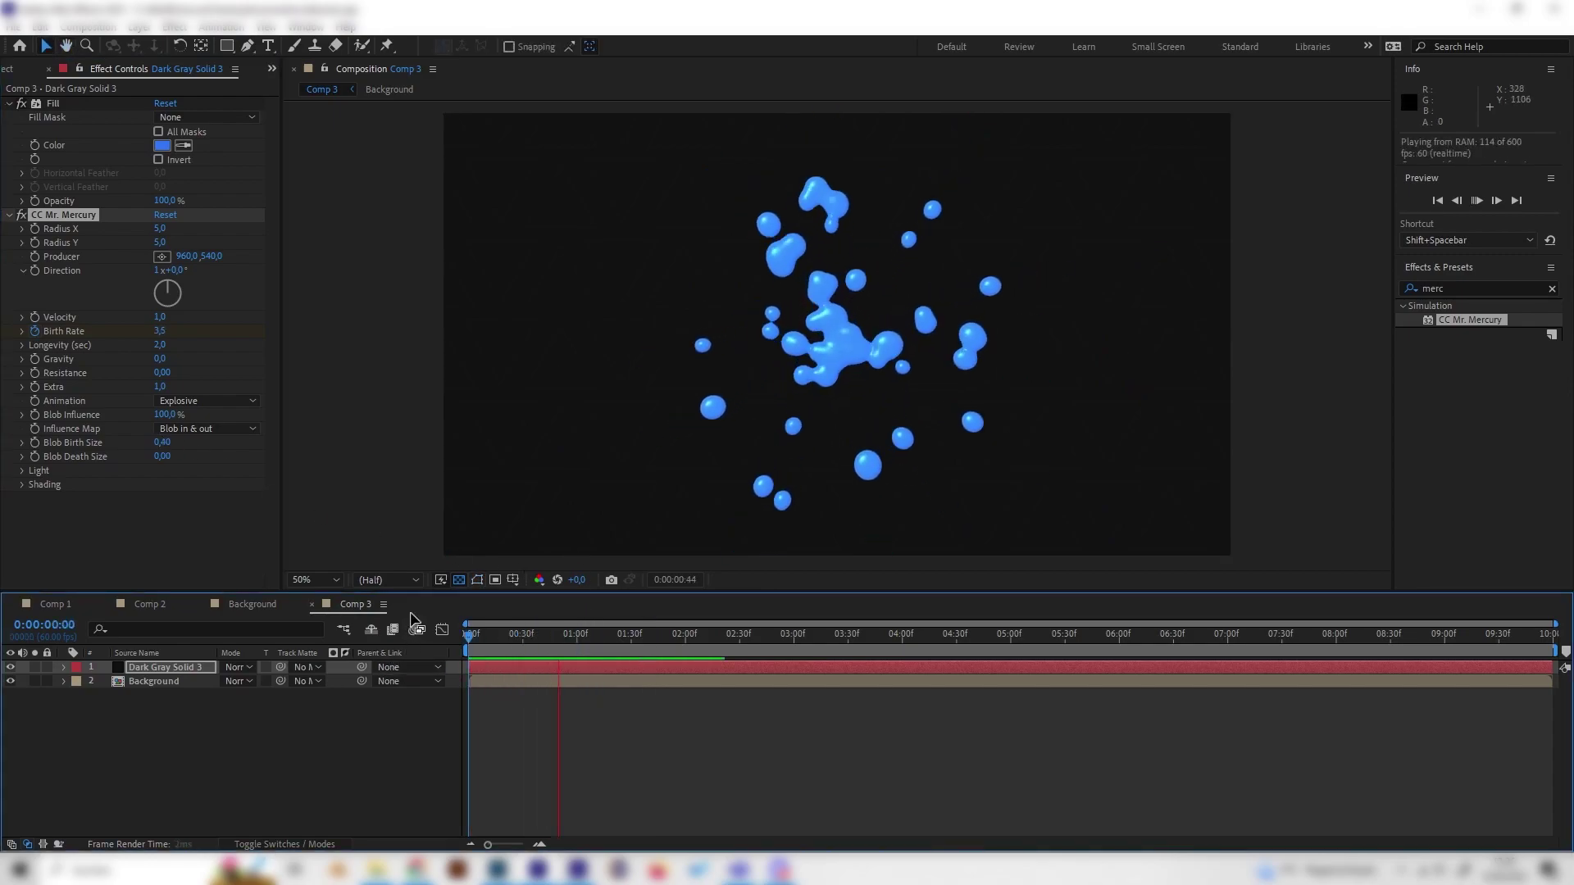
key("space")
key("space")
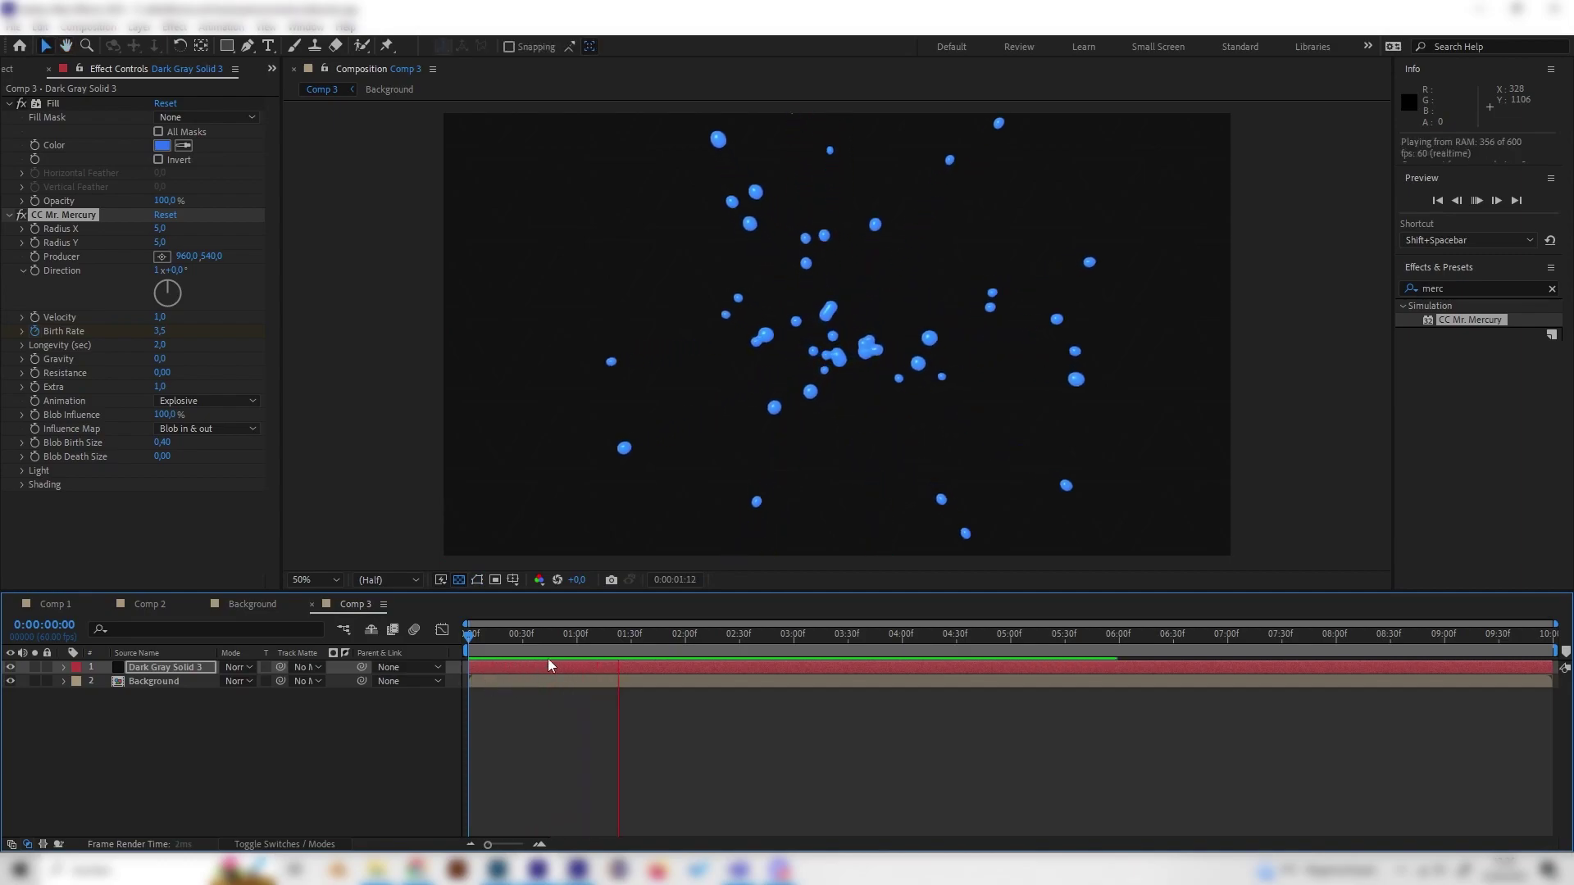
key("space")
key("space")
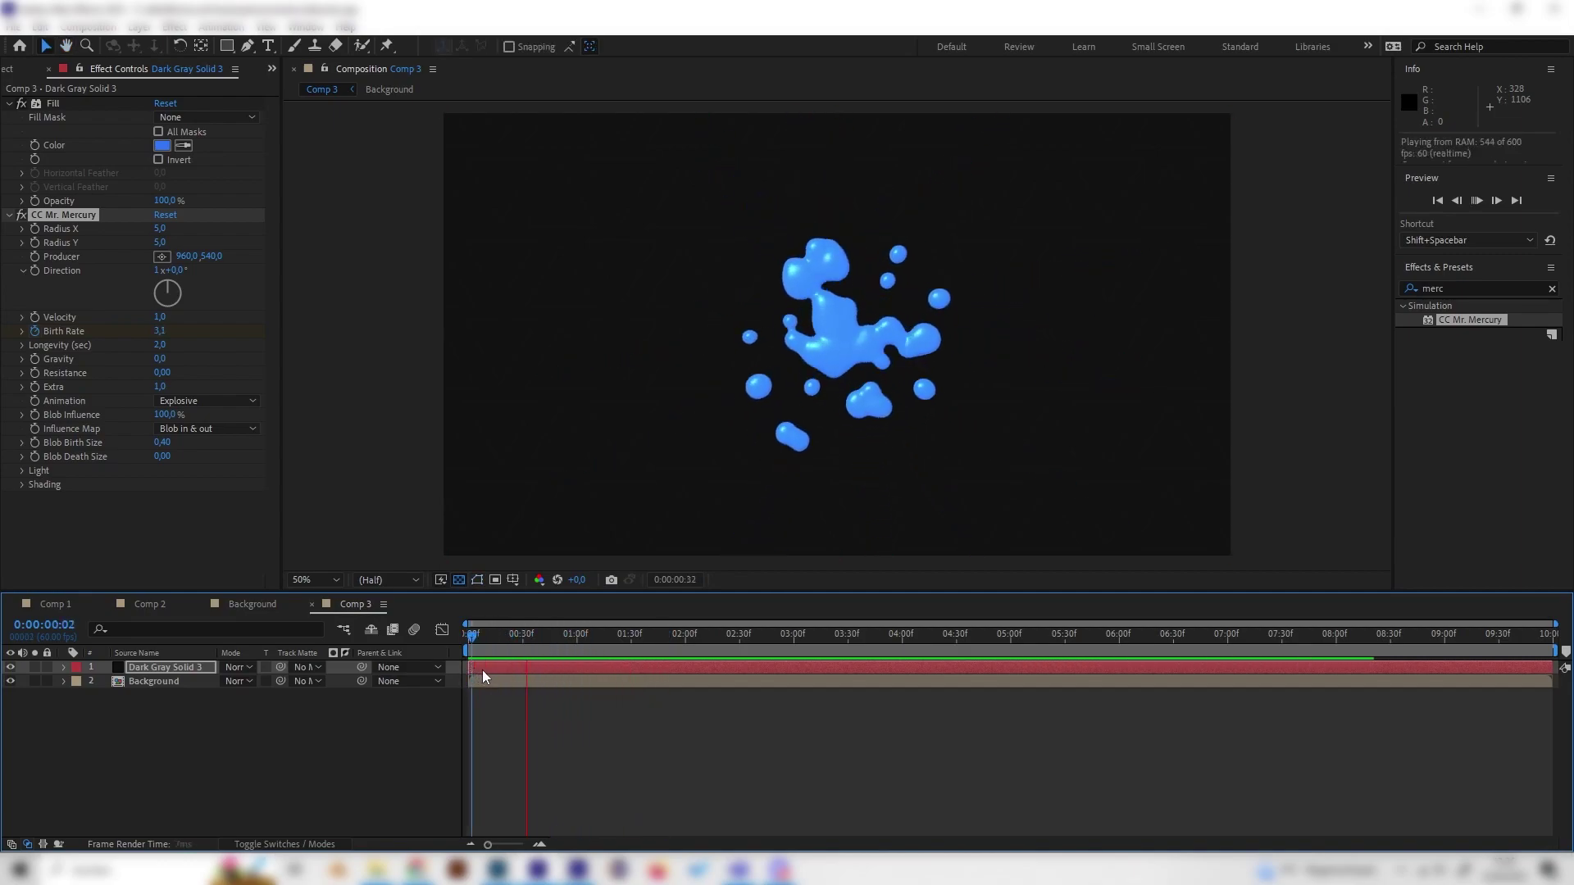
key("space")
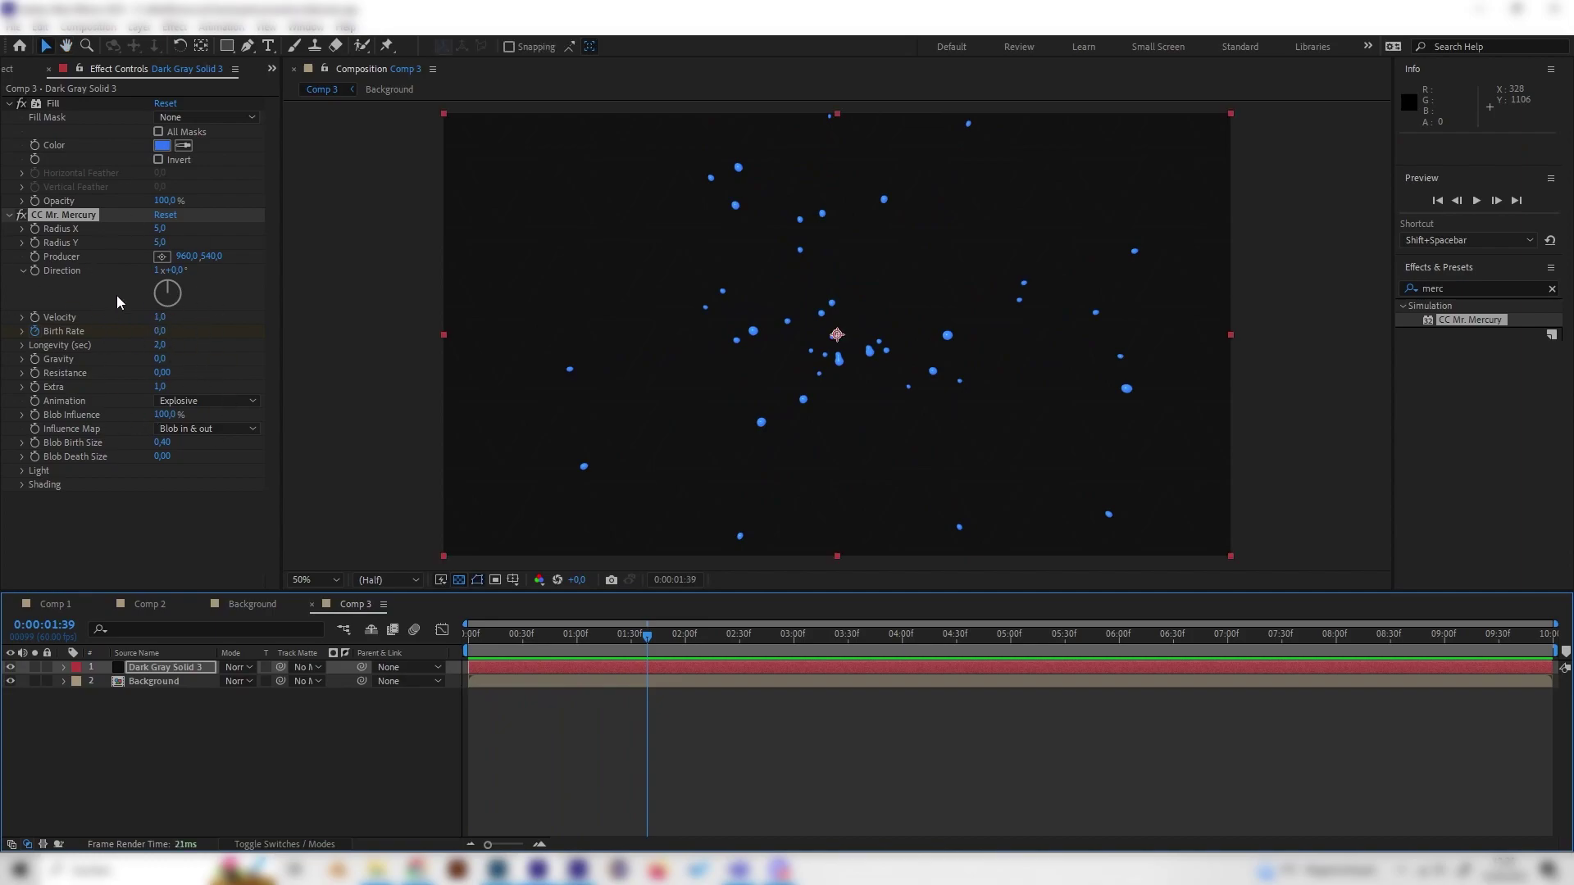
Step: Try a Longevity of 1 second and preview the shorter-lived splash
left_click_drag(636, 634, 555, 647)
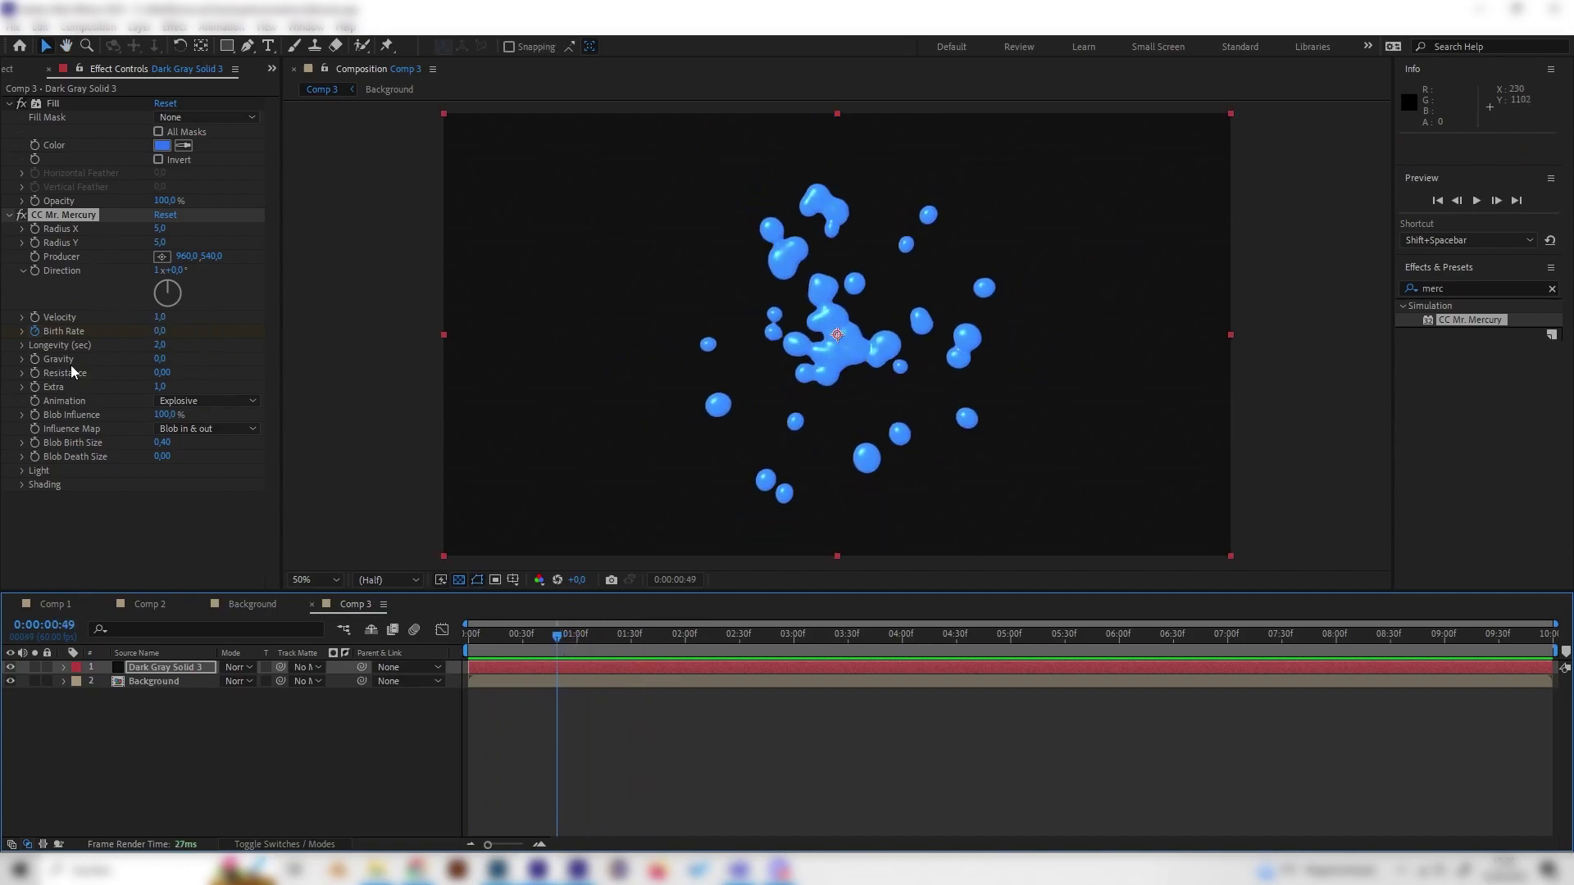
left_click(160, 345)
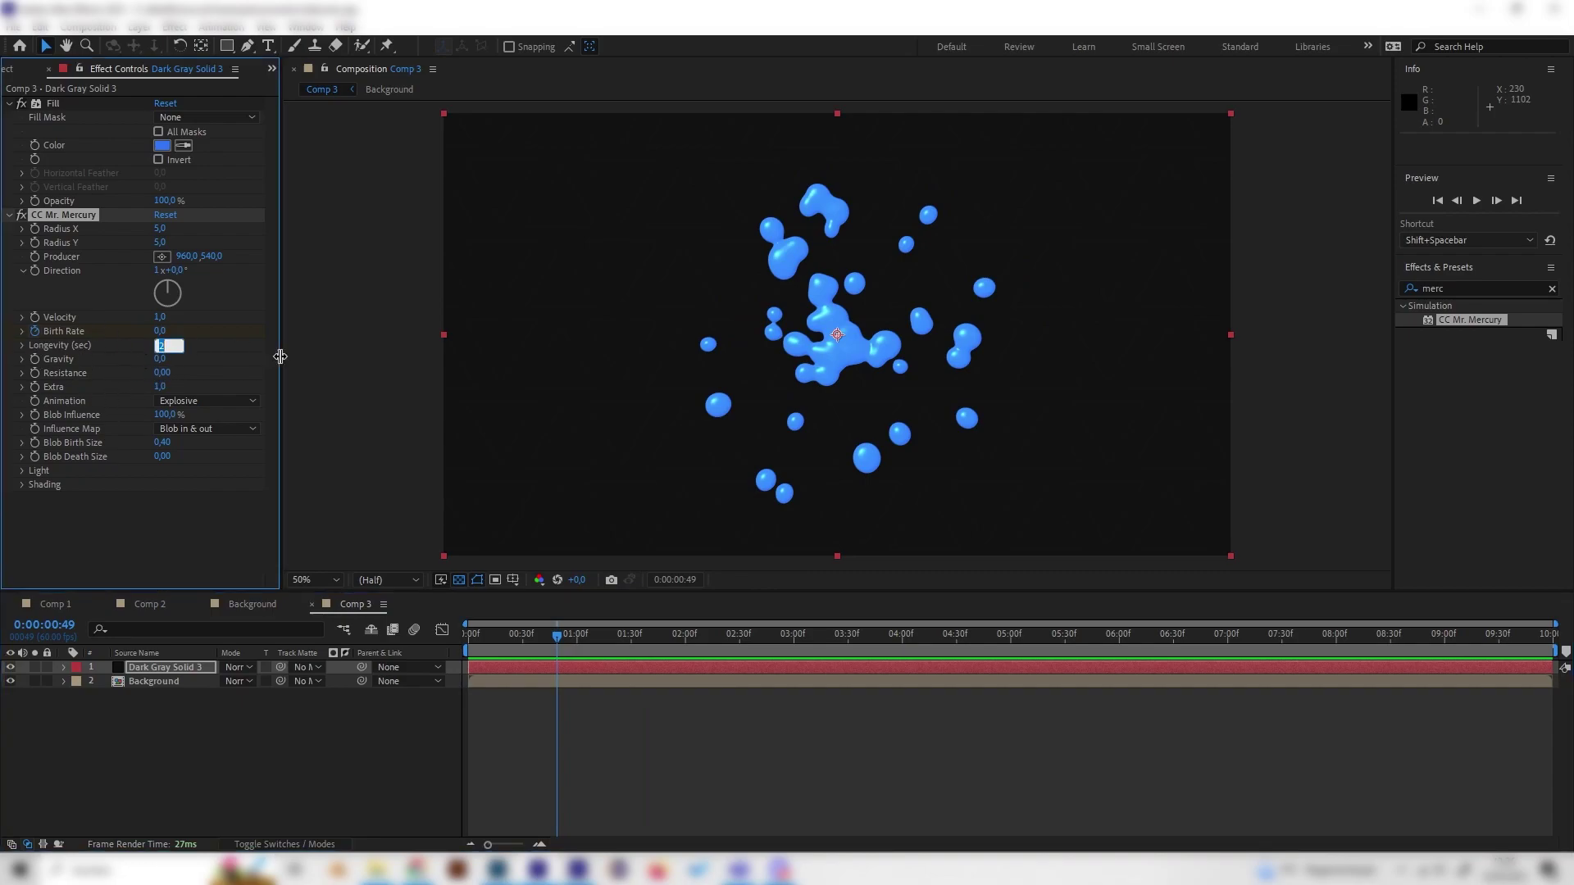
type("1")
key("Return")
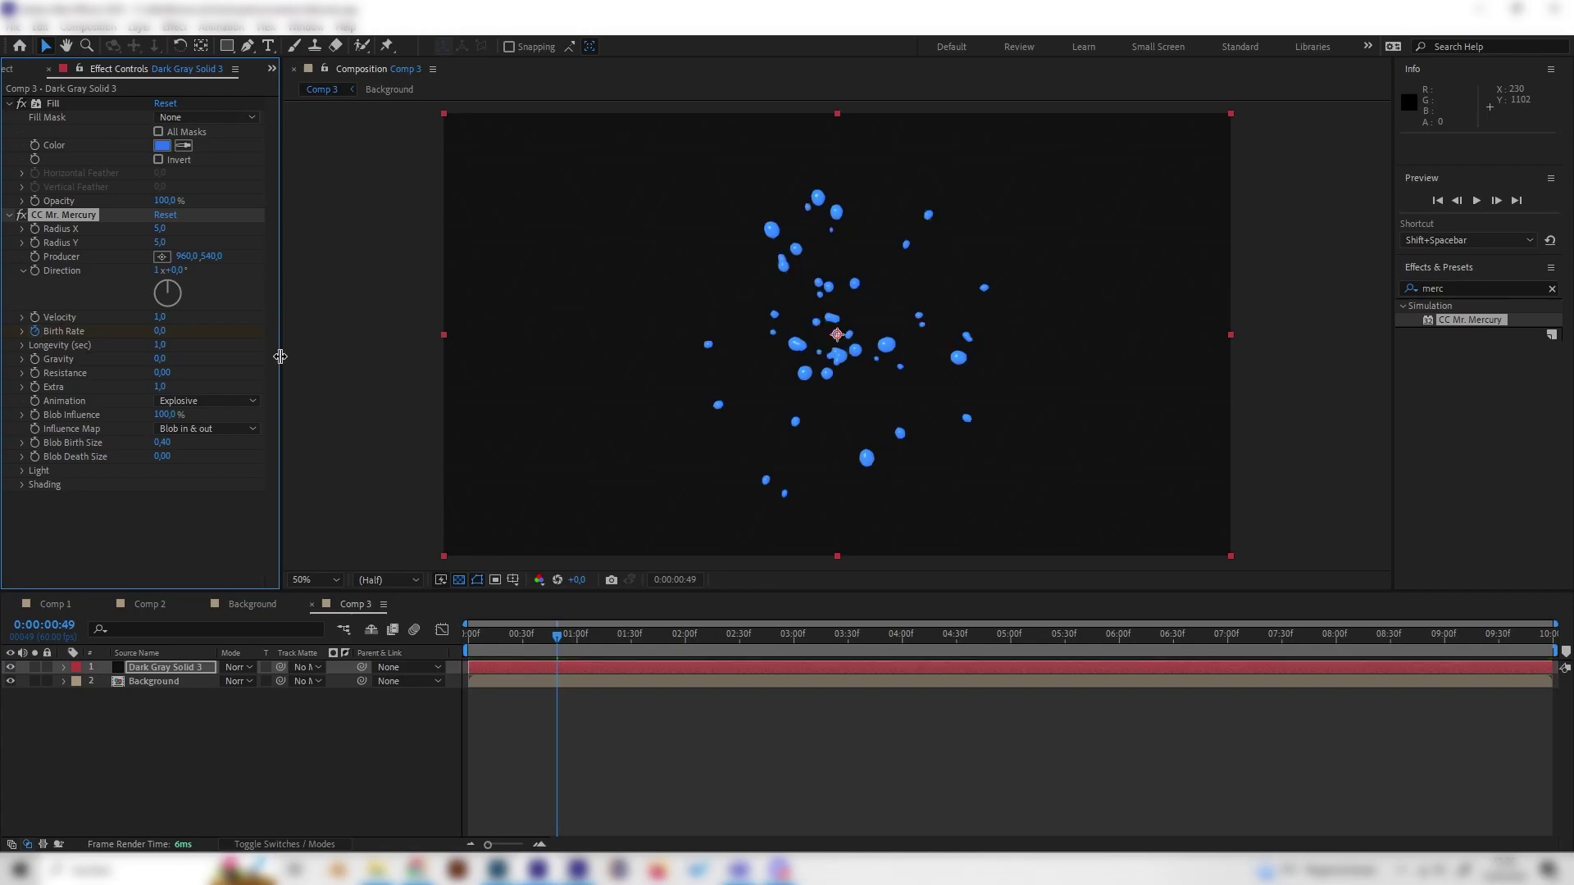
key("space")
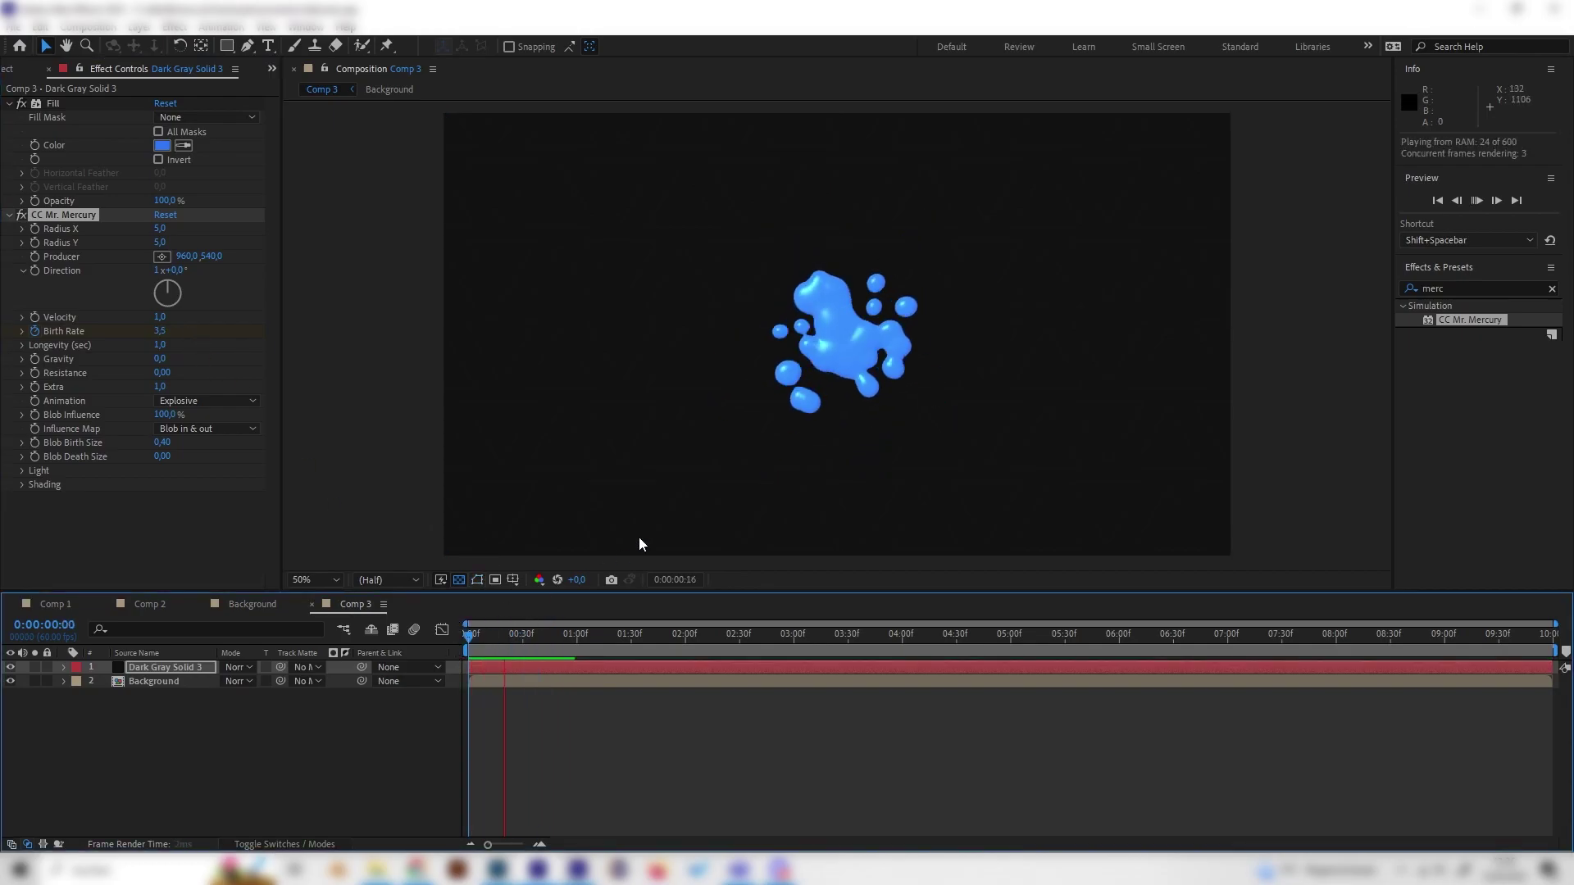
Step: Set a Birth Rate keyframe of 0 at 0:00:00:45
left_click_drag(480, 638, 550, 655)
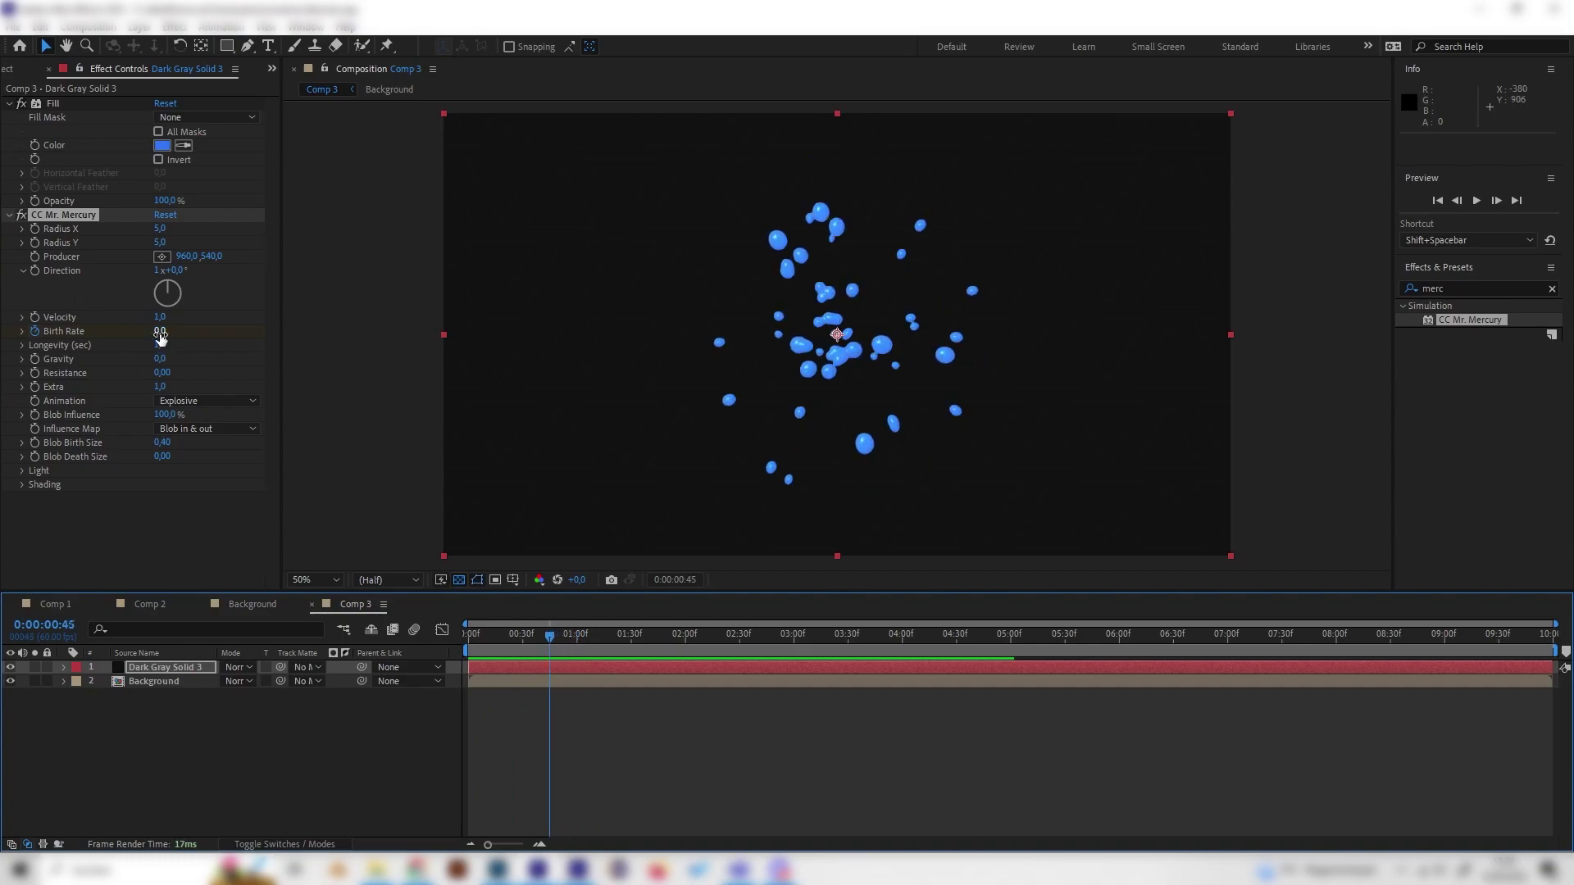
left_click(160, 332)
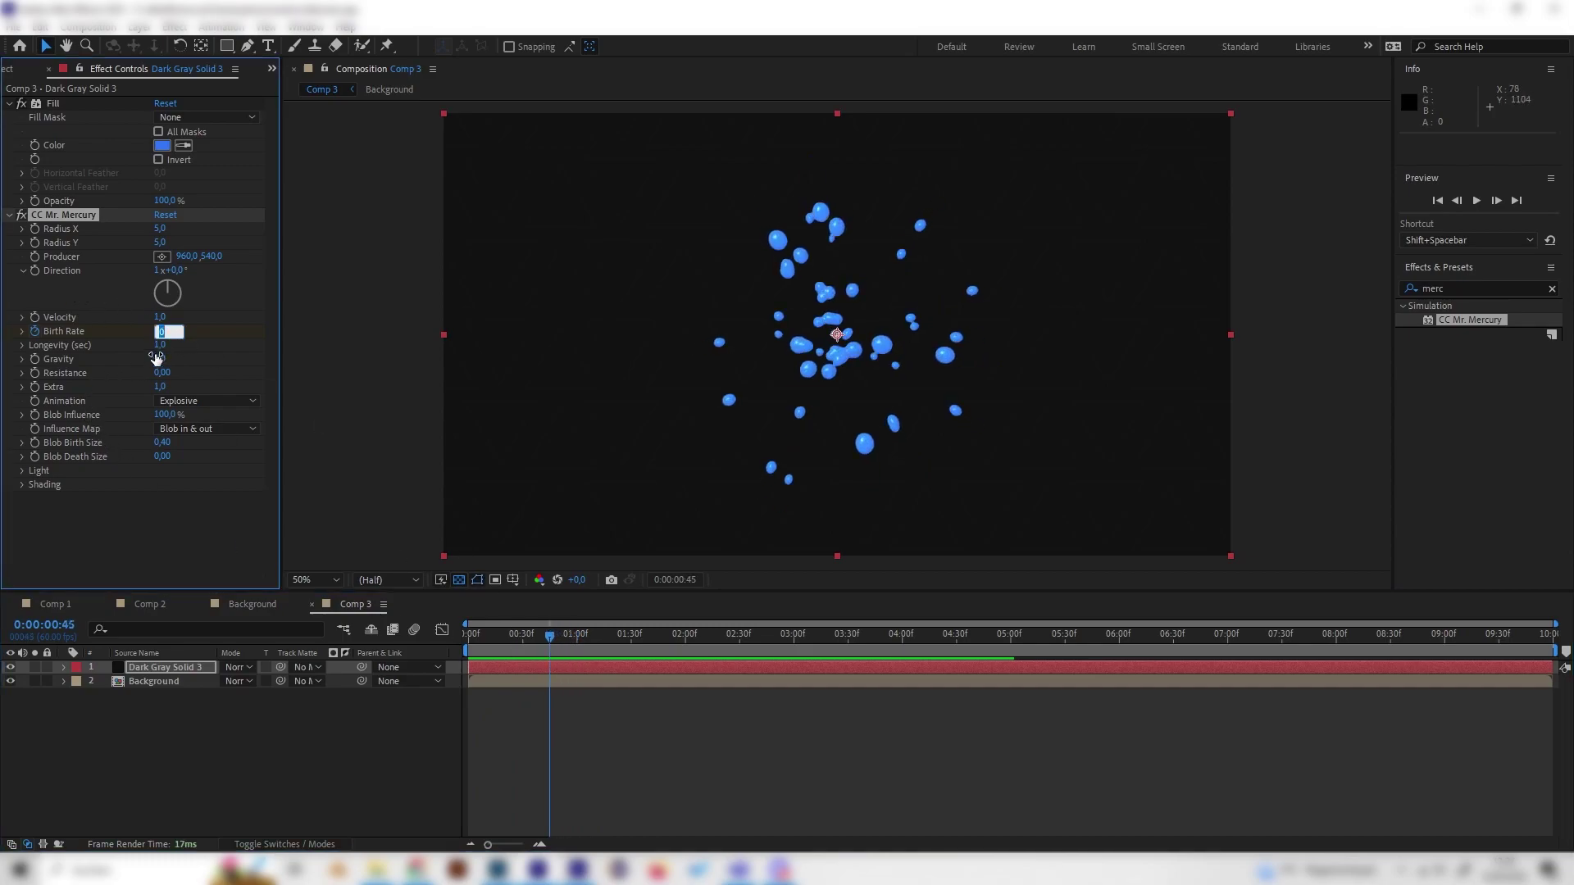
type("0")
key("Return")
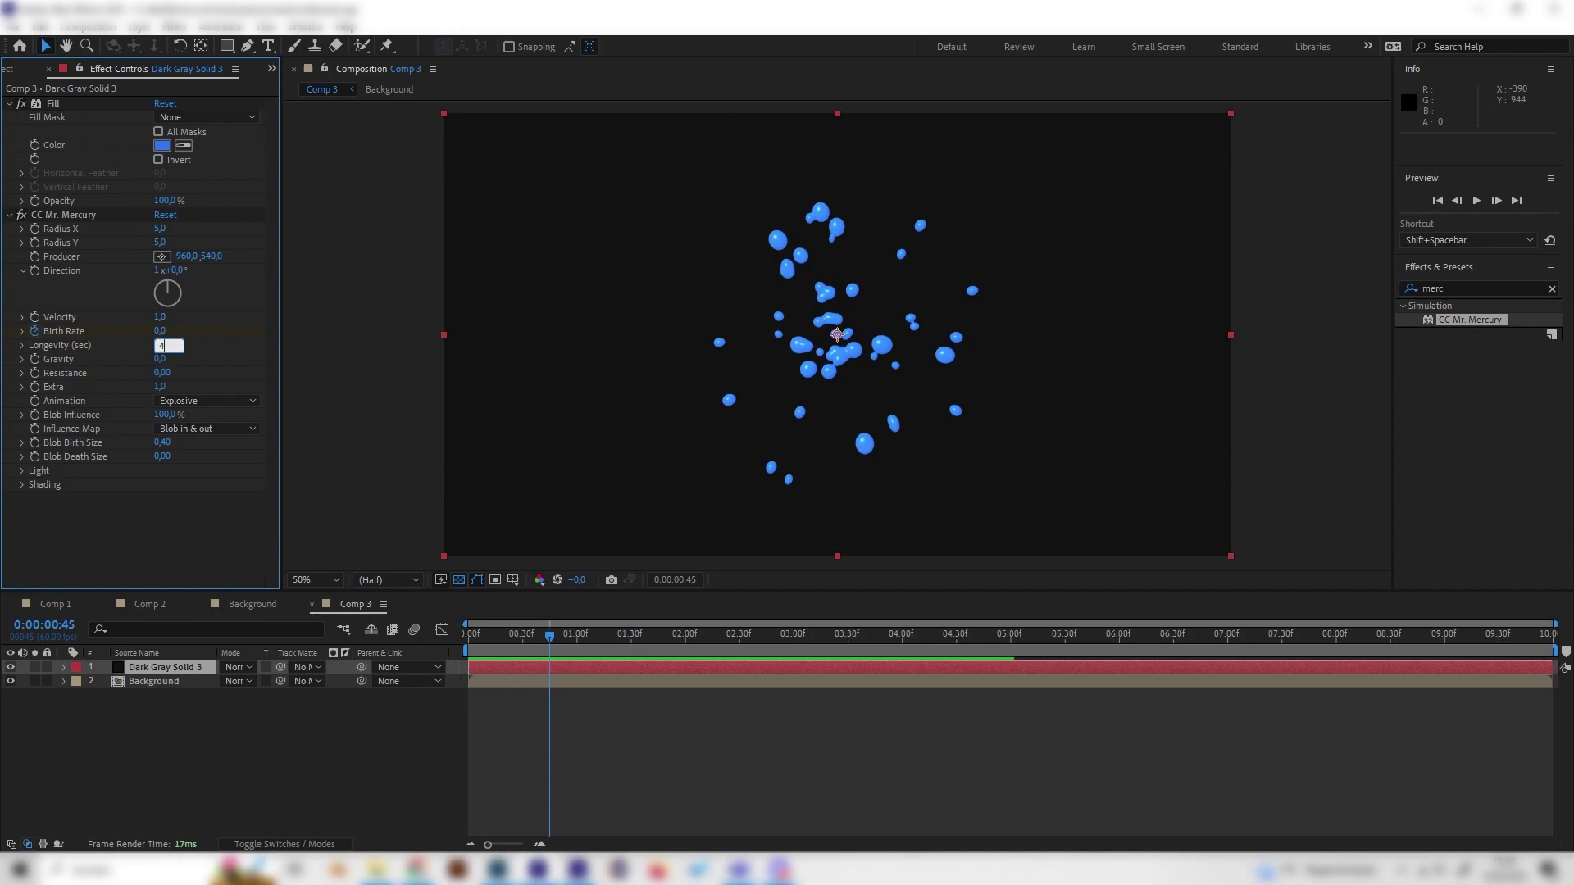
Step: Try a Longevity of 4 seconds and preview the splash from the start
key("Return")
left_click_drag(533, 637, 451, 651)
key("space")
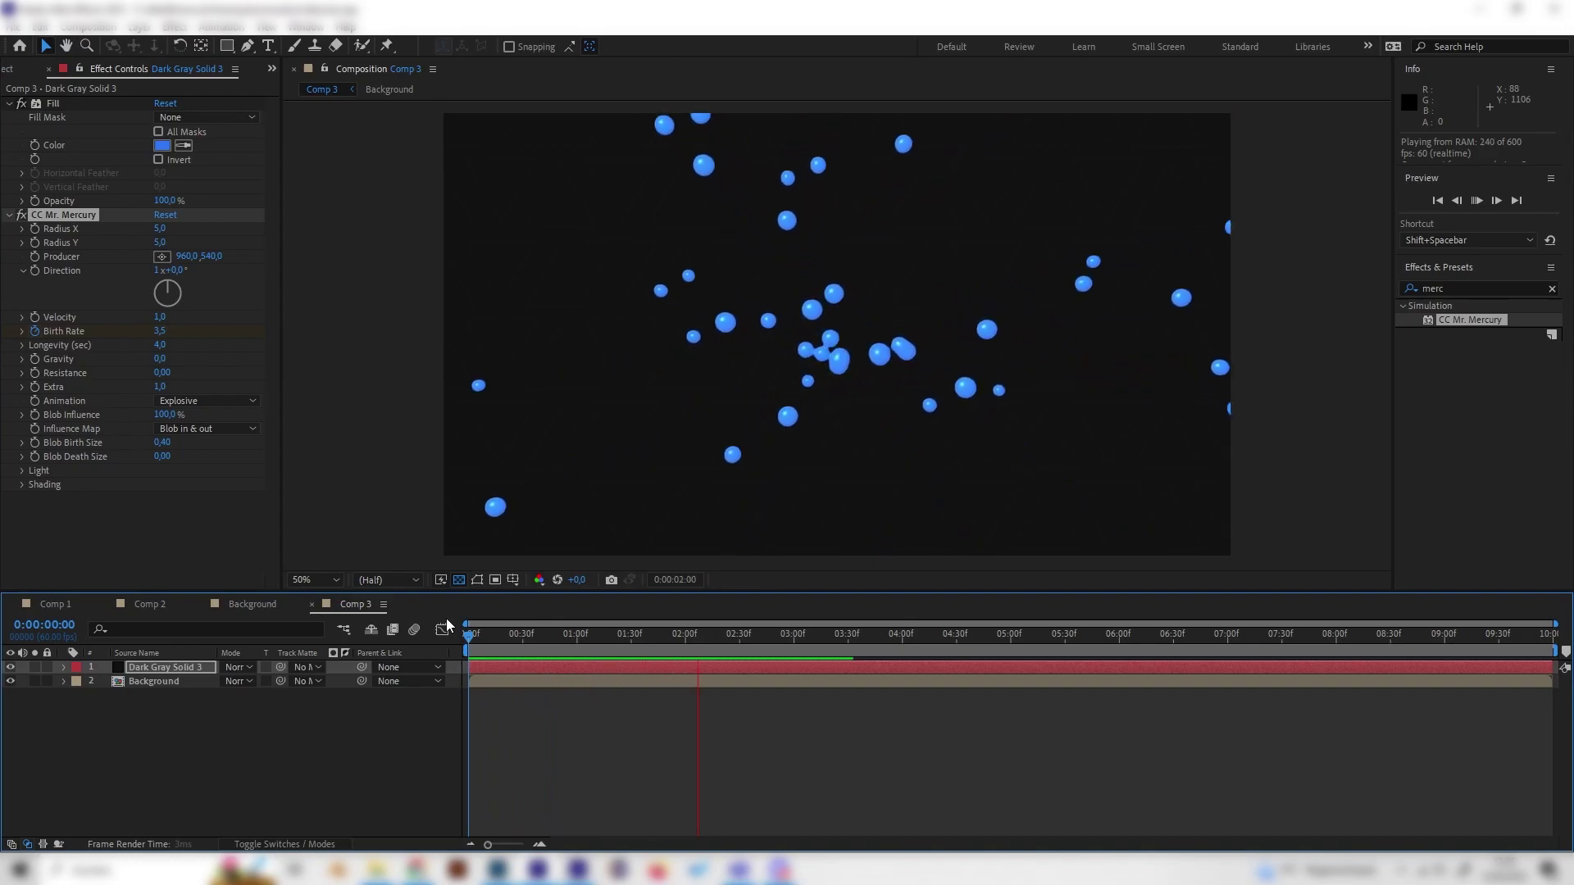
key("space")
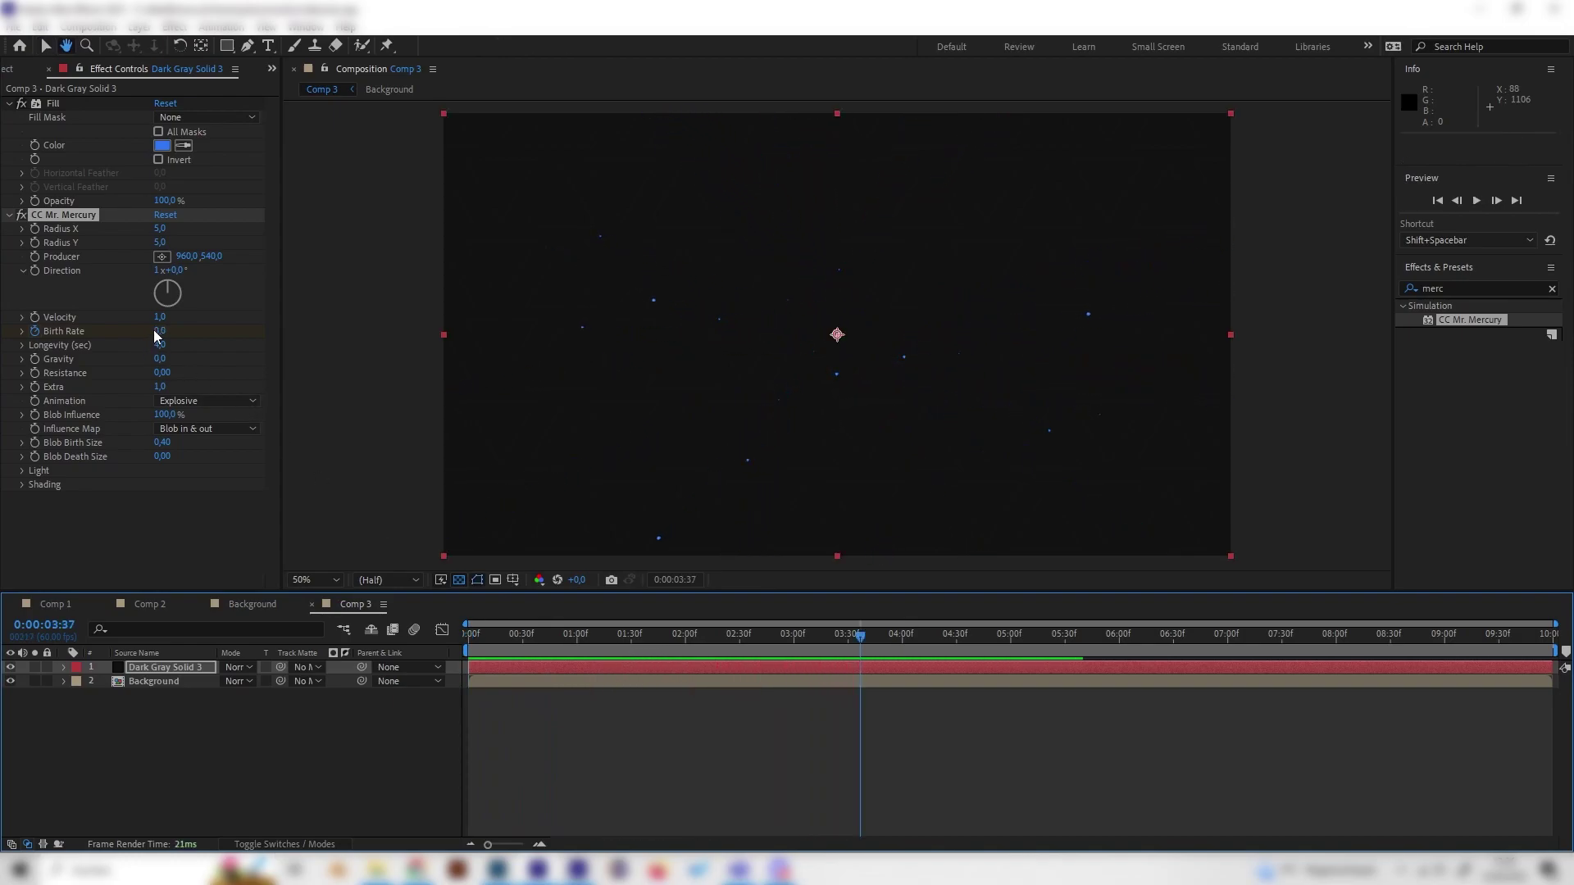
Step: Settle on a Longevity of 1,5 seconds and preview the result
left_click(160, 344)
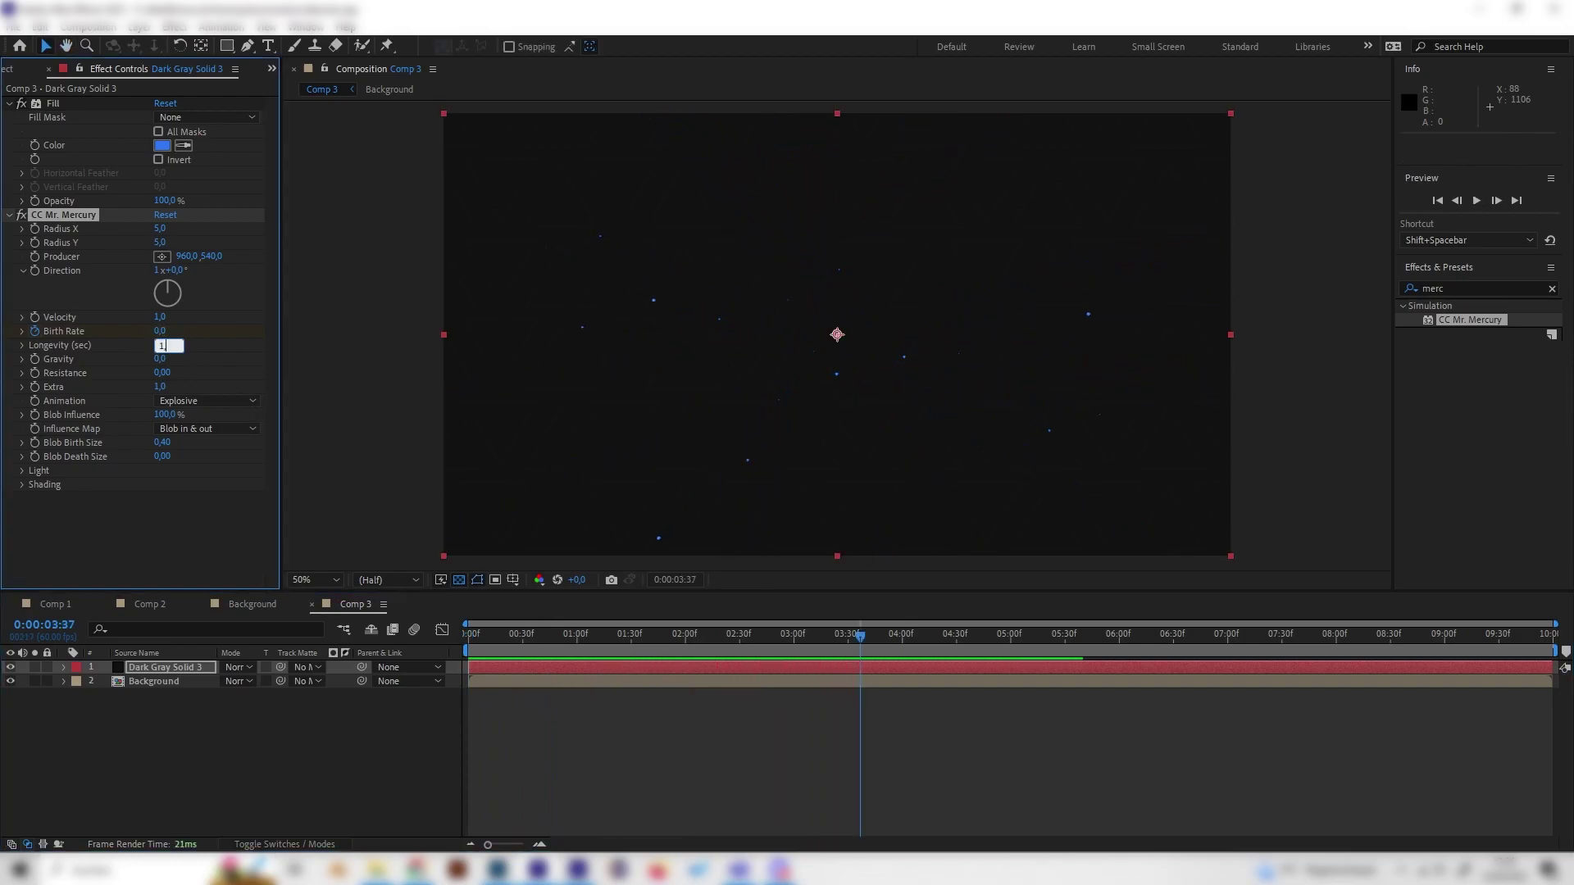
key("Return")
left_click(617, 648)
key("space")
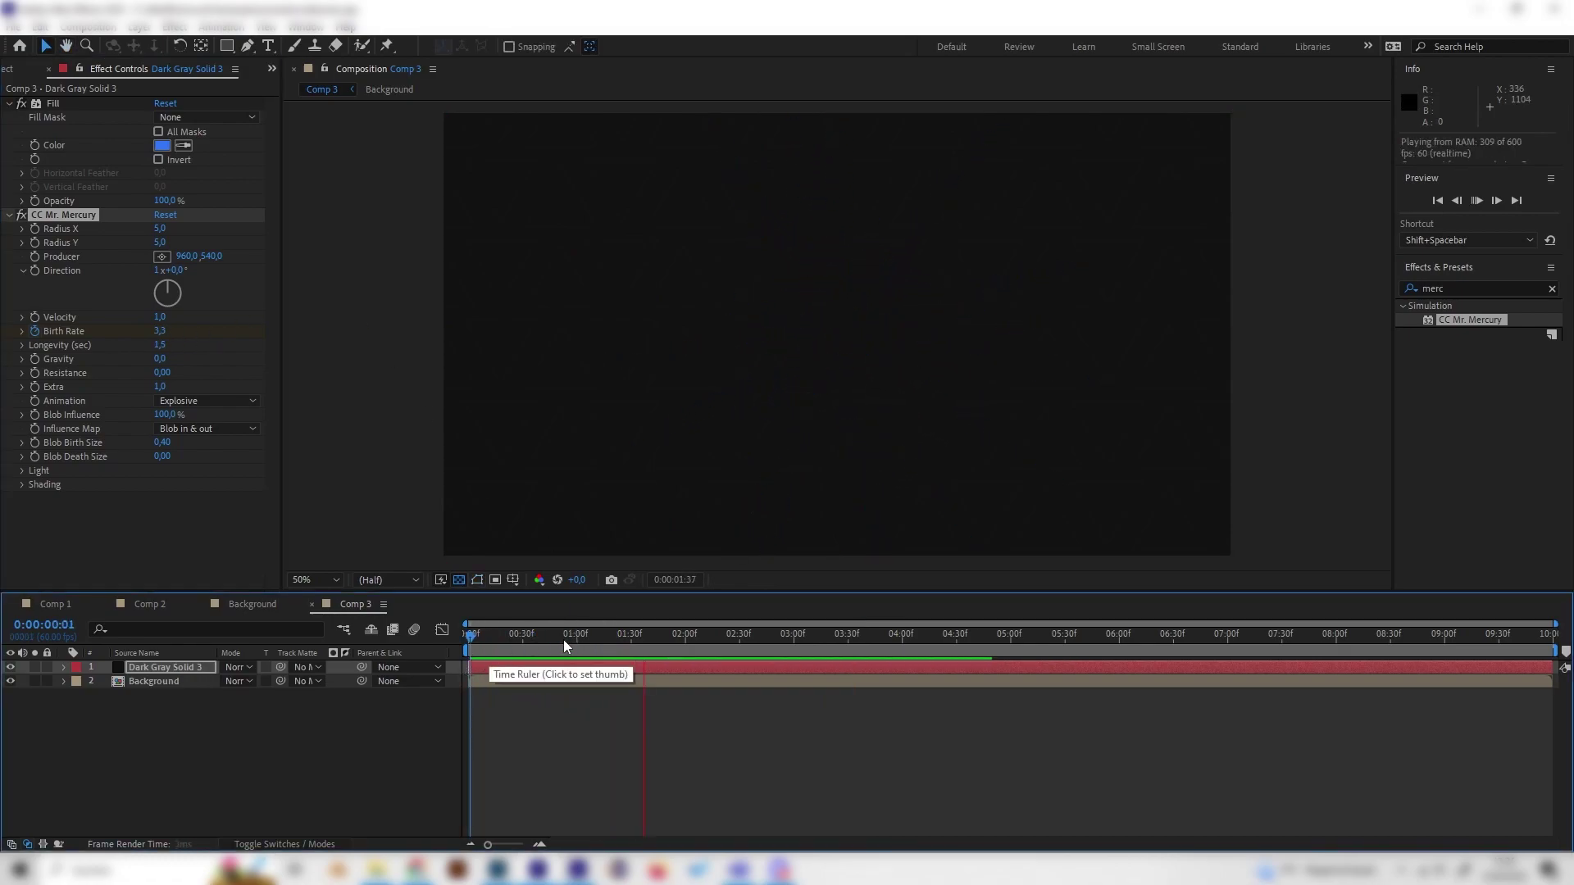
left_click(518, 645)
mouse_move(525, 638)
left_mouse_down()
mouse_move(579, 617)
mouse_move(533, 627)
left_mouse_up()
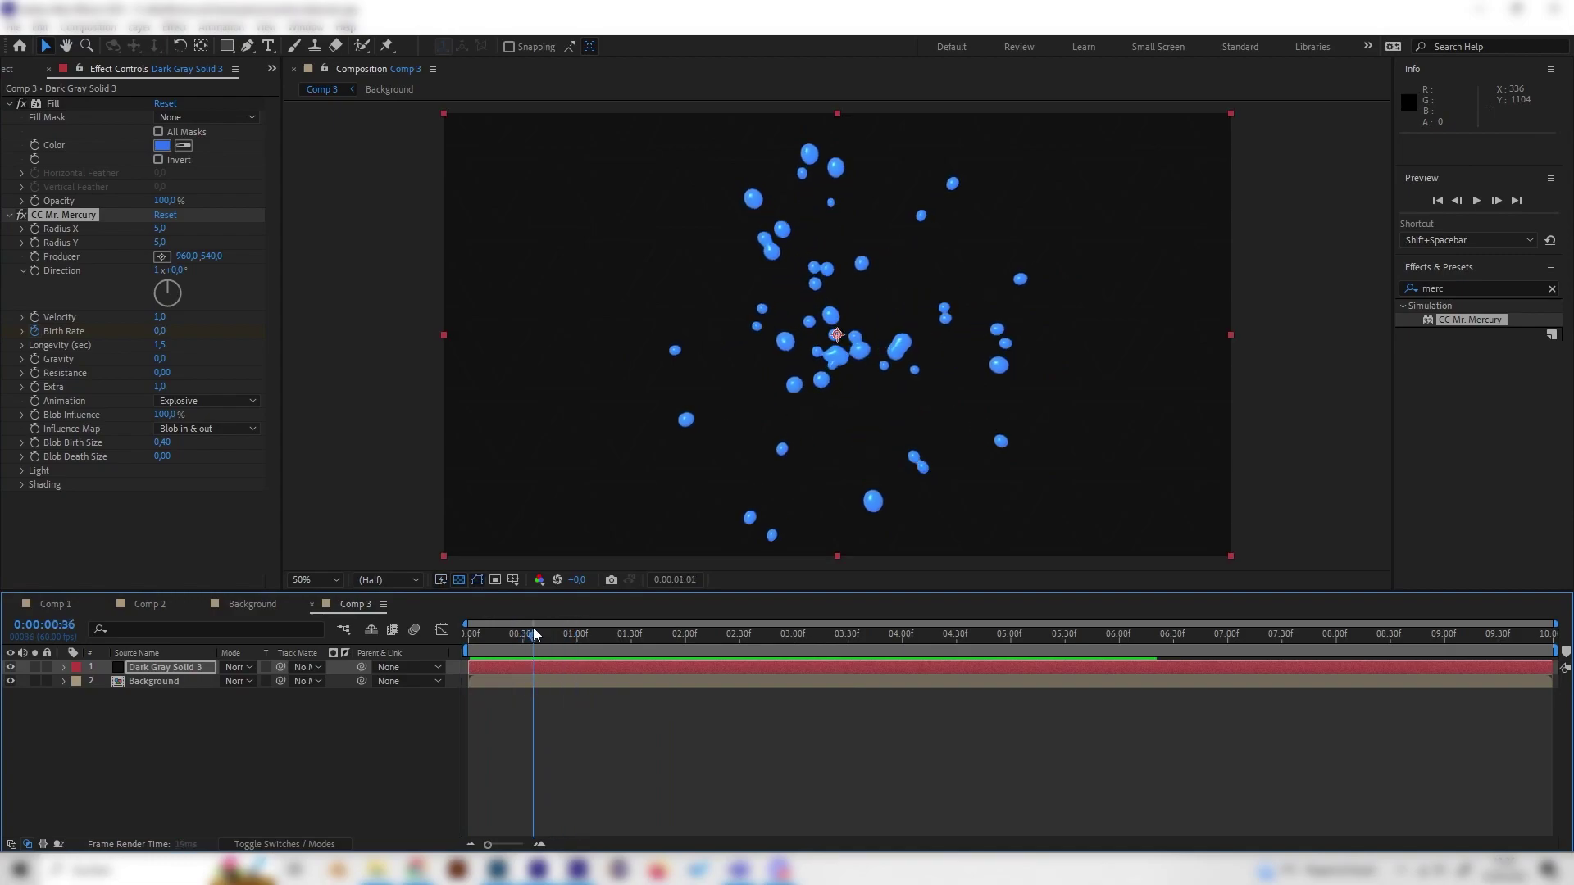
Step: Duplicate the blue Mercury layer and change the copy's Fill colour to red
left_click(150, 653)
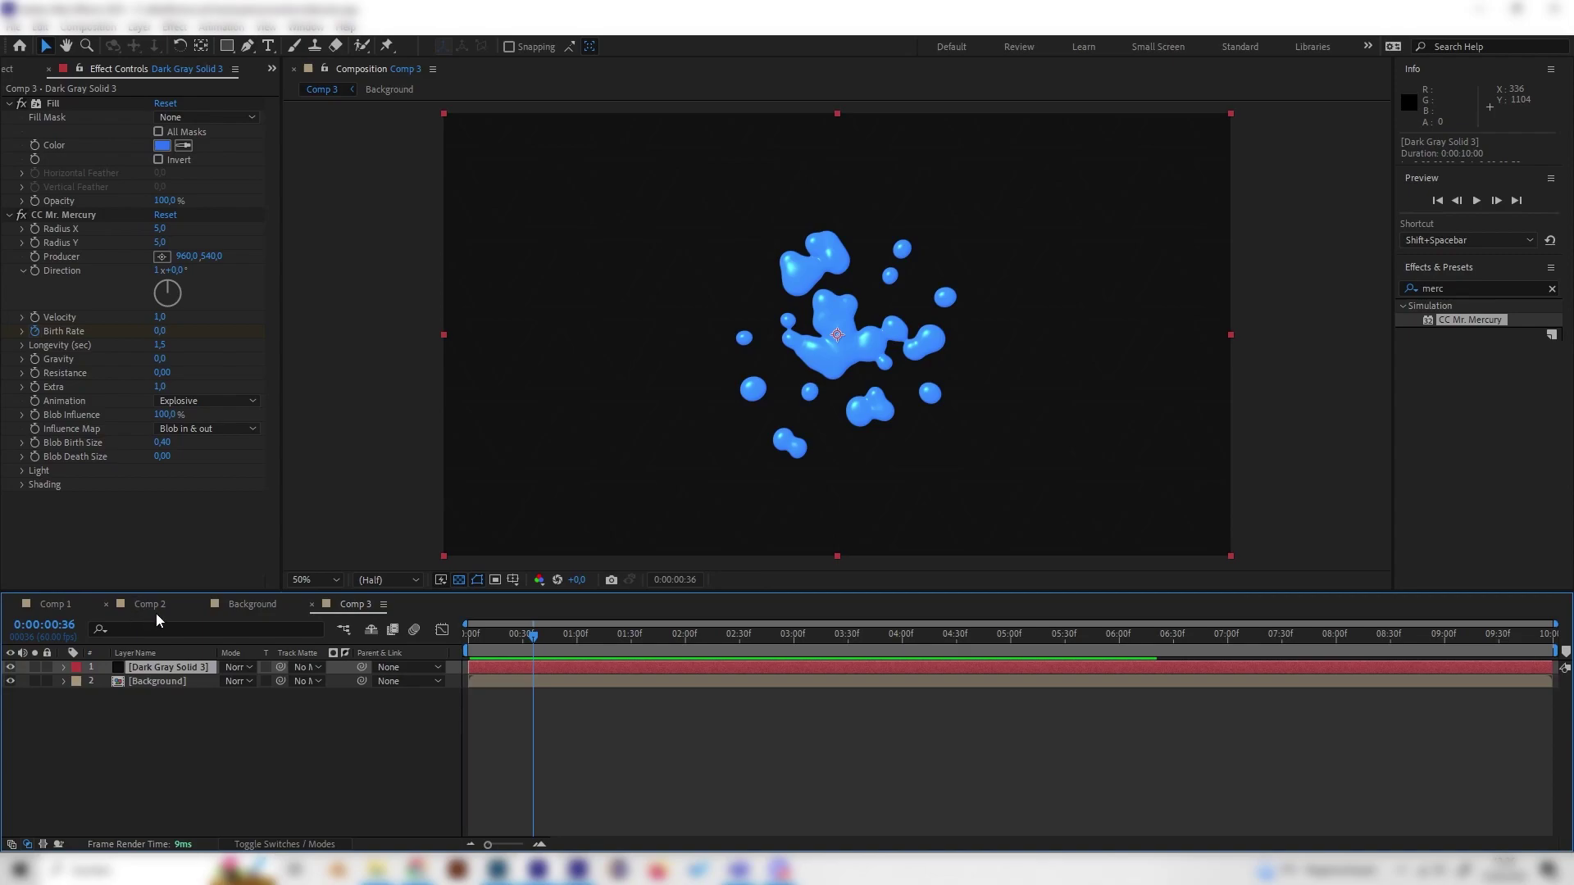
key("ctrl+d")
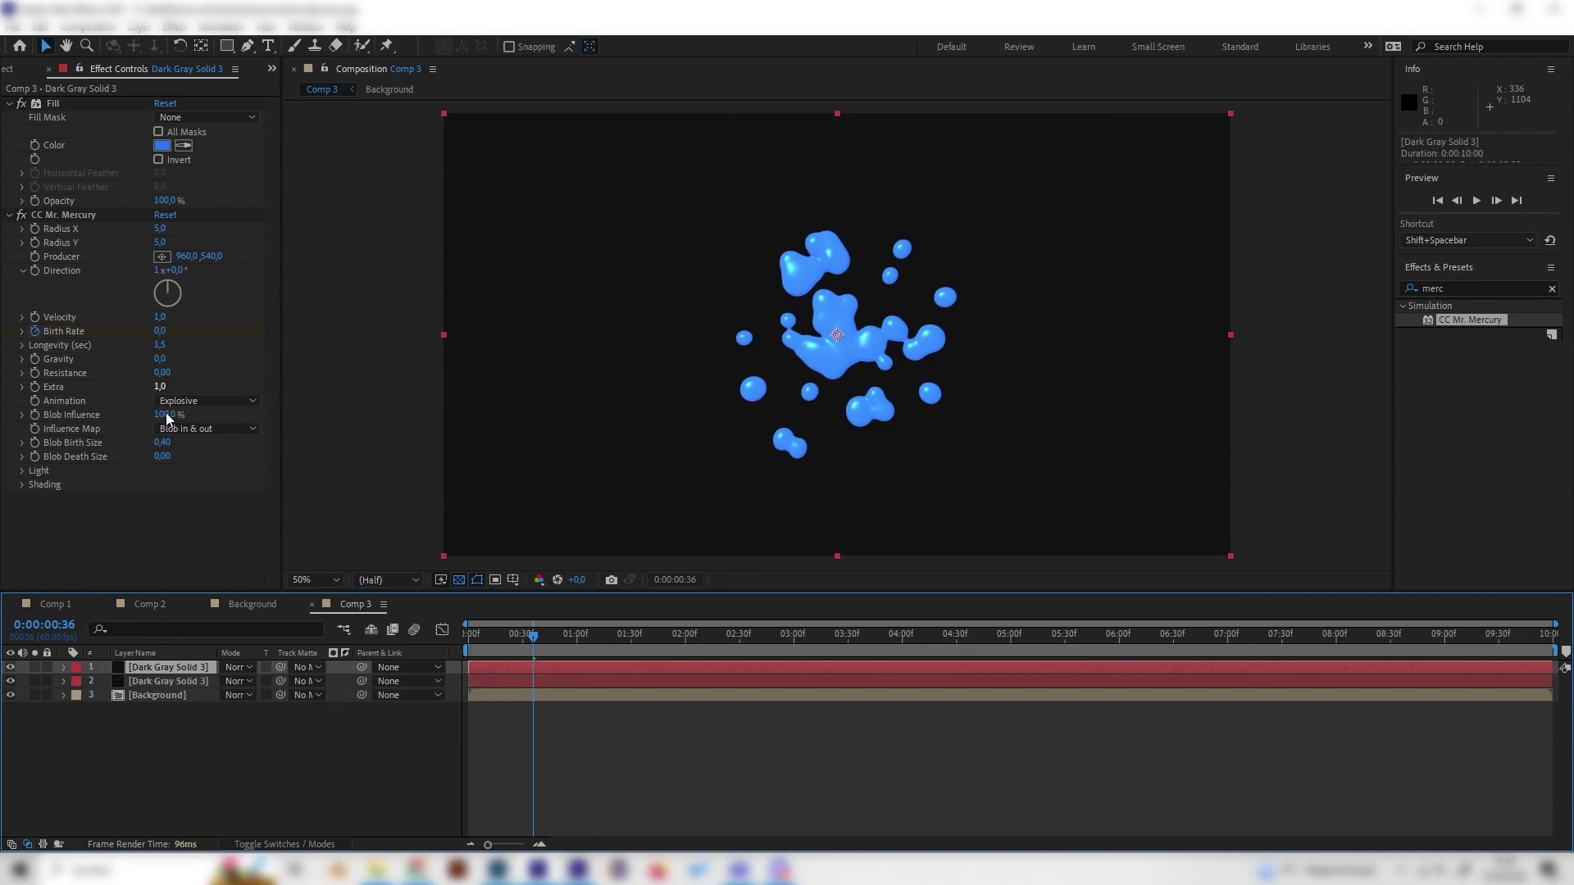
left_click(50, 103)
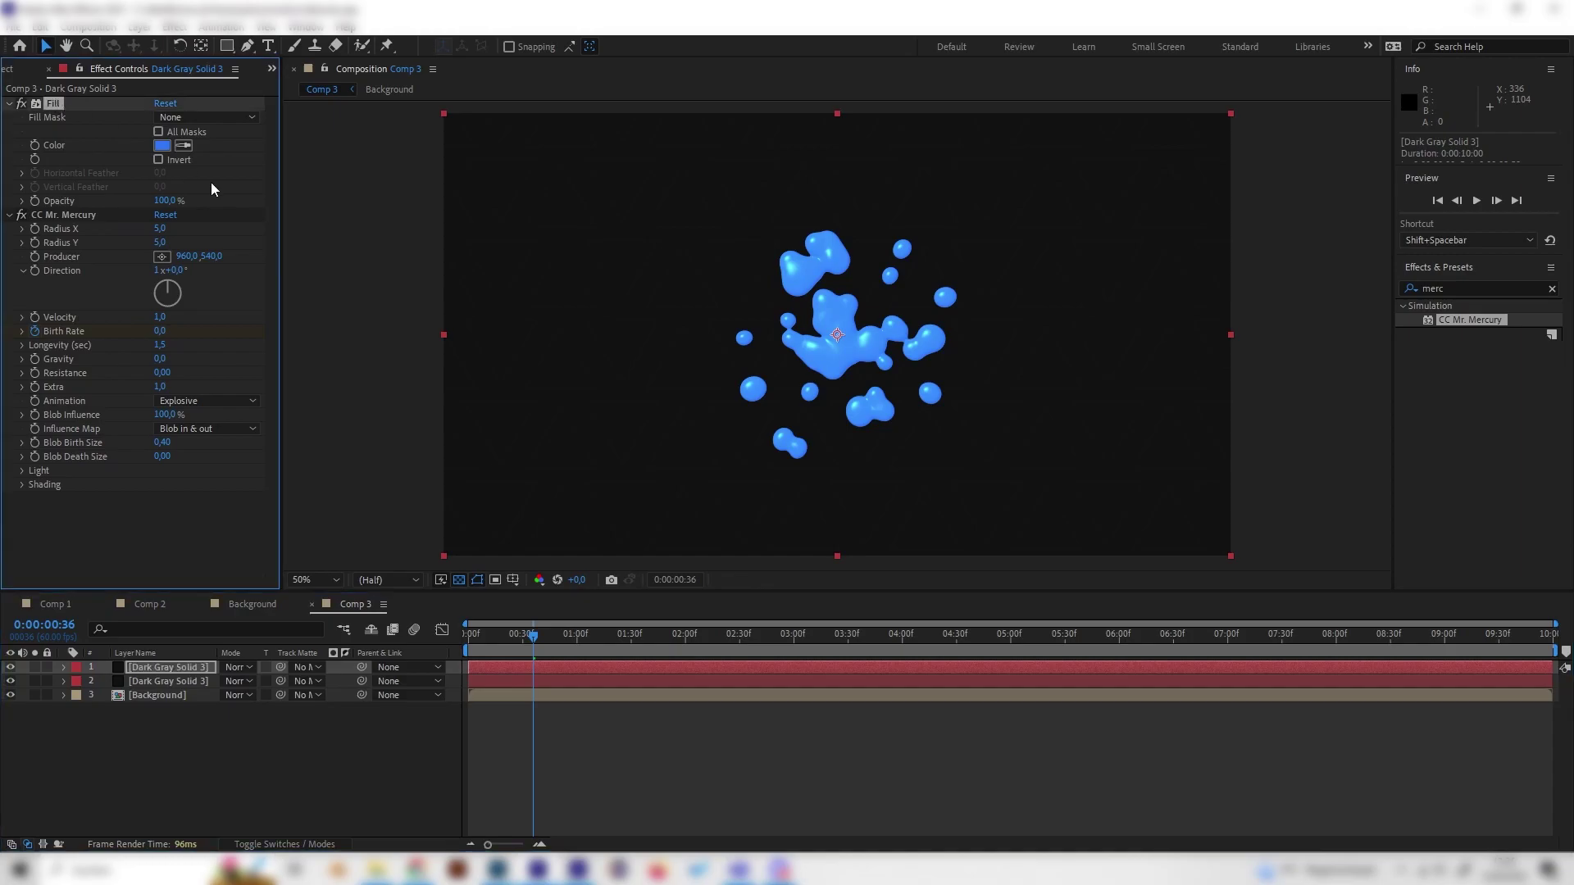
left_click(162, 145)
left_click(247, 49)
left_click_drag(205, 63, 173, 39)
left_click(228, 41)
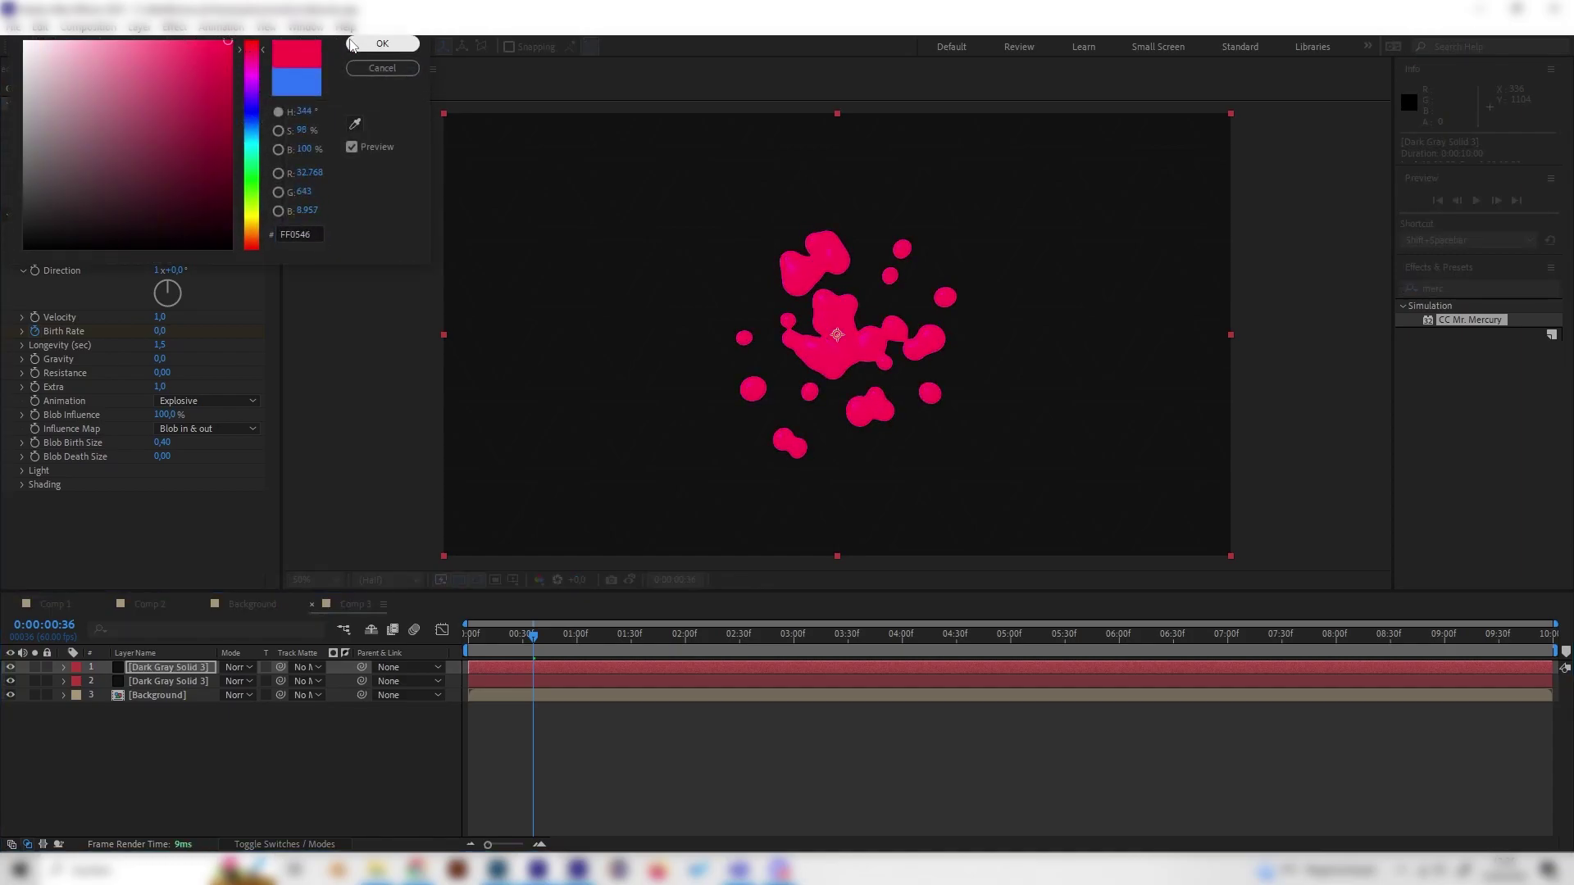
left_click(381, 43)
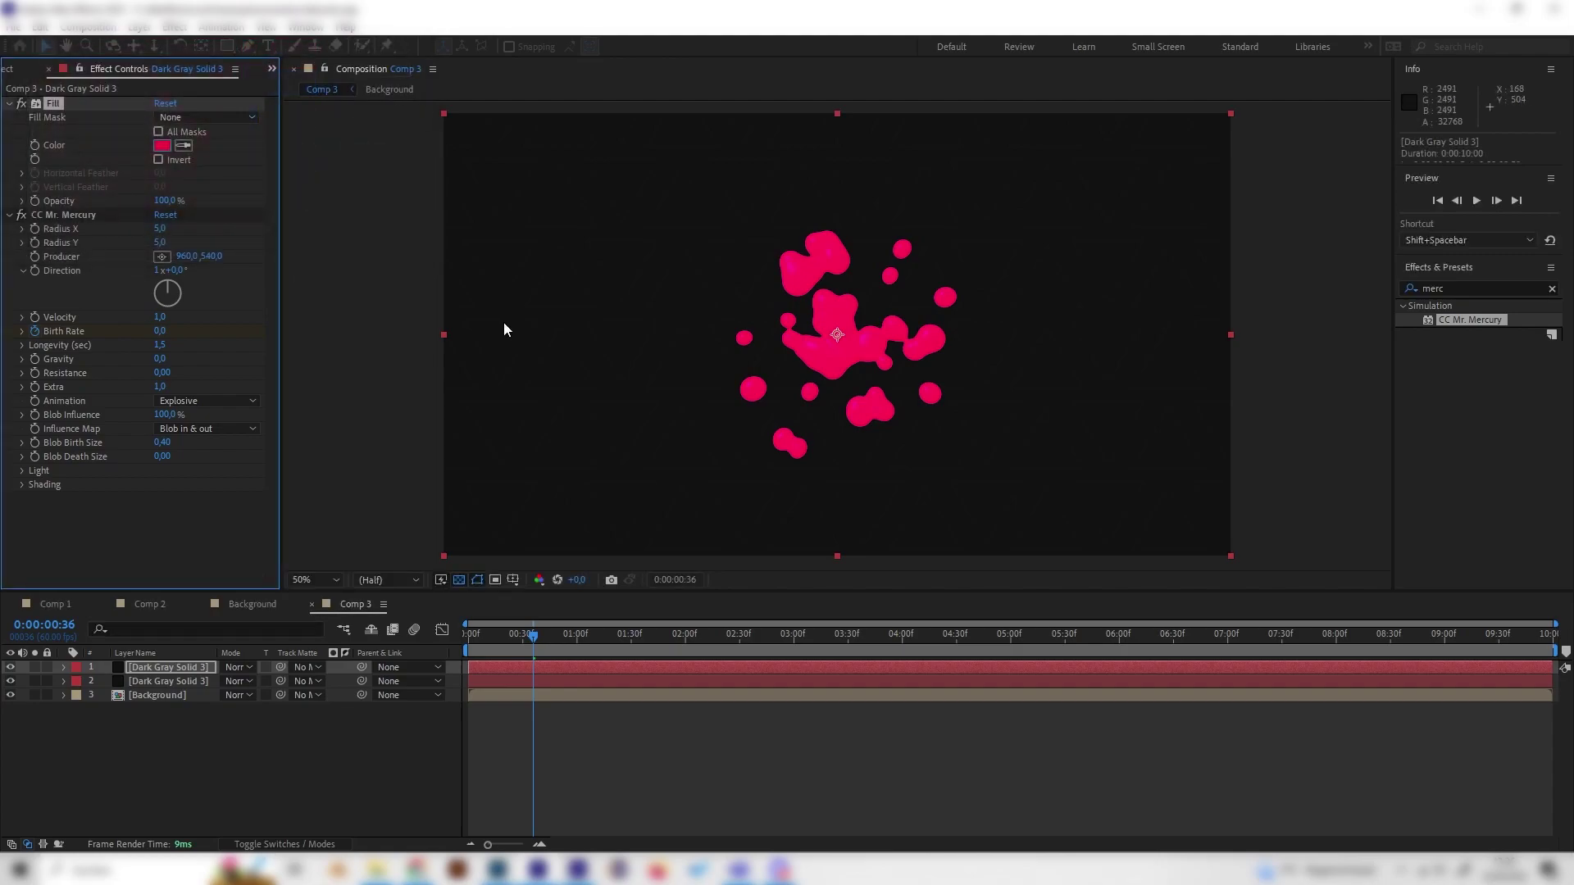
left_click(163, 145)
left_click(252, 38)
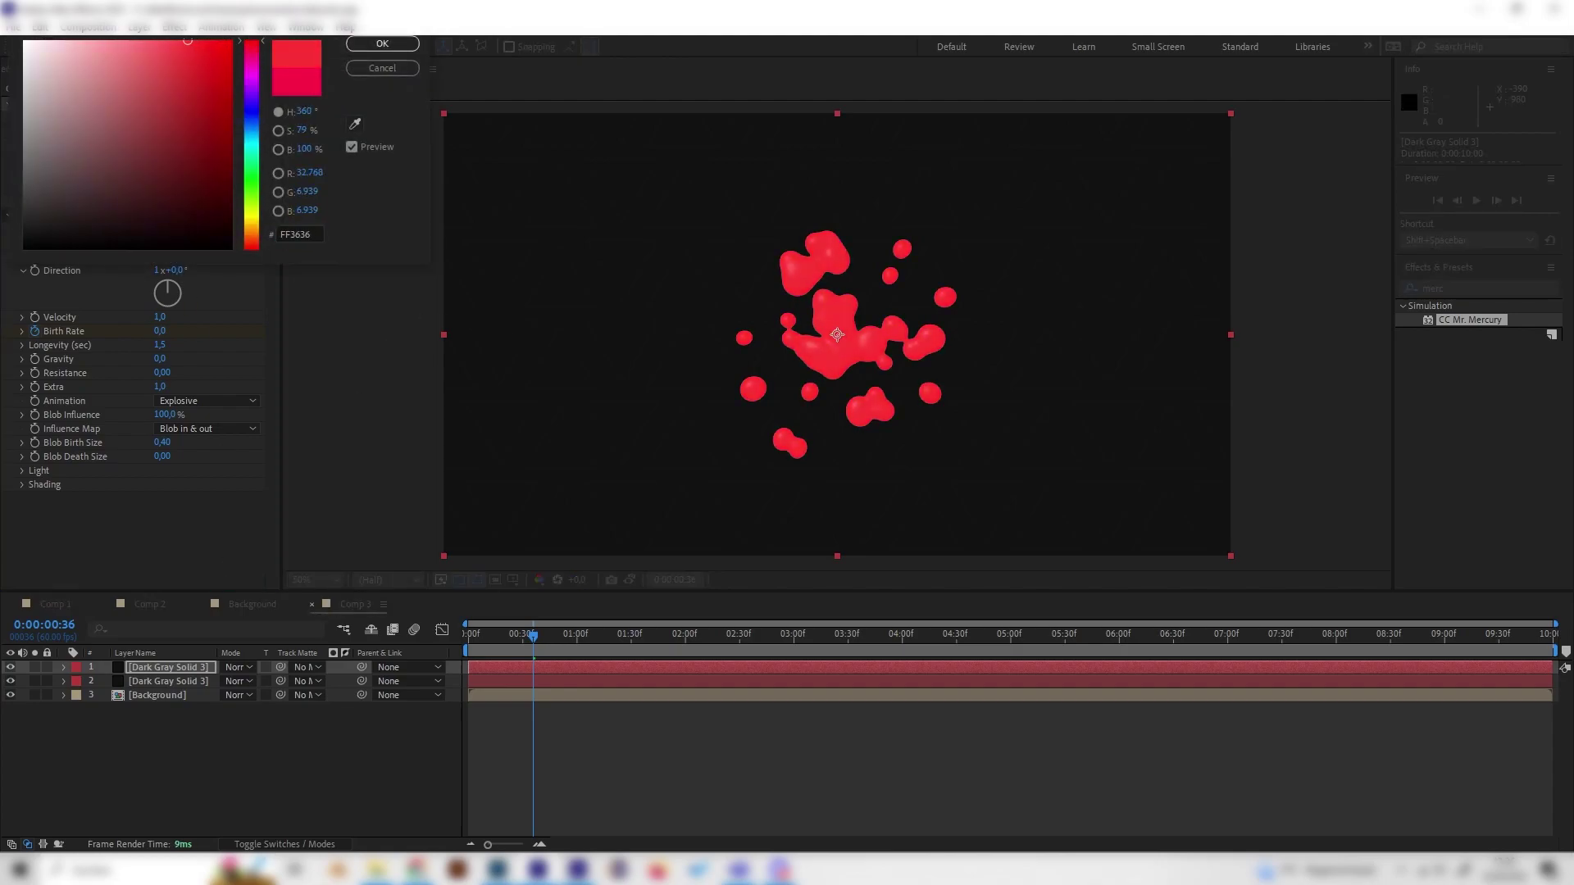
left_click(382, 43)
Step: Move the red burst to the upper left and start it about 13 frames later
left_click(144, 653)
left_click(883, 395)
left_click_drag(836, 343, 593, 249)
left_click_drag(490, 676, 576, 636)
left_click(494, 636)
Step: Scale the red layer to 50% and preview the animation
key("s")
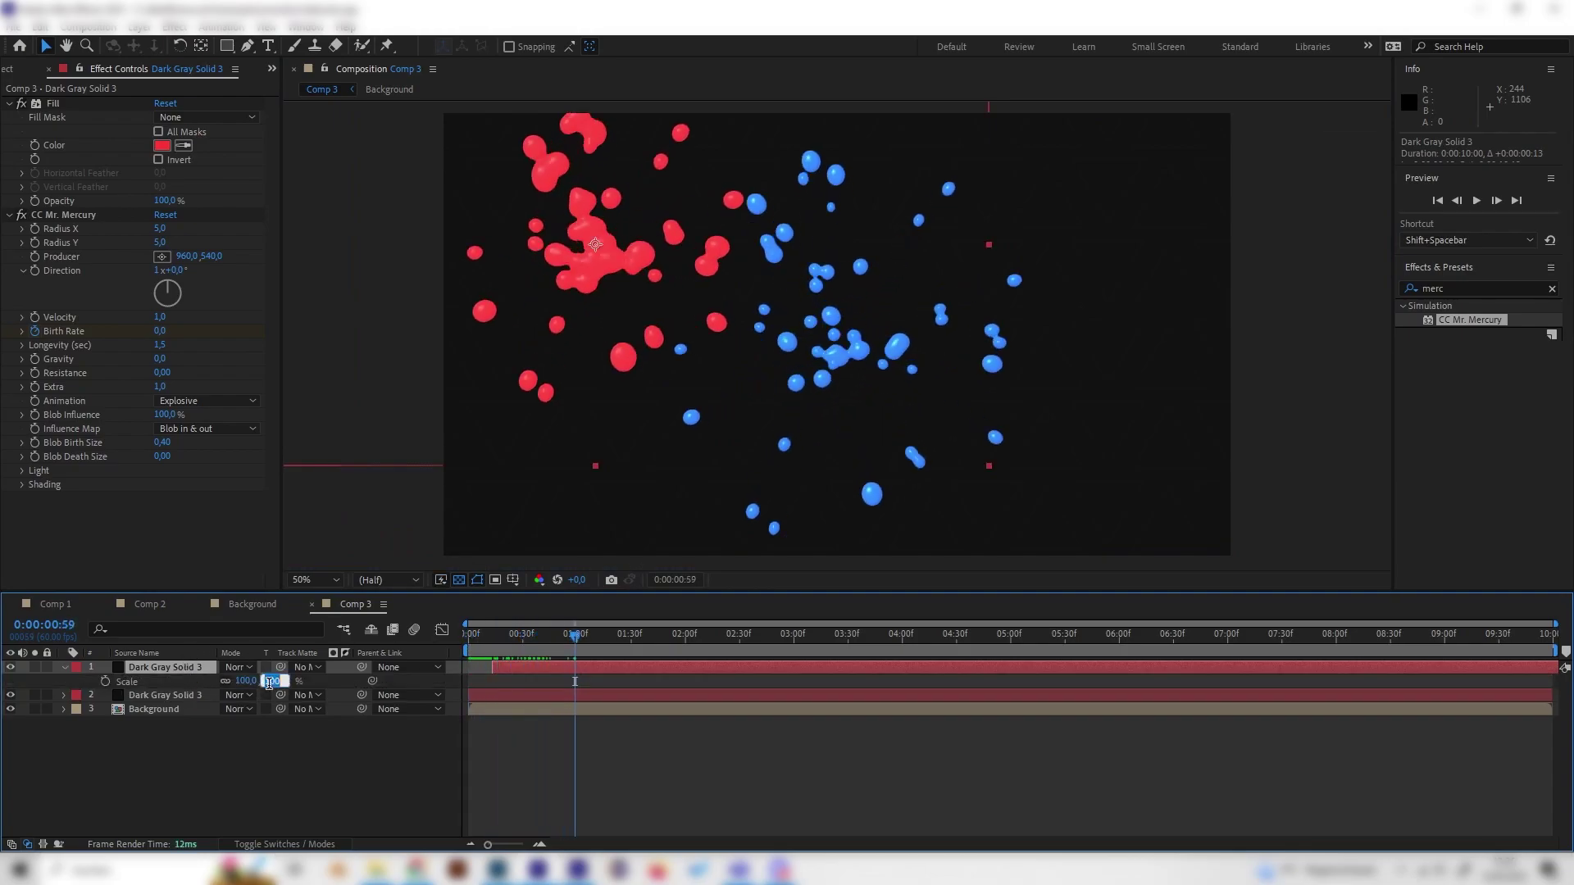
type("50")
key("Return")
left_click_drag(515, 632, 466, 636)
key("space")
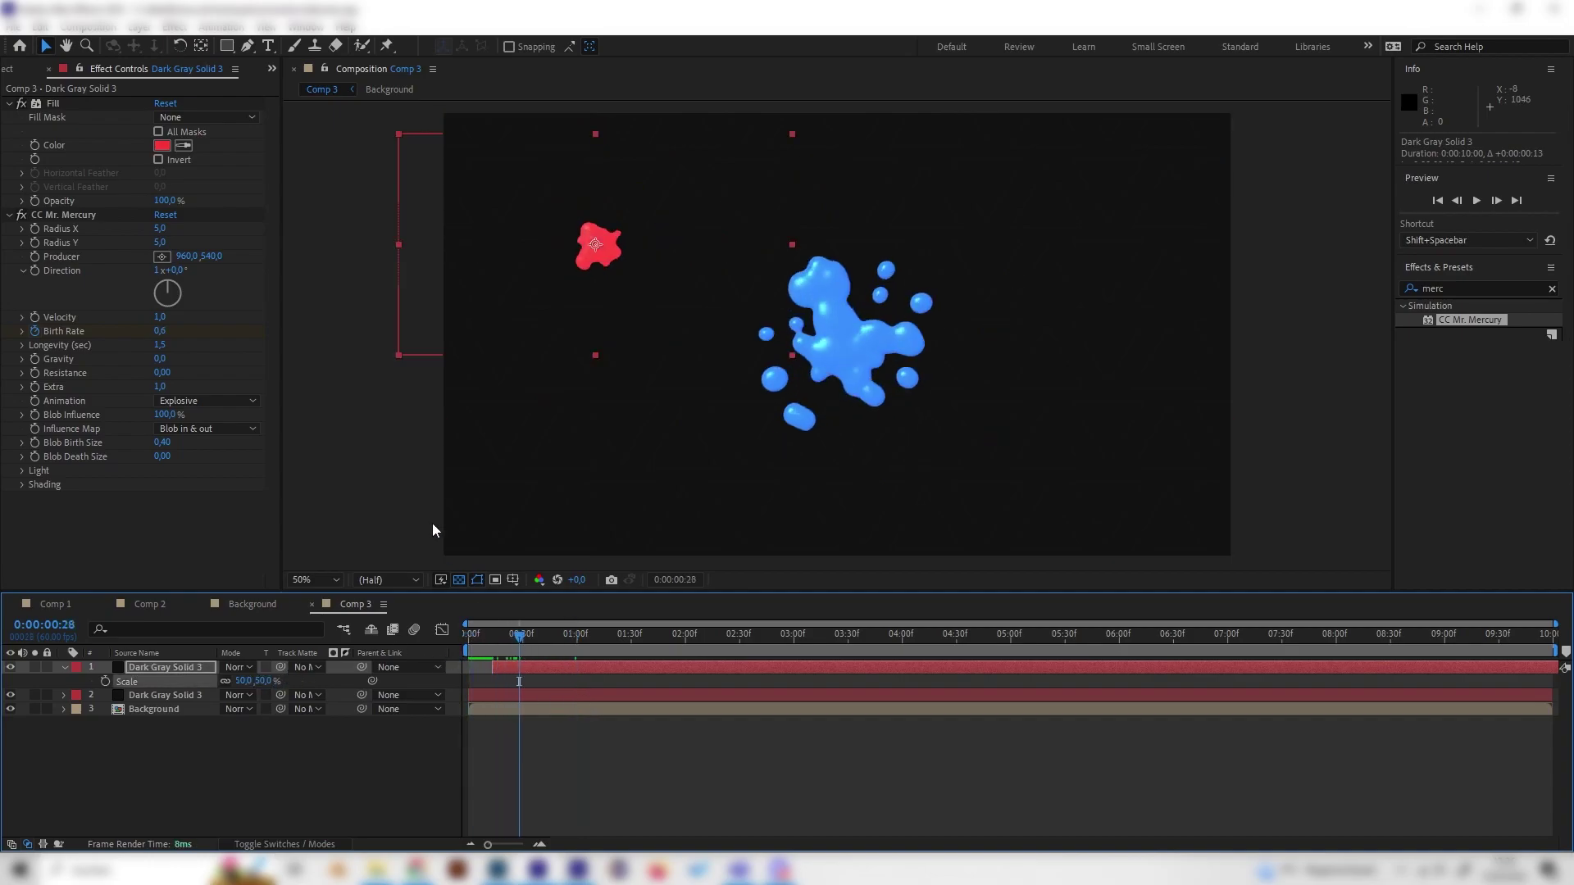
Step: Turn the red splash's Direction to 259° and replay the preview
left_click(82, 267)
left_click_drag(172, 288, 154, 308)
left_click(496, 646)
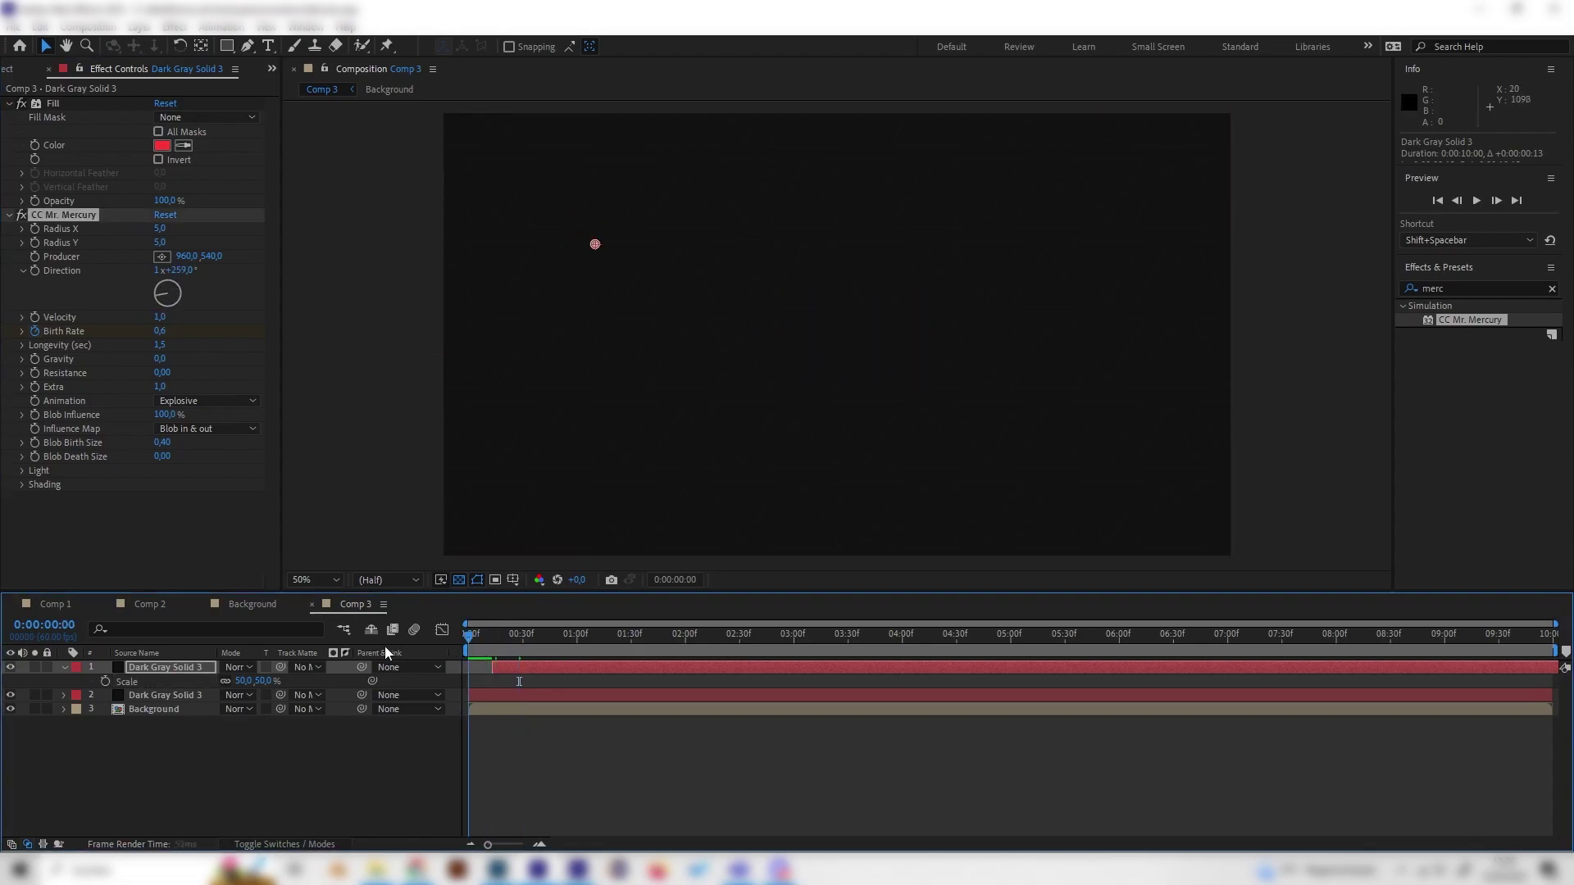
key("space")
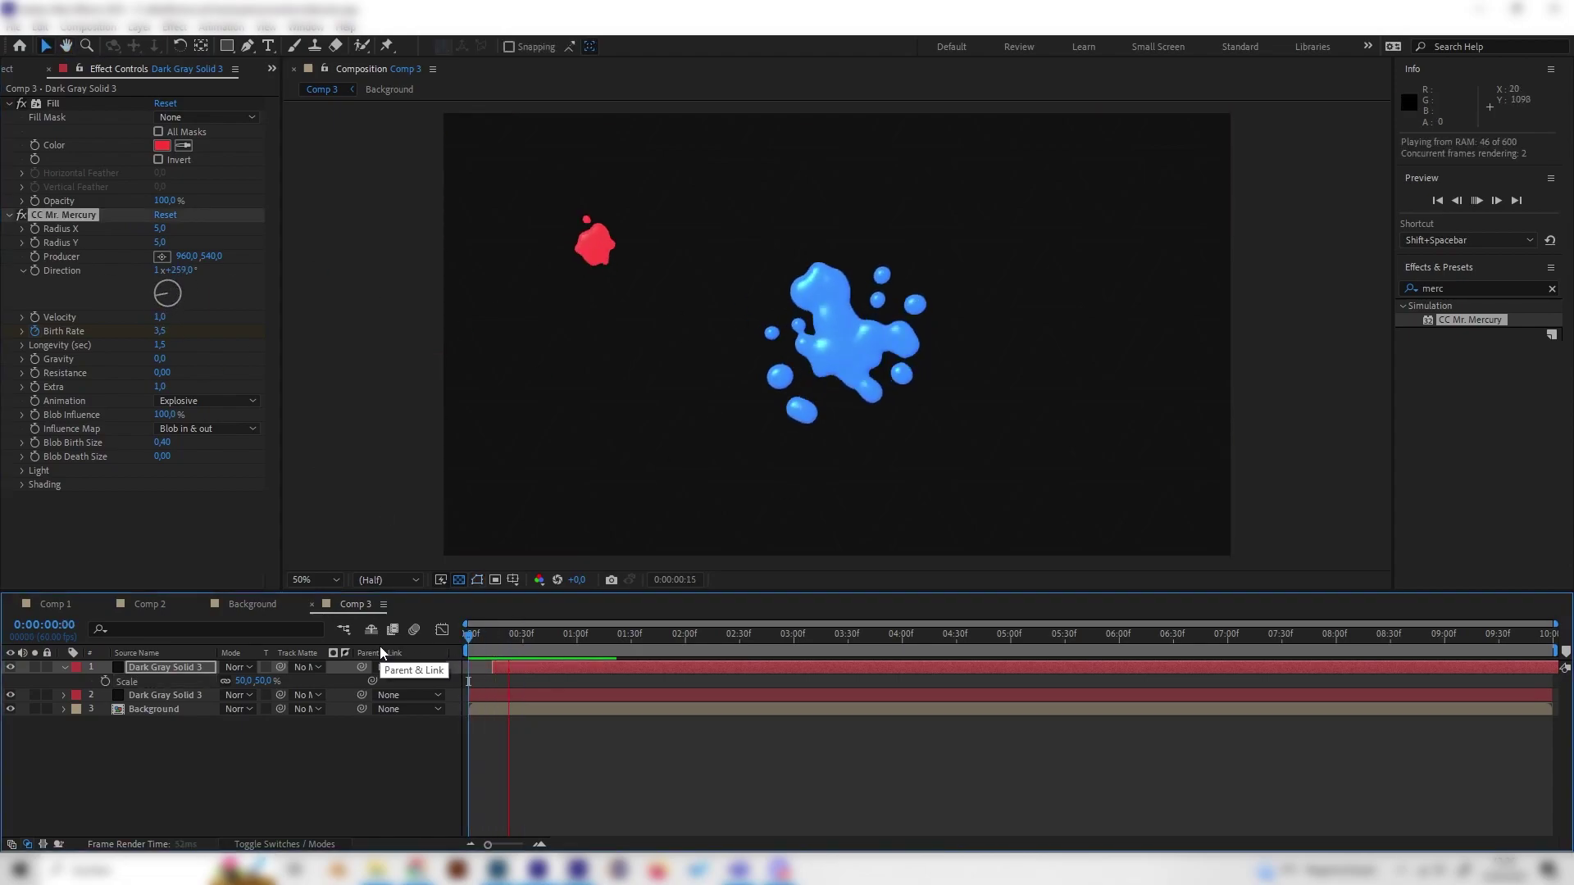
left_click(509, 646)
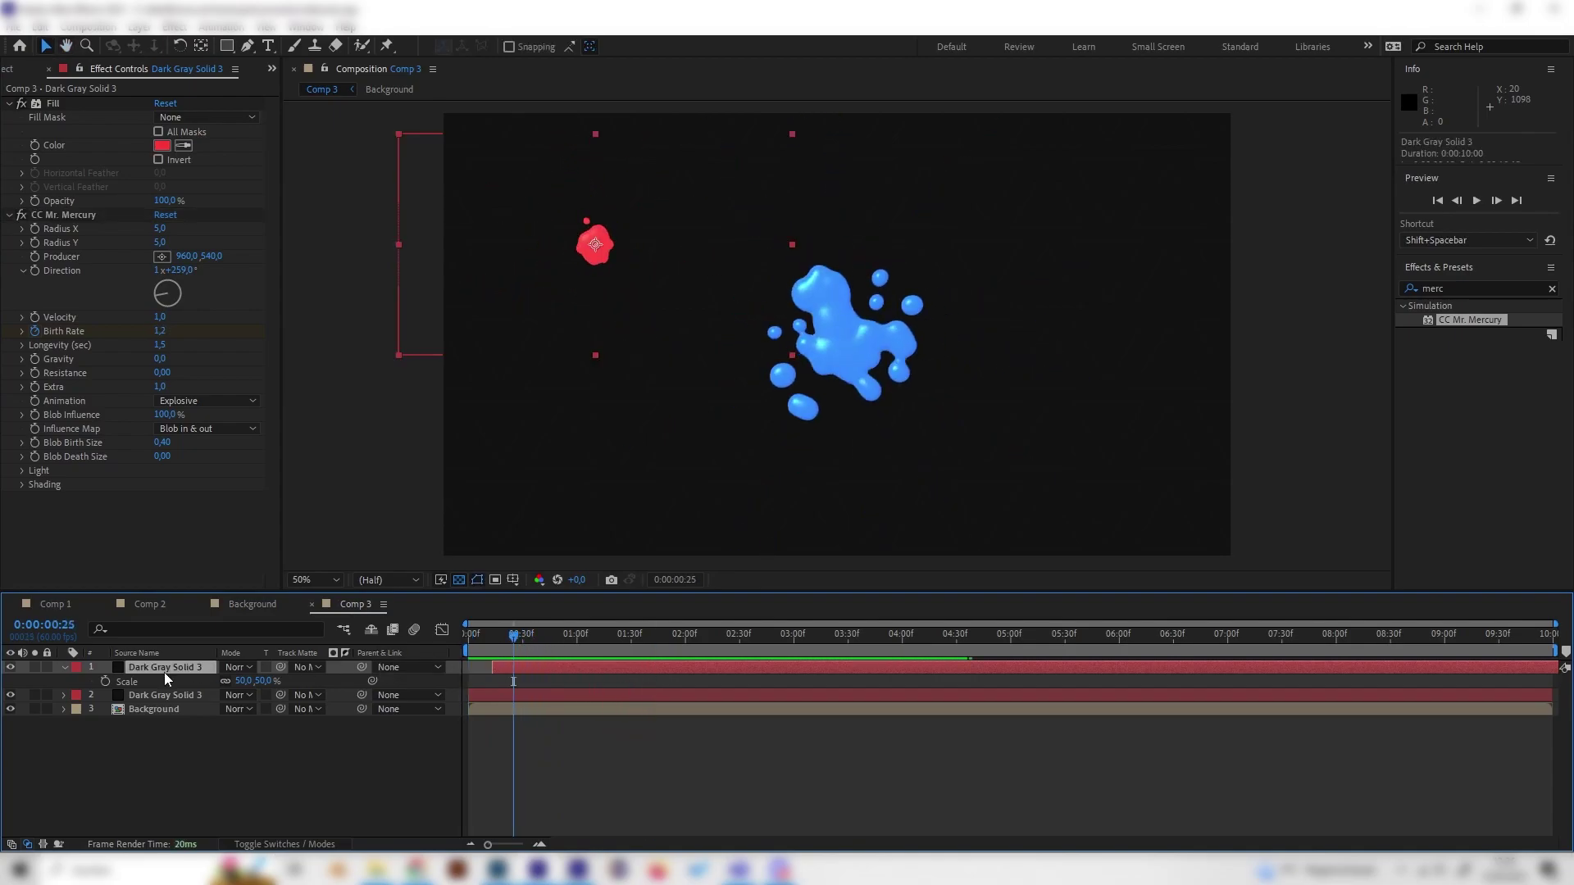
Step: Duplicate the red layer, move it lower left, delay its start, and fill it green #39FF34
key("ctrl+d")
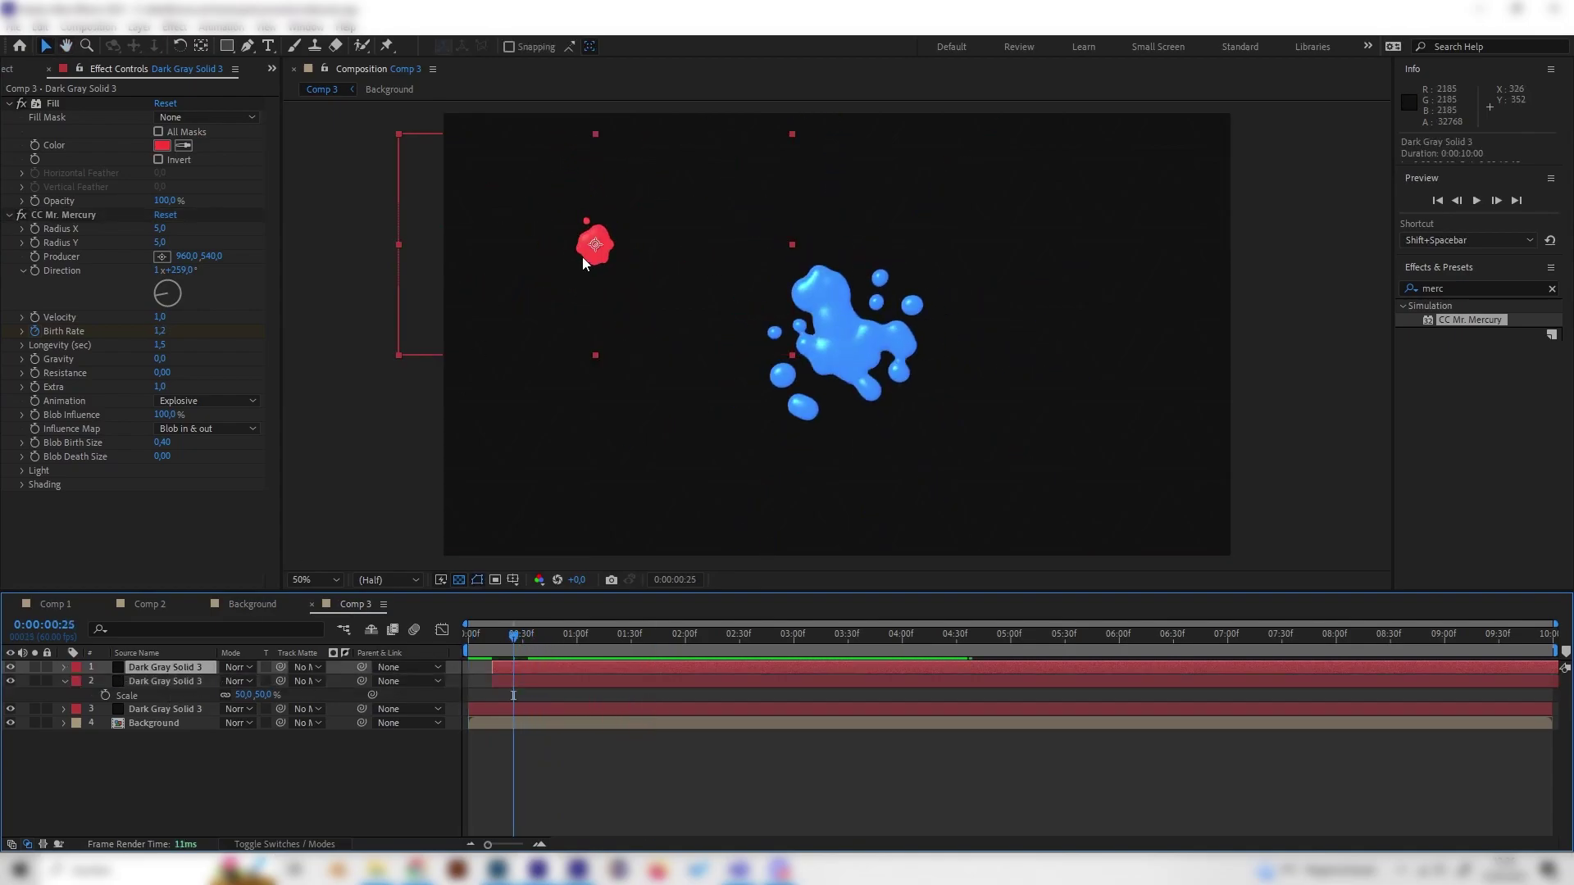
left_click_drag(563, 277, 556, 512)
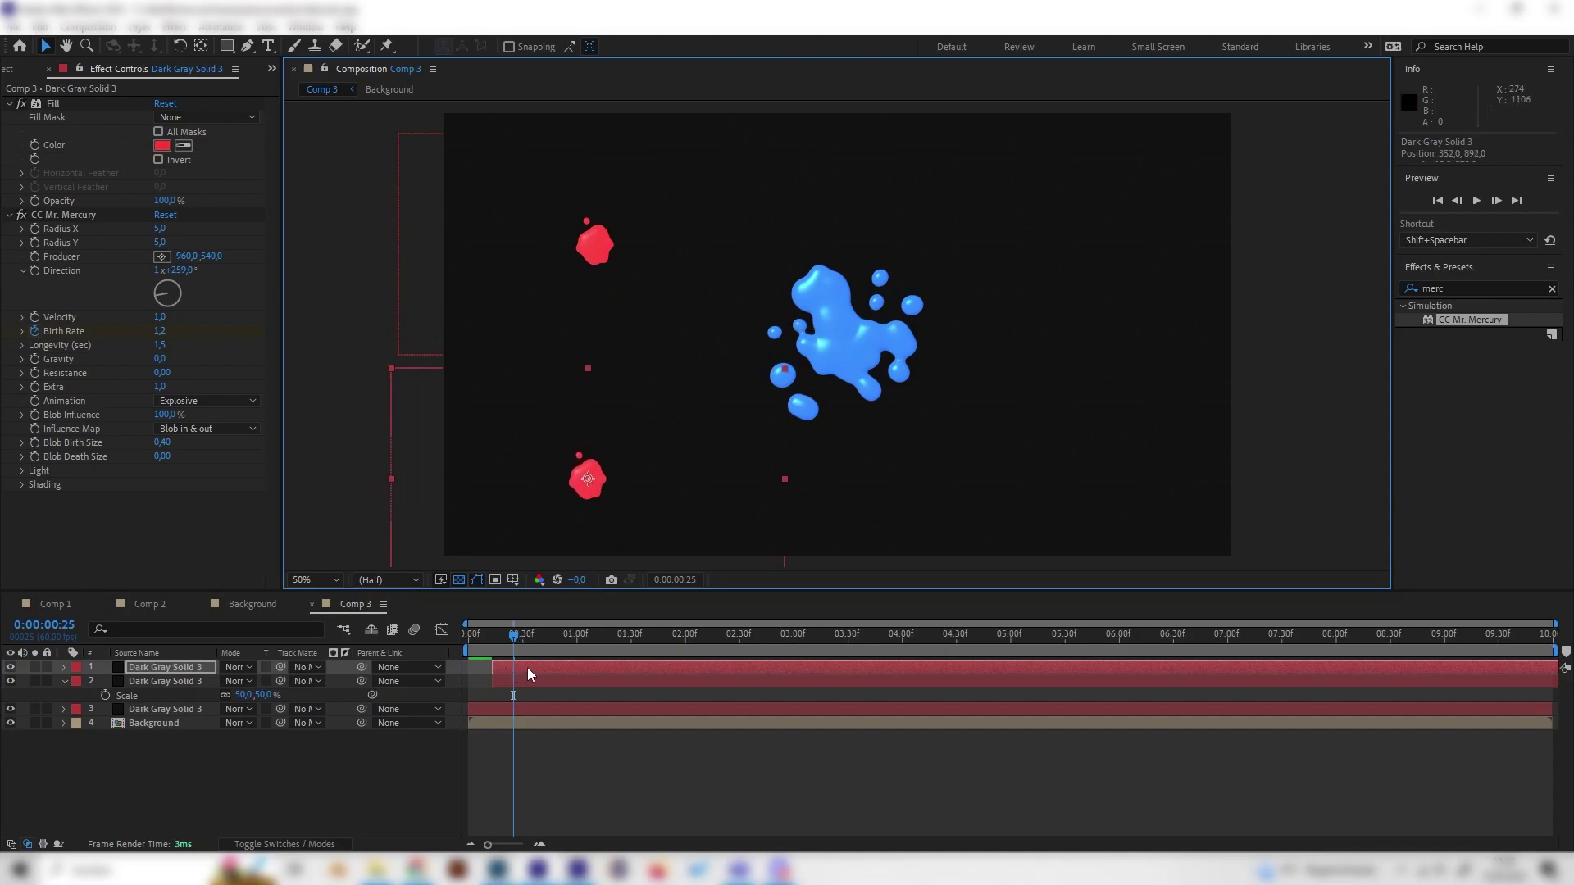
left_click_drag(524, 662, 562, 647)
left_click(163, 146)
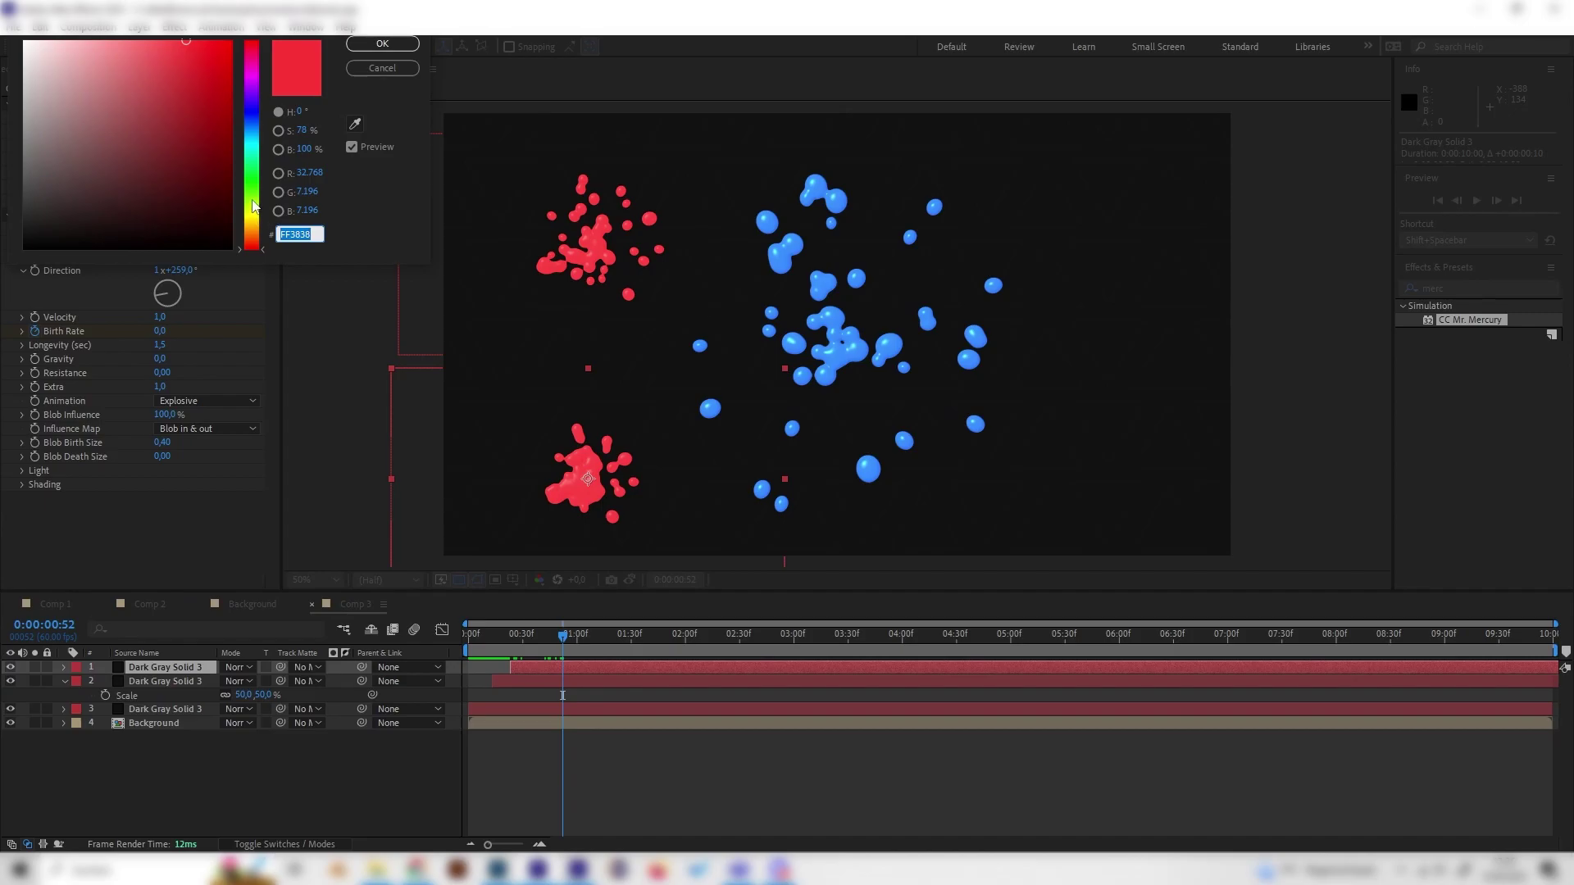
left_click(252, 180)
left_click(213, 39)
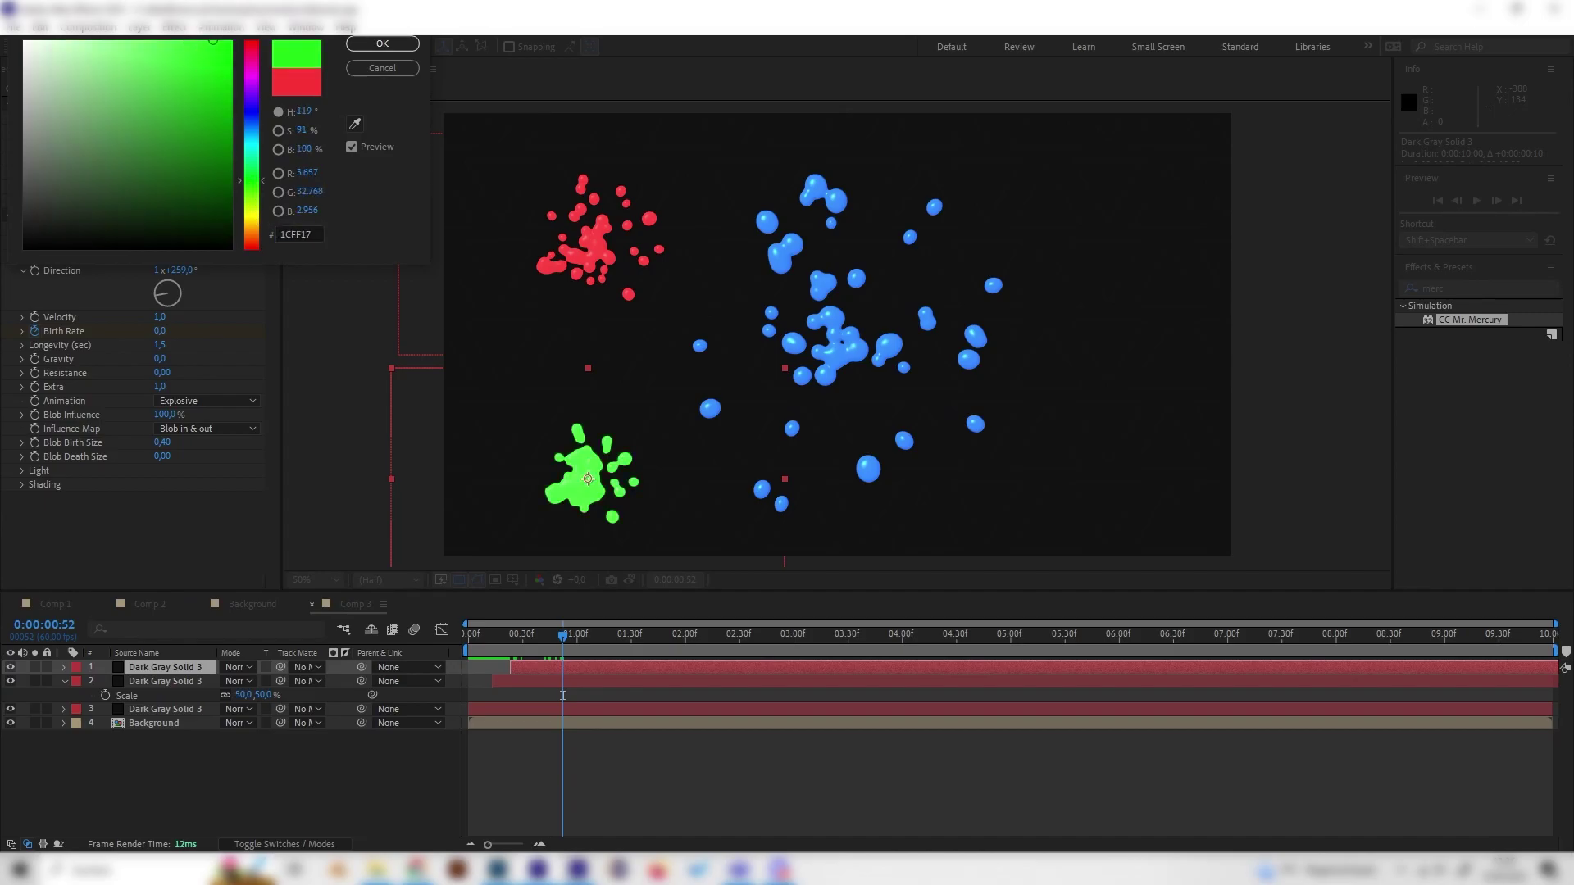
left_click(382, 43)
Step: Undo the accidental Fill duplicate and the move to the lower right
key("ctrl+d")
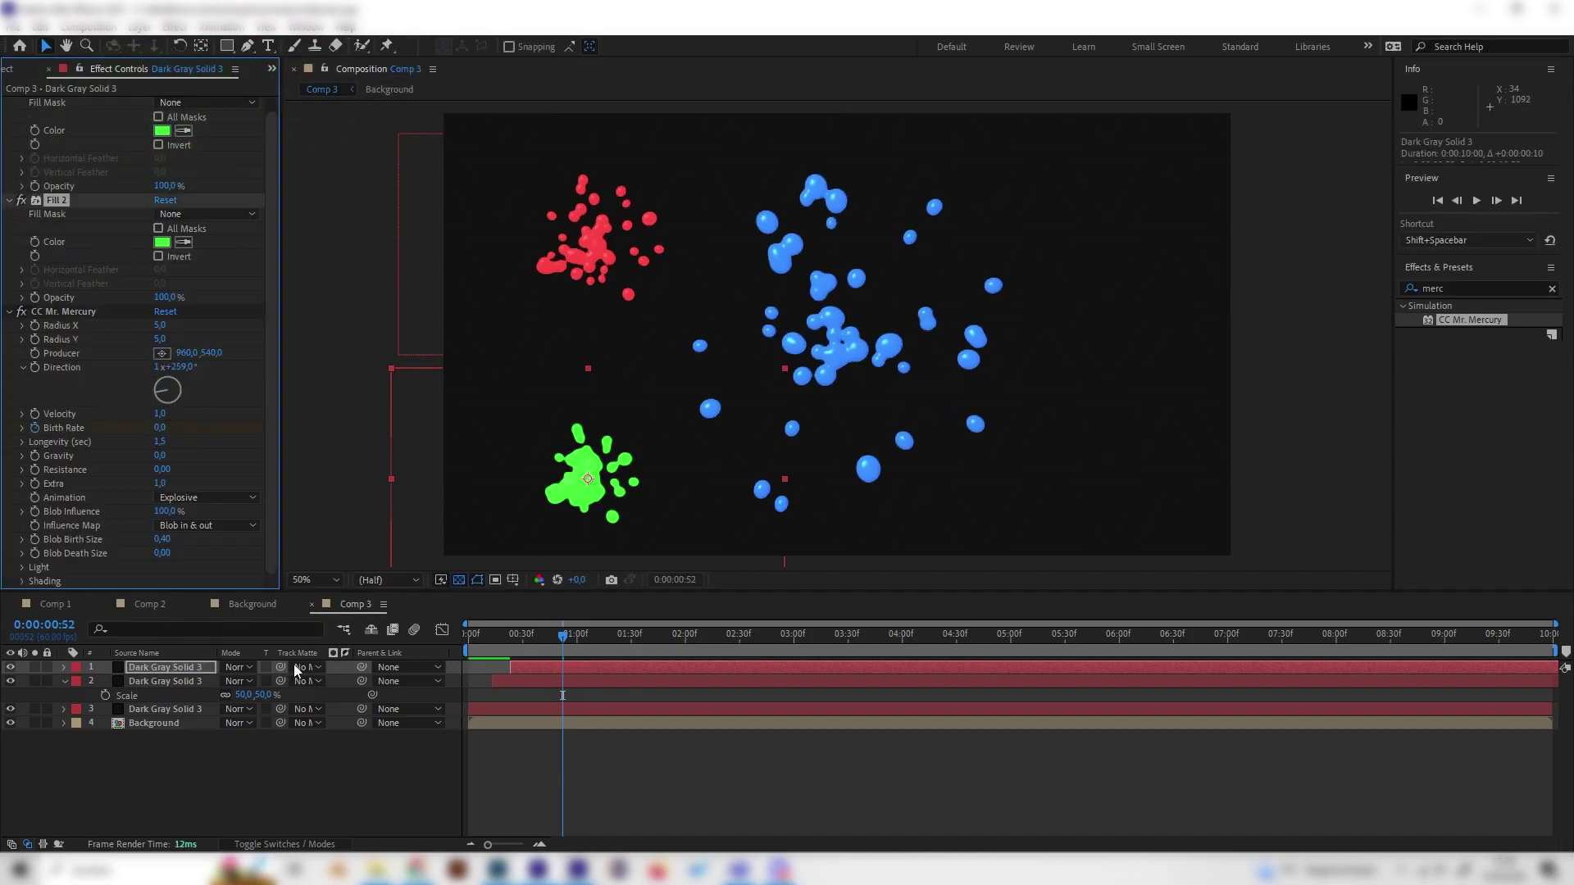
left_click_drag(587, 475, 1107, 477)
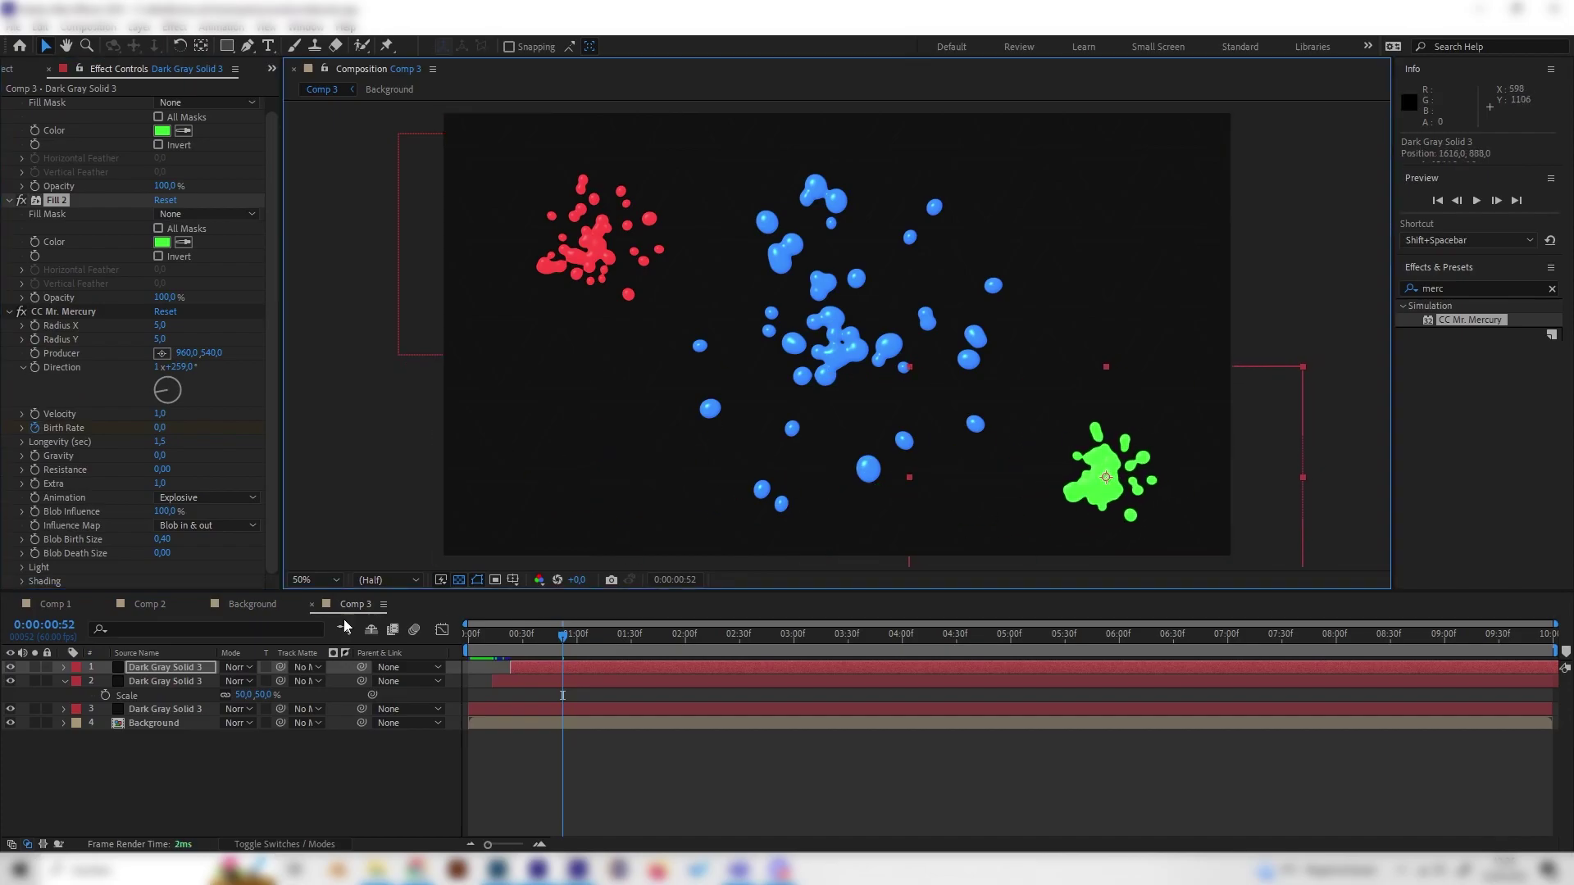
key("ctrl+z")
key("ctrl+z")
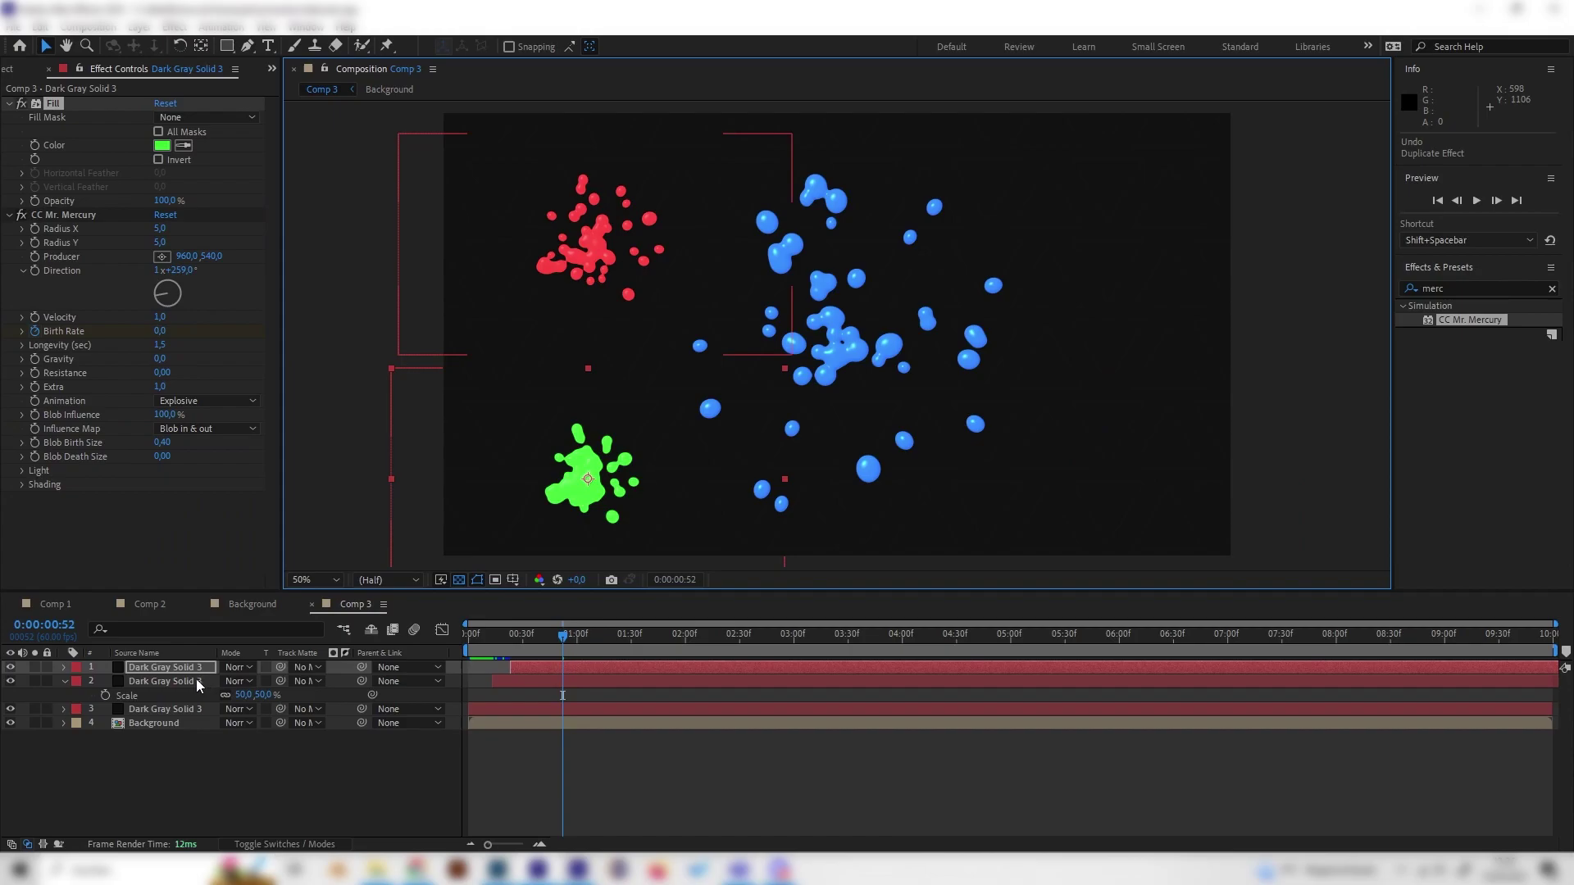
Step: Duplicate the green layer, move it lower right, fill it yellow #E5FF34, and start it later
key("ctrl+d")
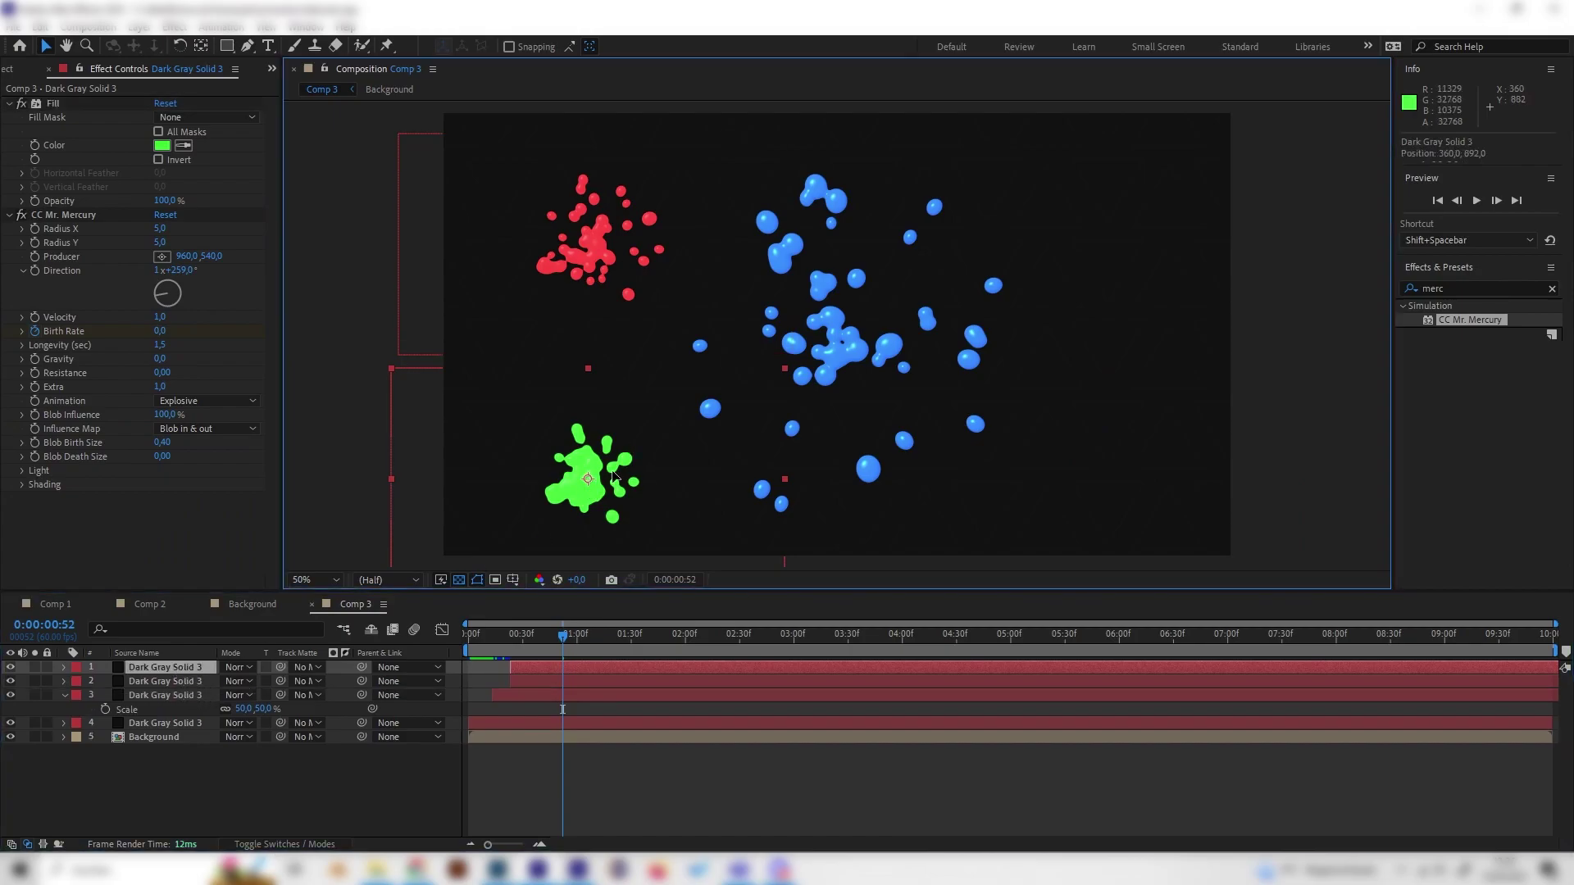
left_click_drag(587, 478, 1090, 473)
left_click(162, 146)
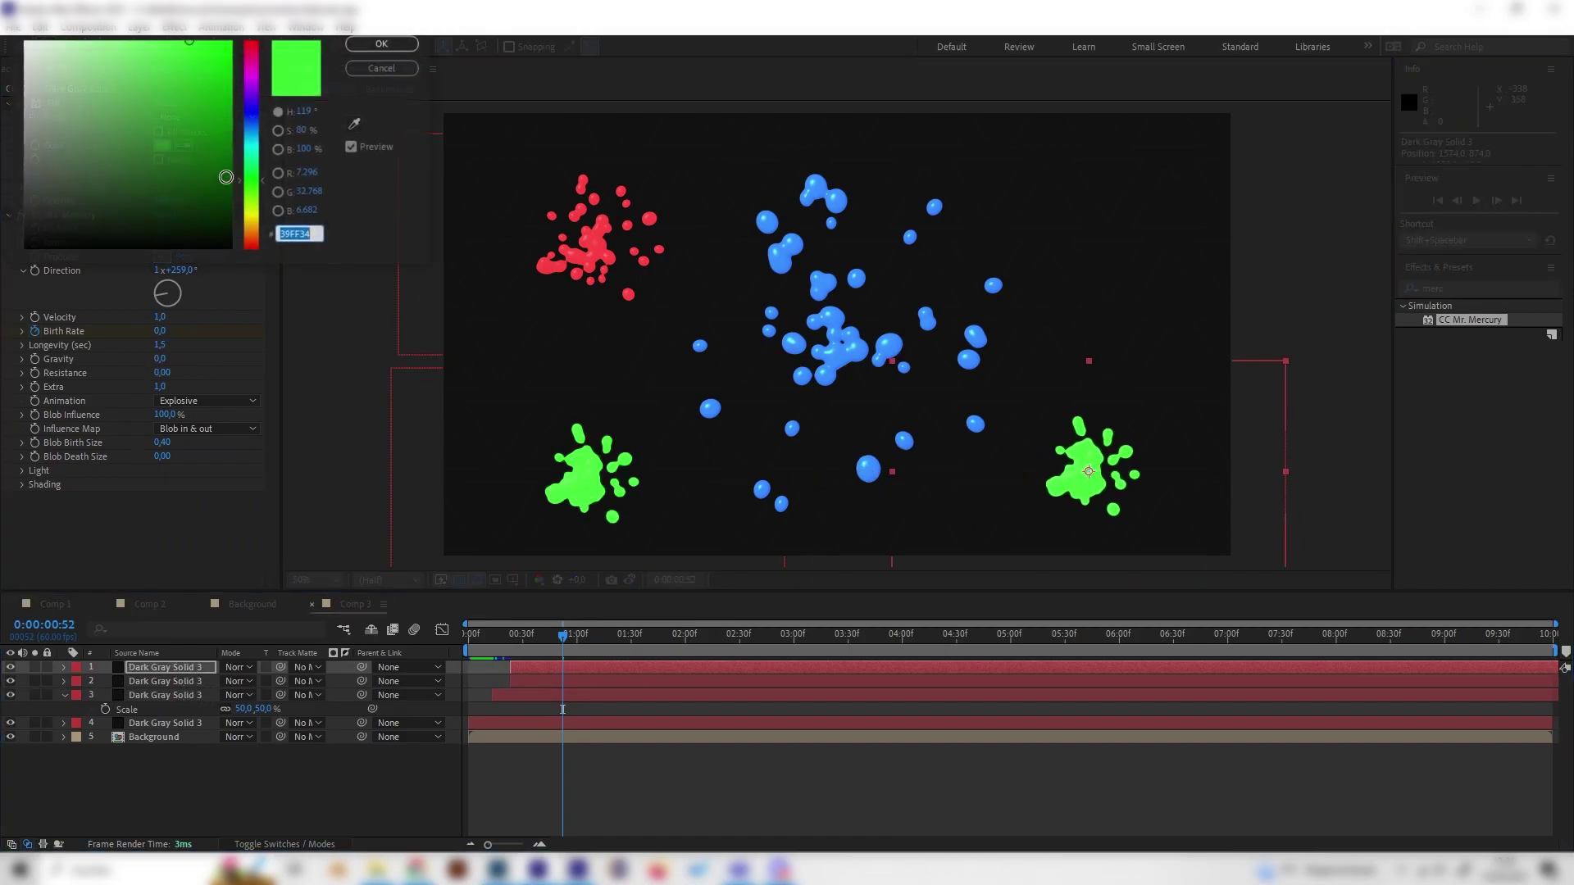
left_click(251, 210)
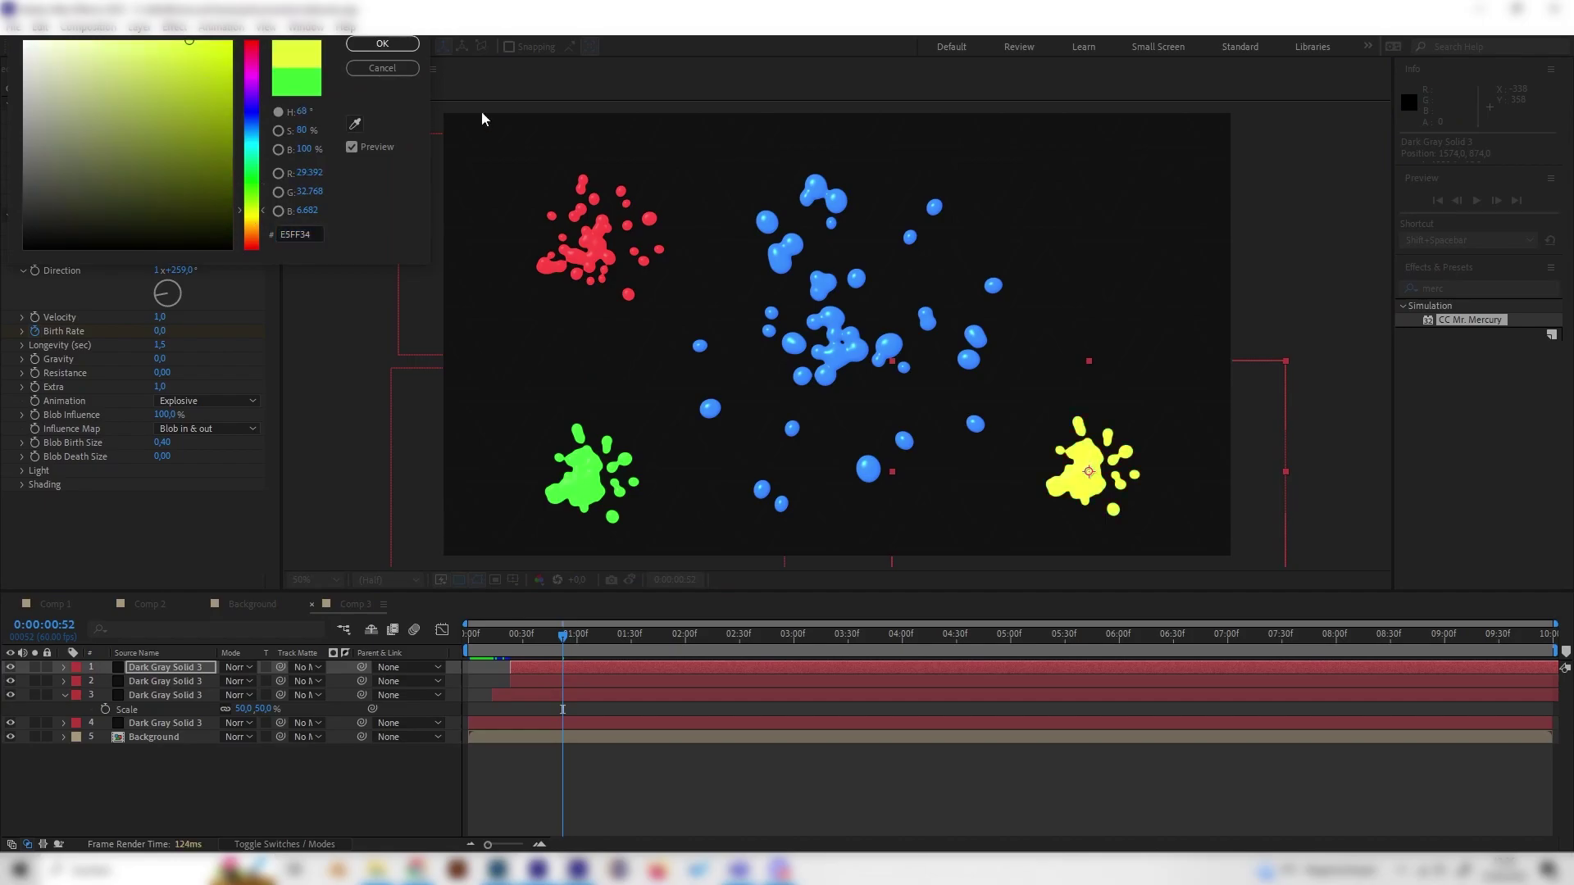
left_click(382, 44)
left_click_drag(529, 671, 550, 666)
Step: Preview all four bursts from the start of the composition
key("Home")
key("space")
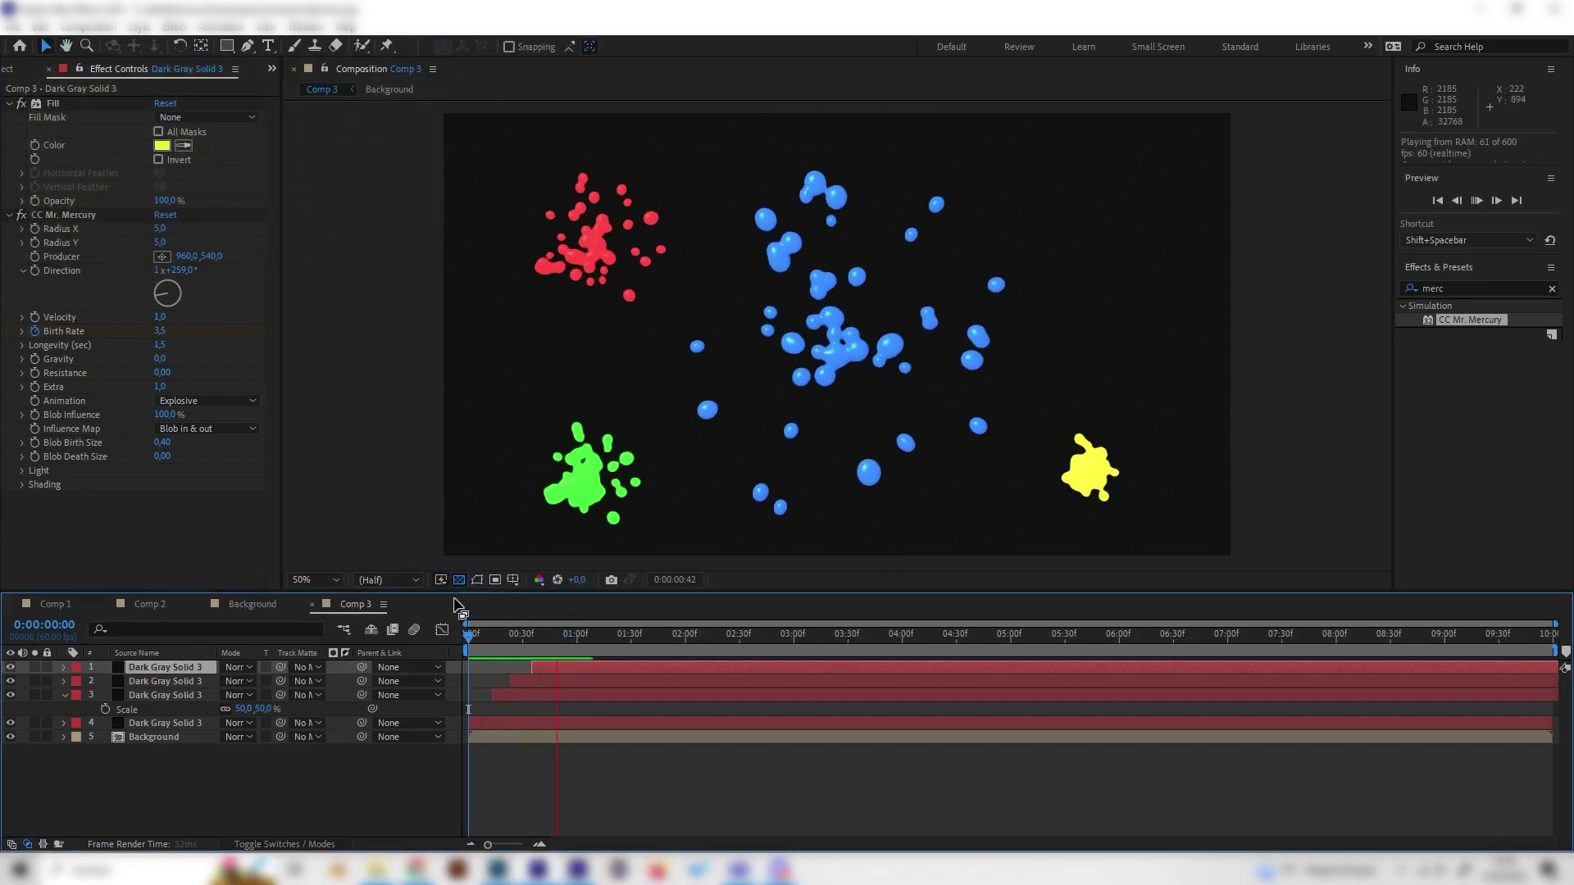
key("space")
key("space")
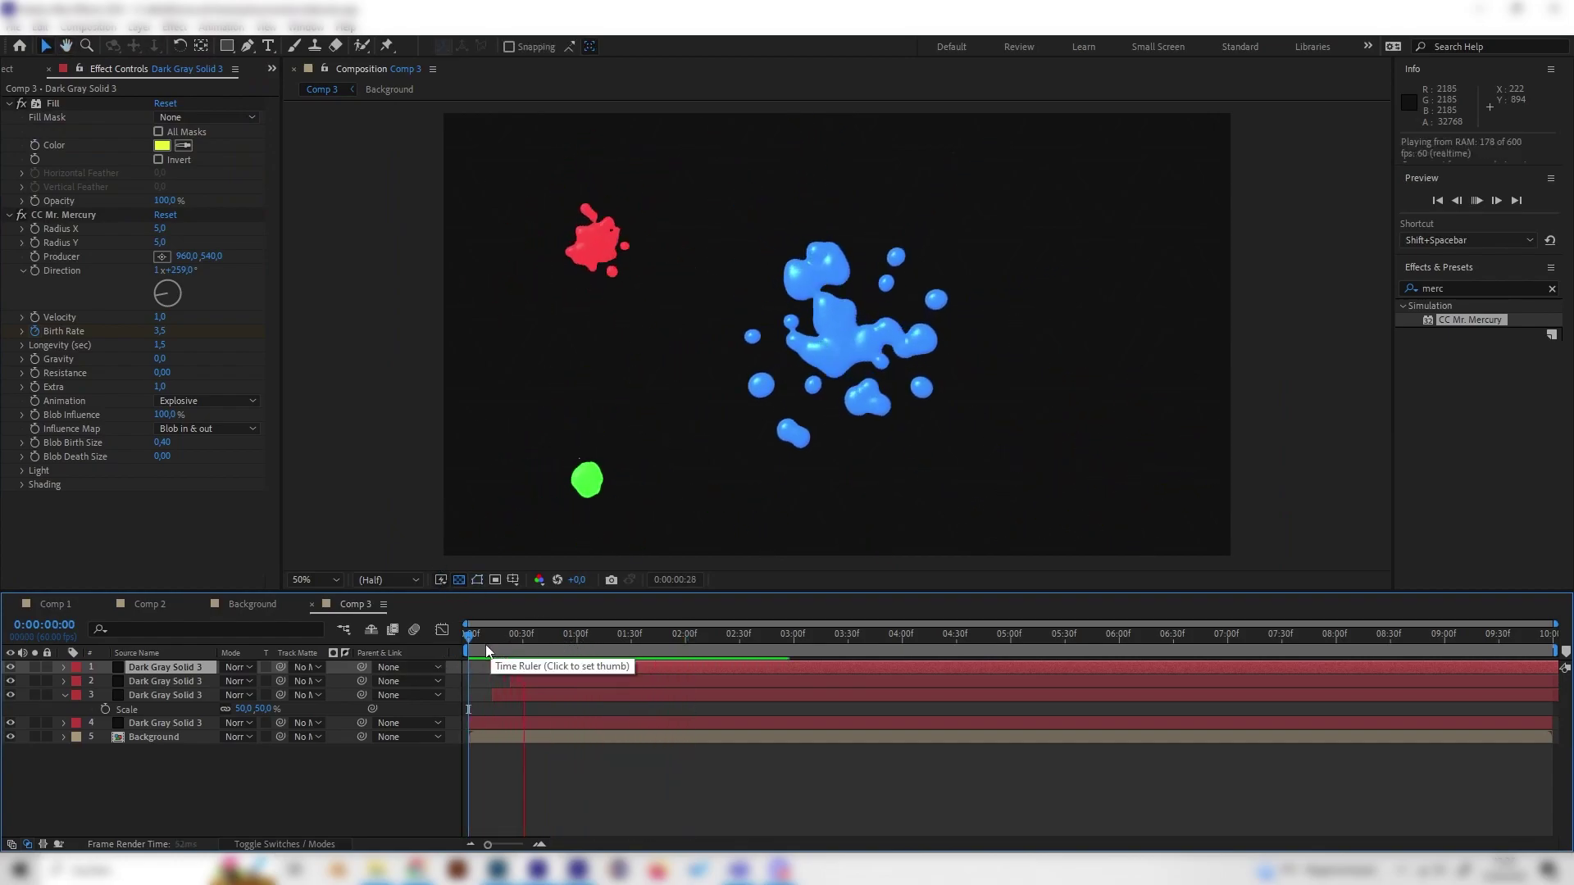